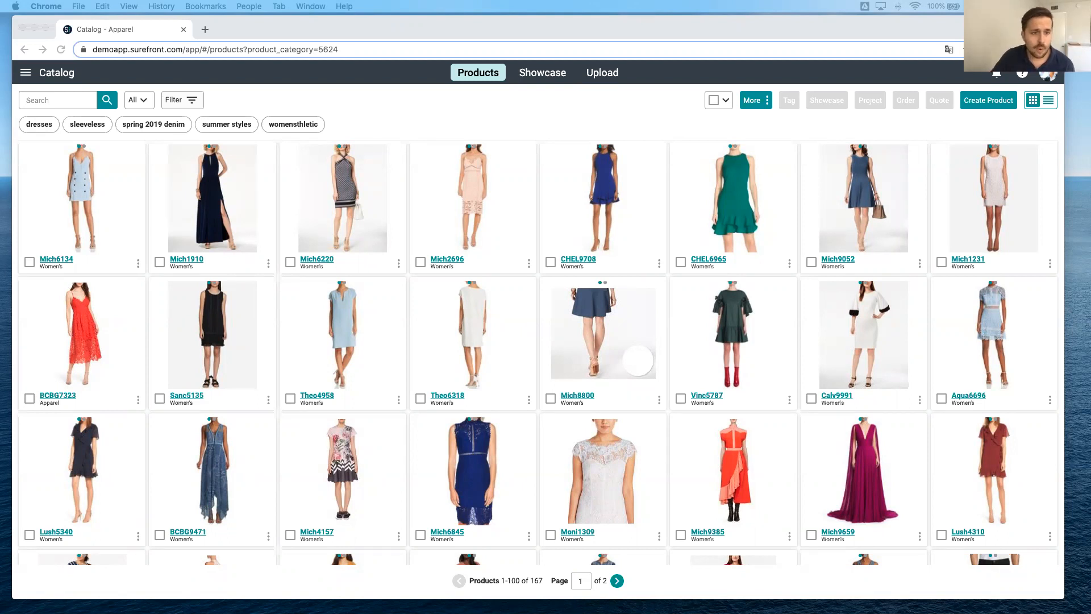
{"action": "key", "text": "super+w"}
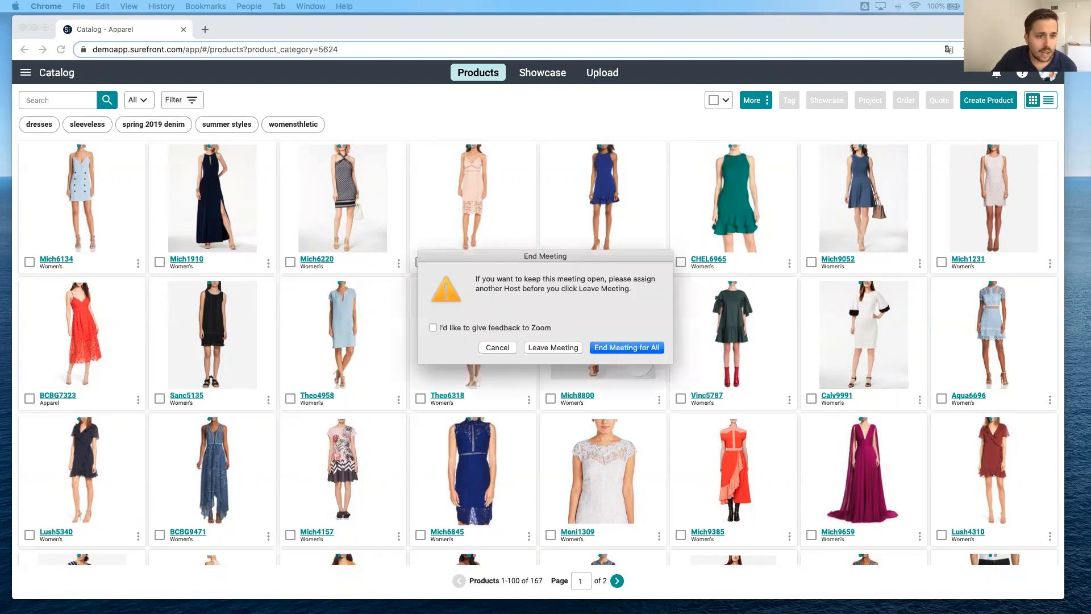
{"action": "left_click", "coordinate": [509, 350]}
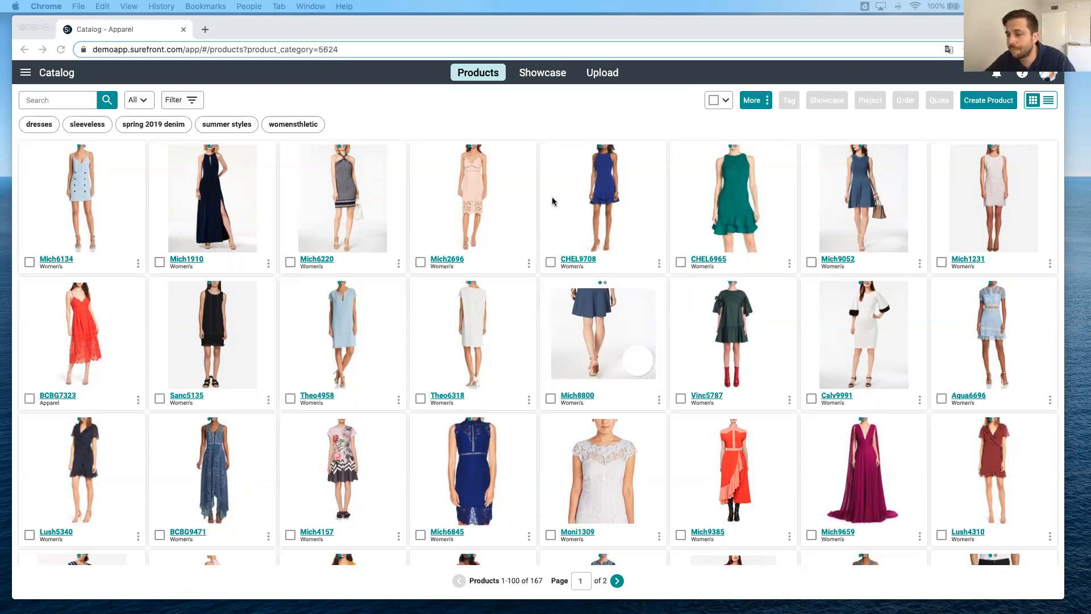
{"action": "left_click", "coordinate": [535, 124]}
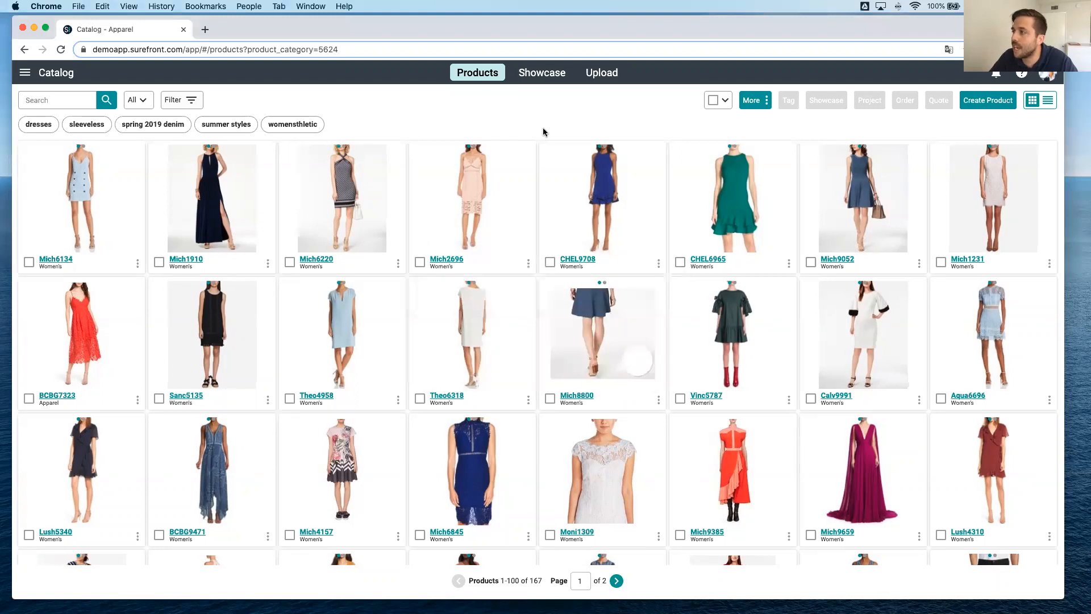
Review the fields of the new product form, close it without creating anything, and browse the products in the catalog.
{"action": "left_click", "coordinate": [999, 102]}
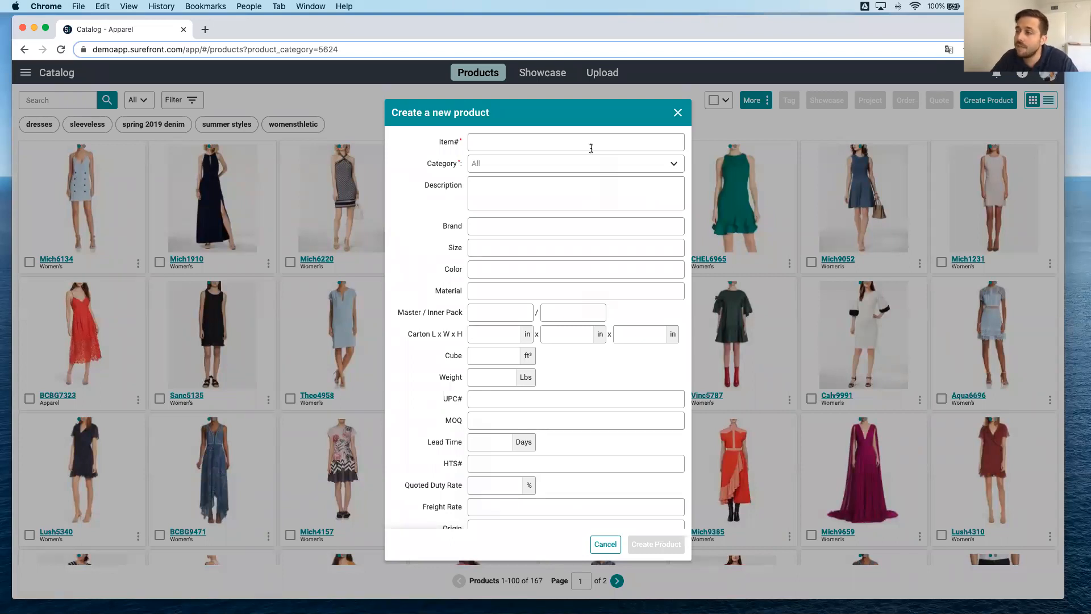
{"action": "left_click", "coordinate": [678, 113]}
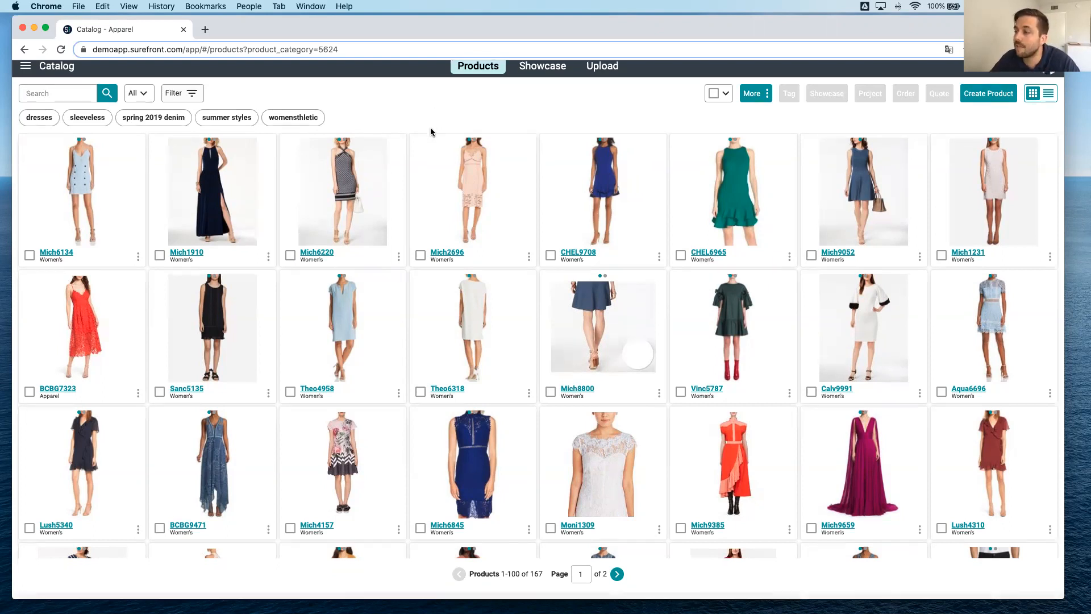
{"action": "scroll", "coordinate": [544, 291], "scroll_direction": "down", "scroll_amount": 15}
{"action": "scroll", "coordinate": [544, 290], "scroll_direction": "up", "scroll_amount": 4}
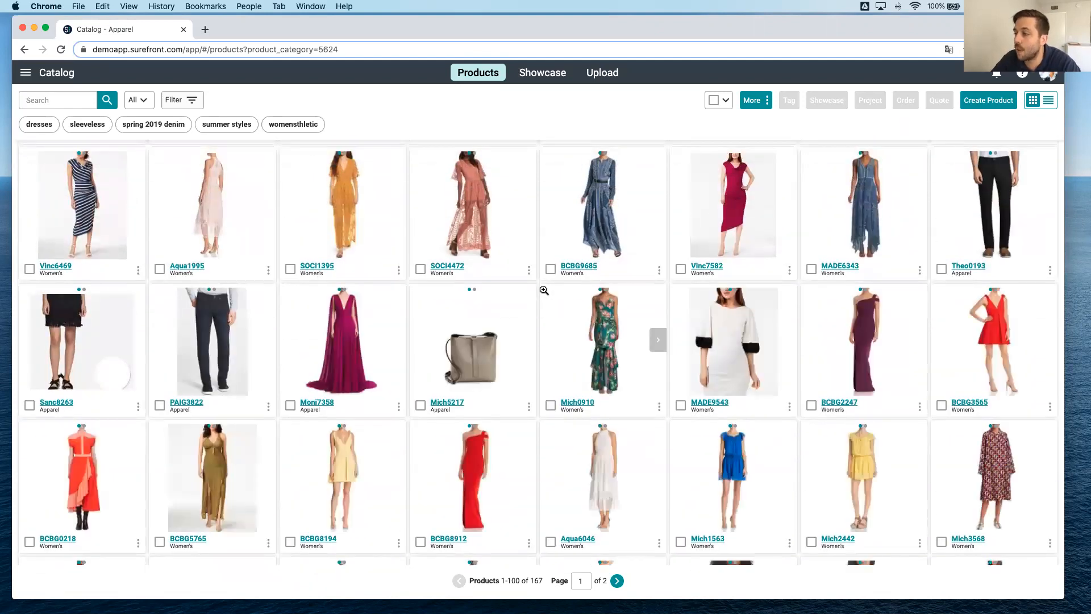
{"action": "scroll", "coordinate": [544, 290], "scroll_direction": "down", "scroll_amount": 8}
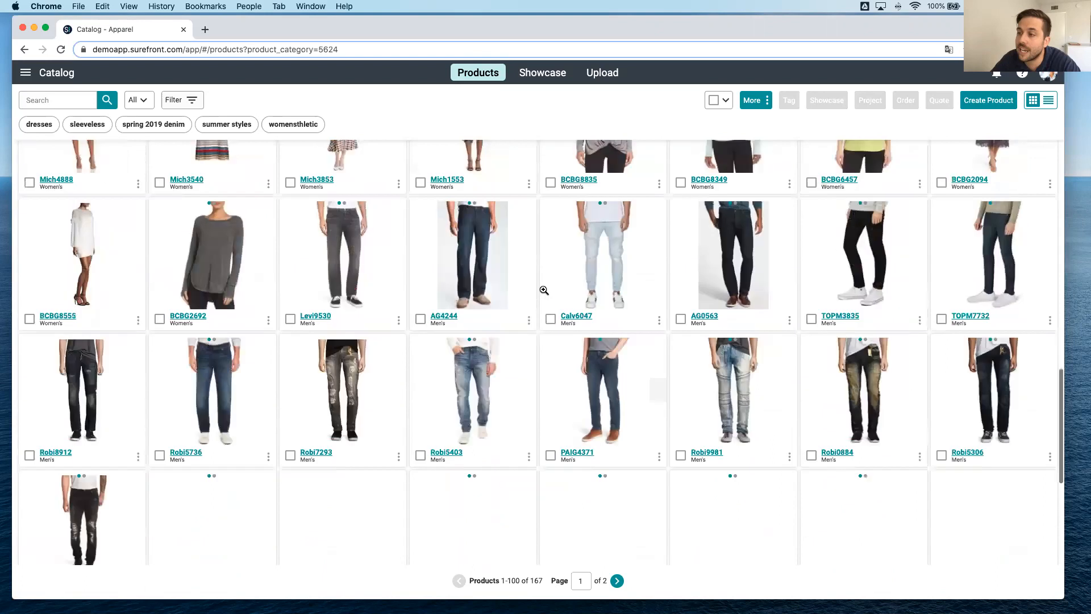
{"action": "scroll", "coordinate": [543, 291], "scroll_direction": "up", "scroll_amount": 12}
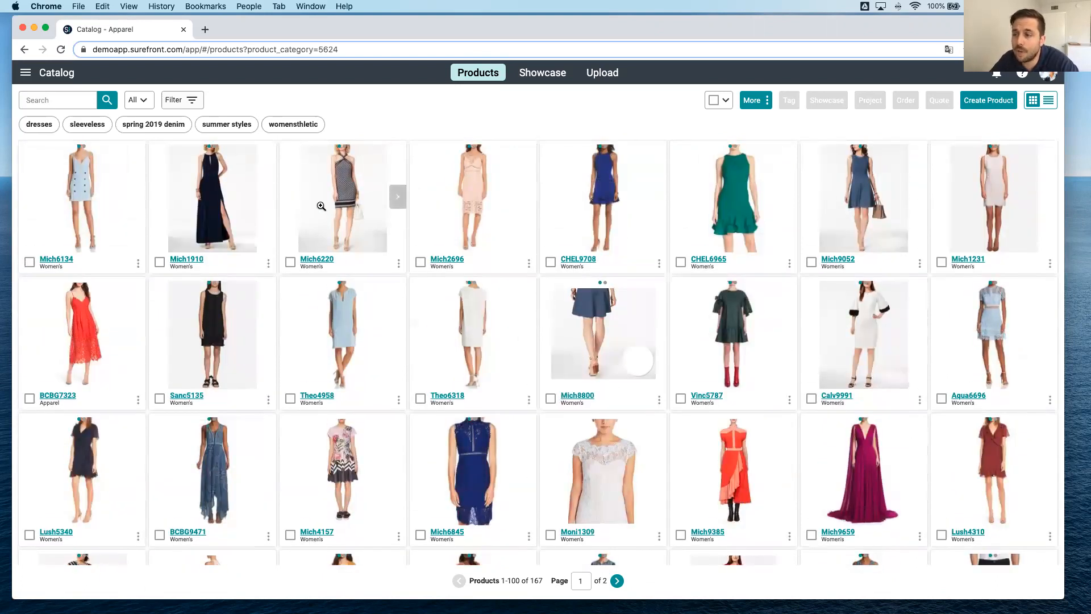
Review the catalog's date, price, inventory and image filter options and its list of product categories without applying any.
{"action": "left_click", "coordinate": [192, 101]}
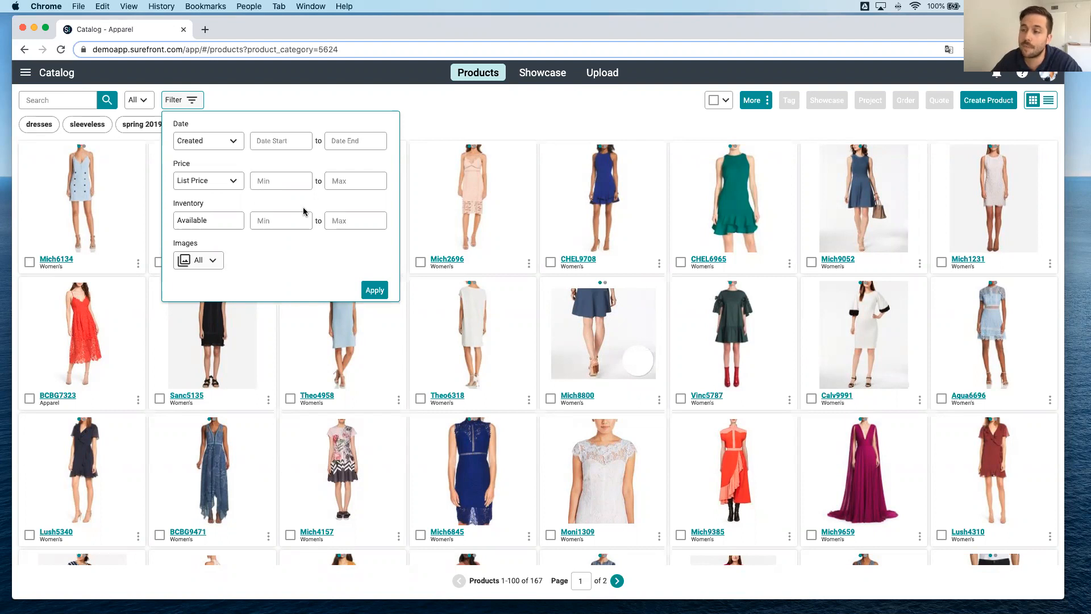
{"action": "left_click", "coordinate": [295, 91]}
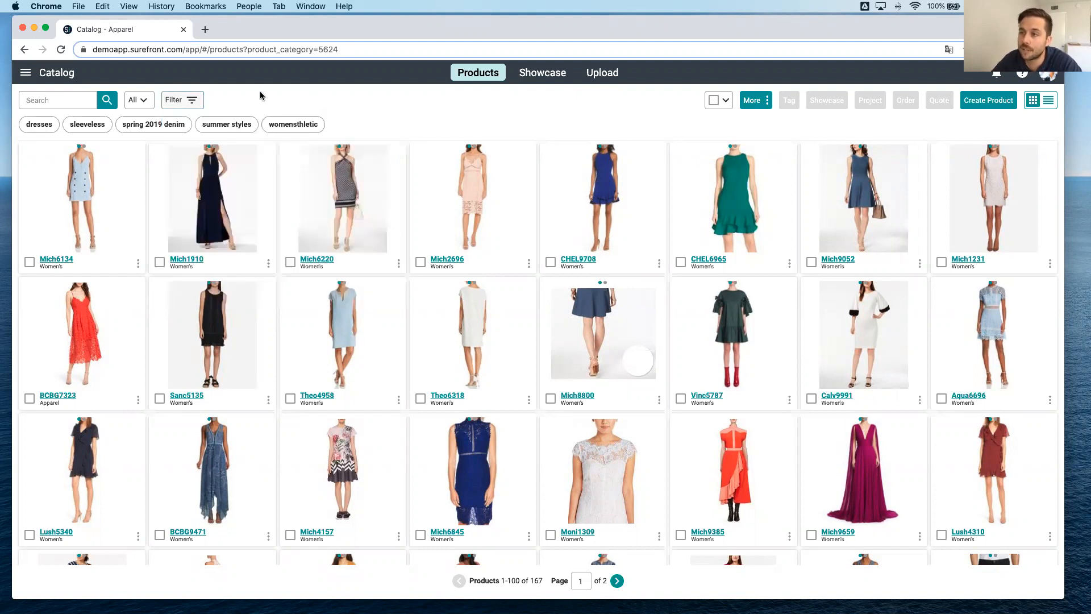
{"action": "left_click", "coordinate": [144, 99]}
{"action": "scroll", "coordinate": [205, 256], "scroll_direction": "down", "scroll_amount": 2}
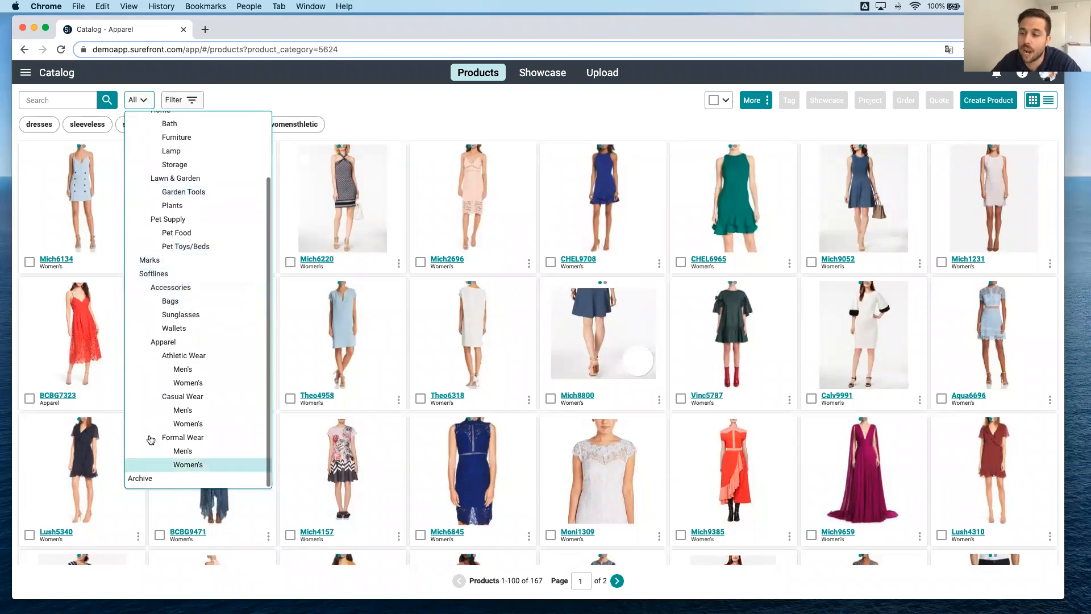
{"action": "left_click", "coordinate": [414, 109]}
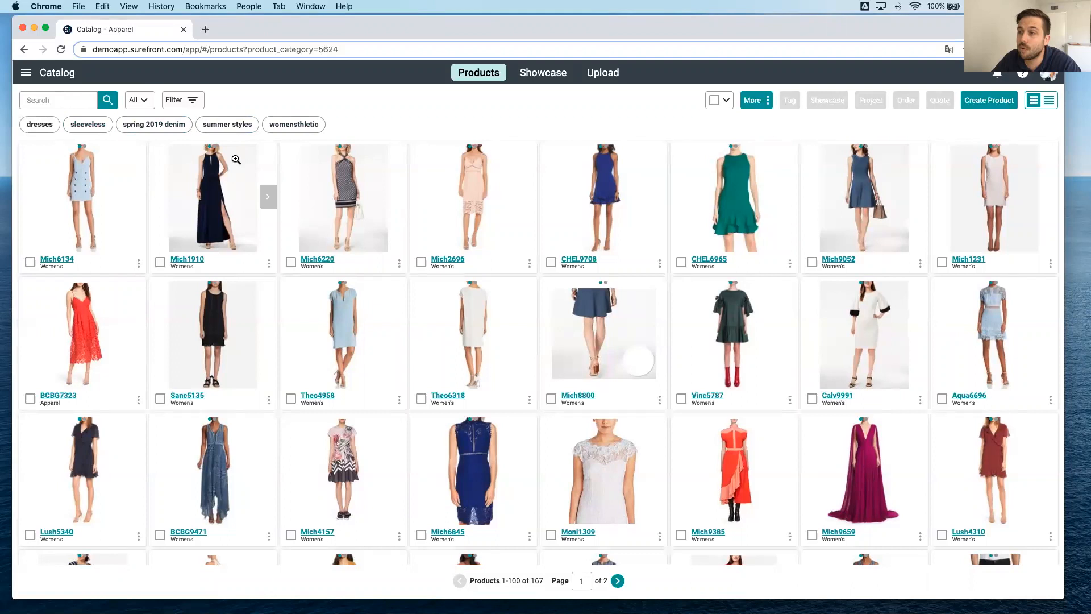
Filter the catalog by the summer styles tag to view its products, and clear the filter.
{"action": "left_click", "coordinate": [238, 132]}
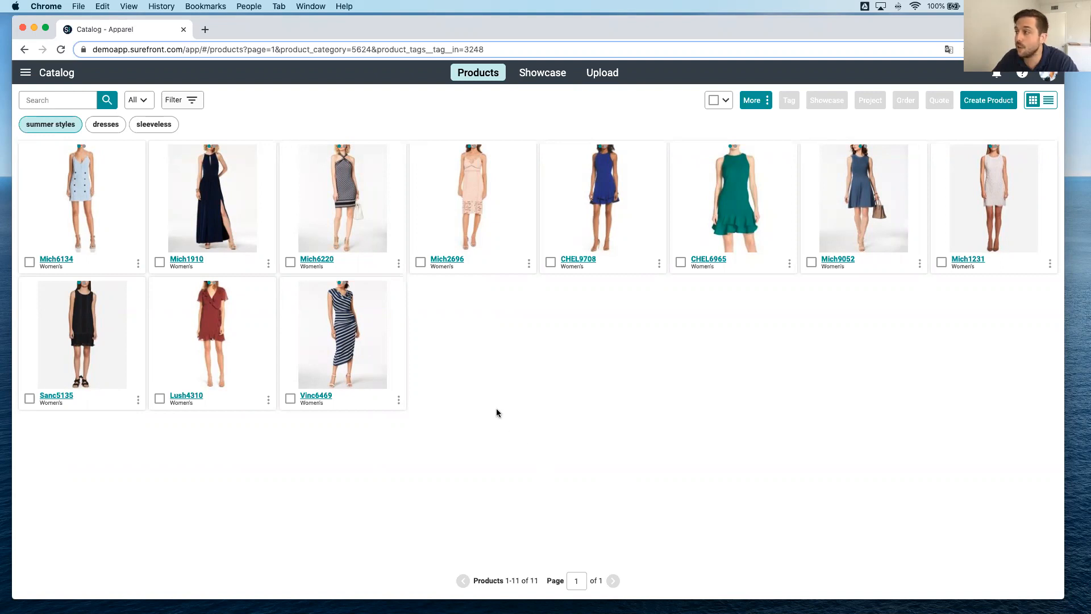
{"action": "left_click", "coordinate": [54, 125]}
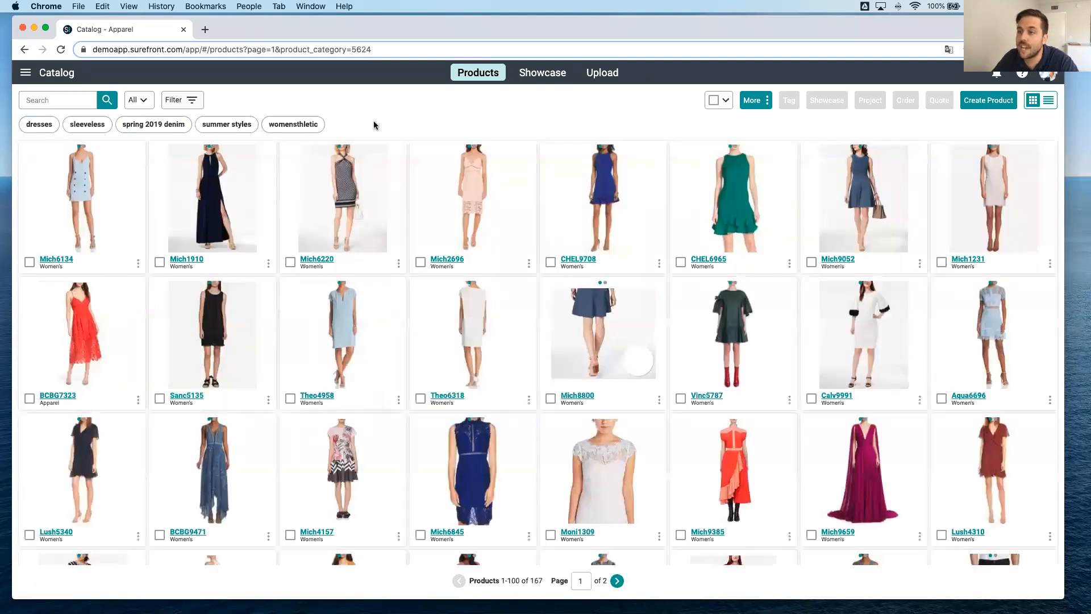
Create a new tag named Formal and assign it to products Mich1910, Mich6220, Mich6134 and BCBG7323.
{"action": "left_click", "coordinate": [159, 262]}
{"action": "left_click", "coordinate": [290, 262]}
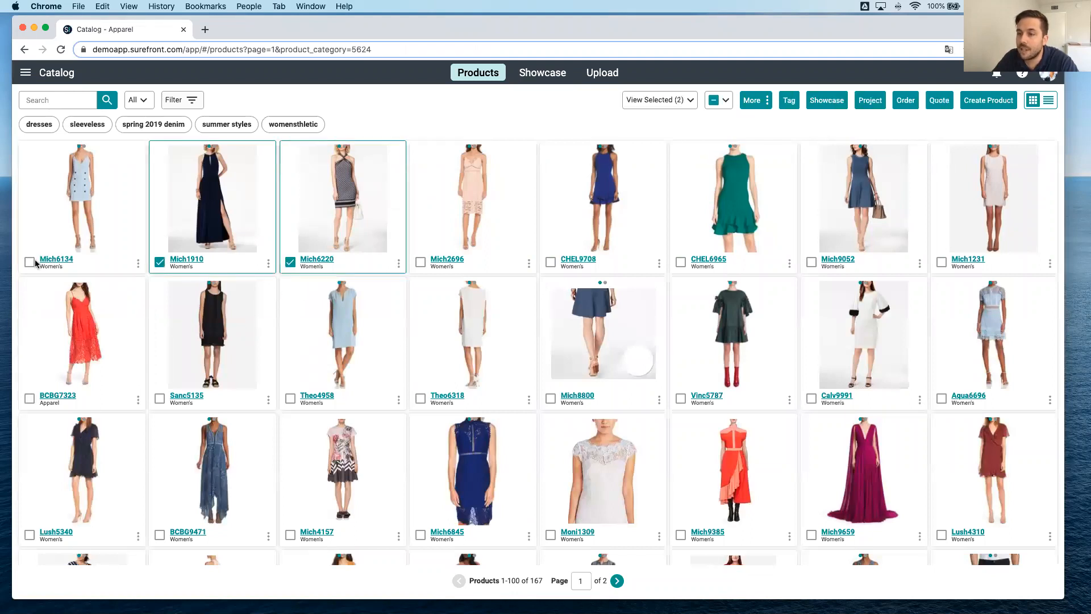
{"action": "left_click", "coordinate": [30, 262]}
{"action": "left_click", "coordinate": [30, 399]}
{"action": "left_click", "coordinate": [787, 100]}
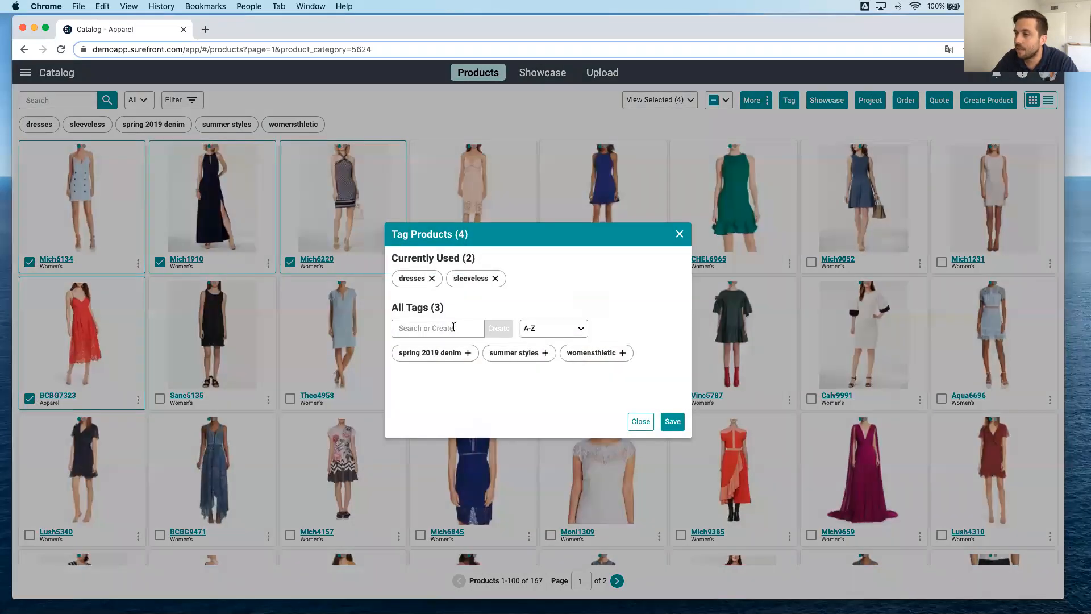
{"action": "left_click", "coordinate": [453, 327]}
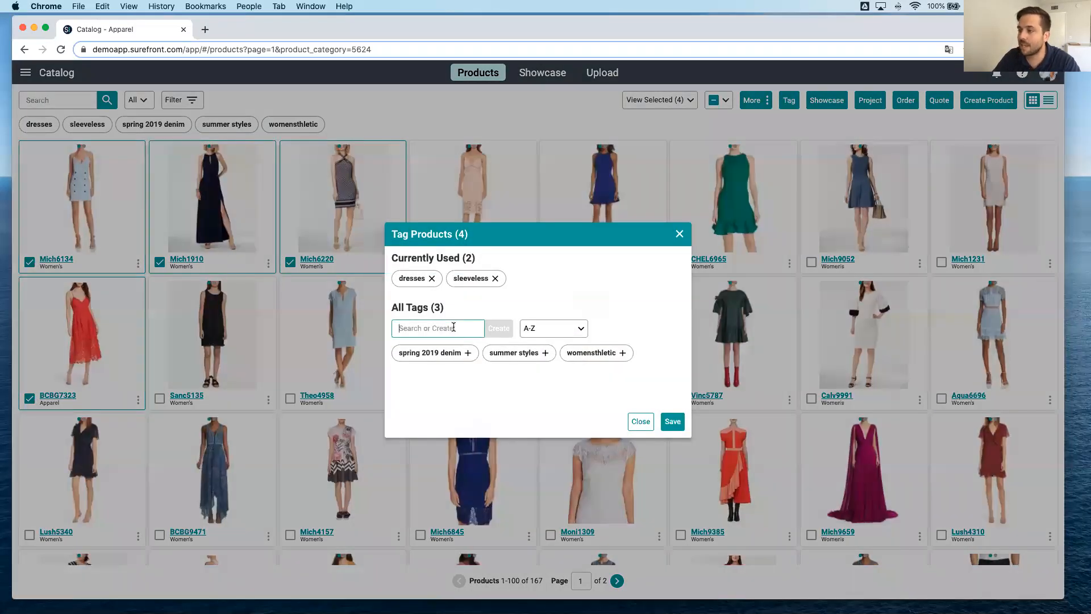
{"action": "type", "text": "Formal"}
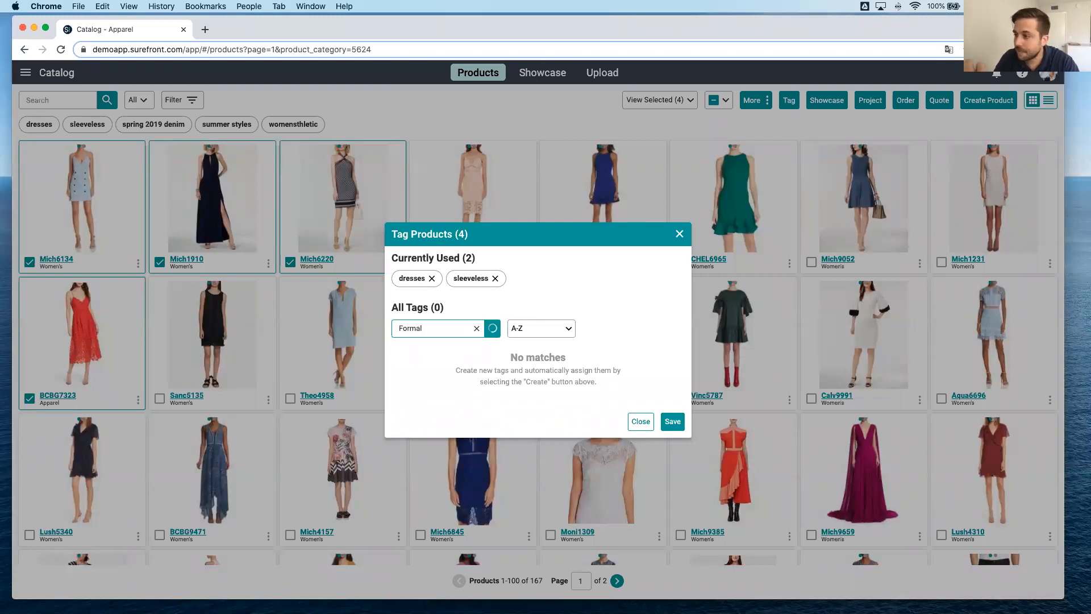
{"action": "left_click", "coordinate": [498, 328]}
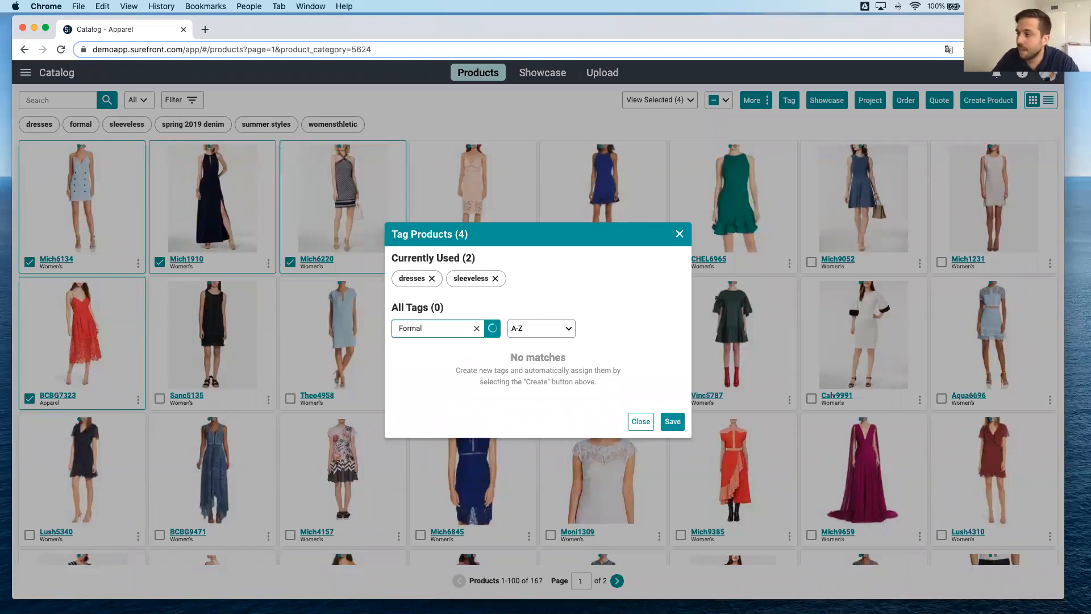
{"action": "left_click", "coordinate": [672, 421]}
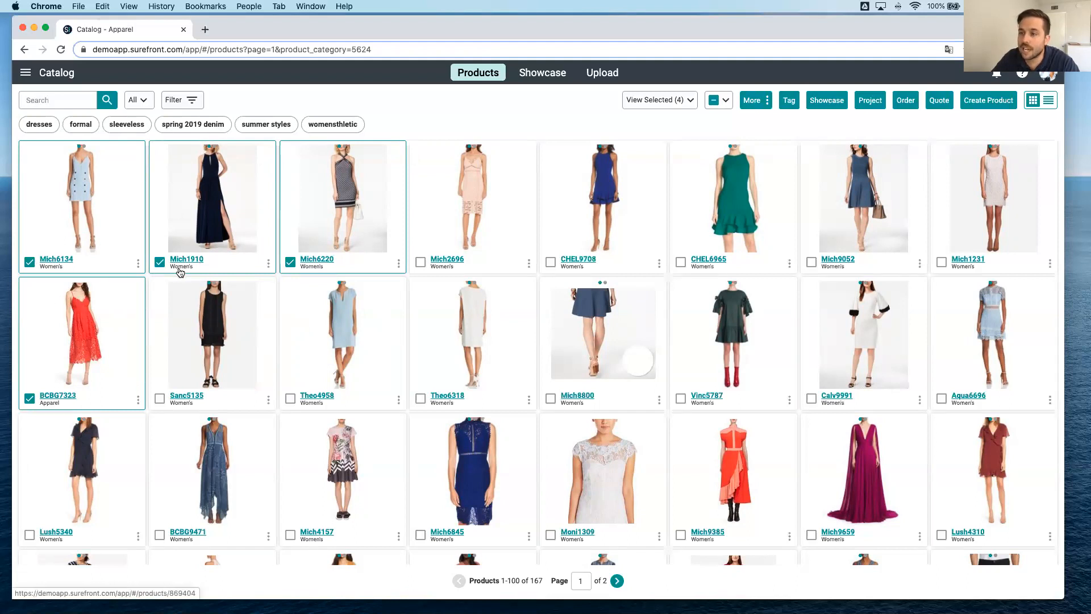
Deselect the tagged products, view only the products carrying the formal tag, and clear that filter.
{"action": "left_click", "coordinate": [29, 262]}
{"action": "left_click", "coordinate": [160, 262]}
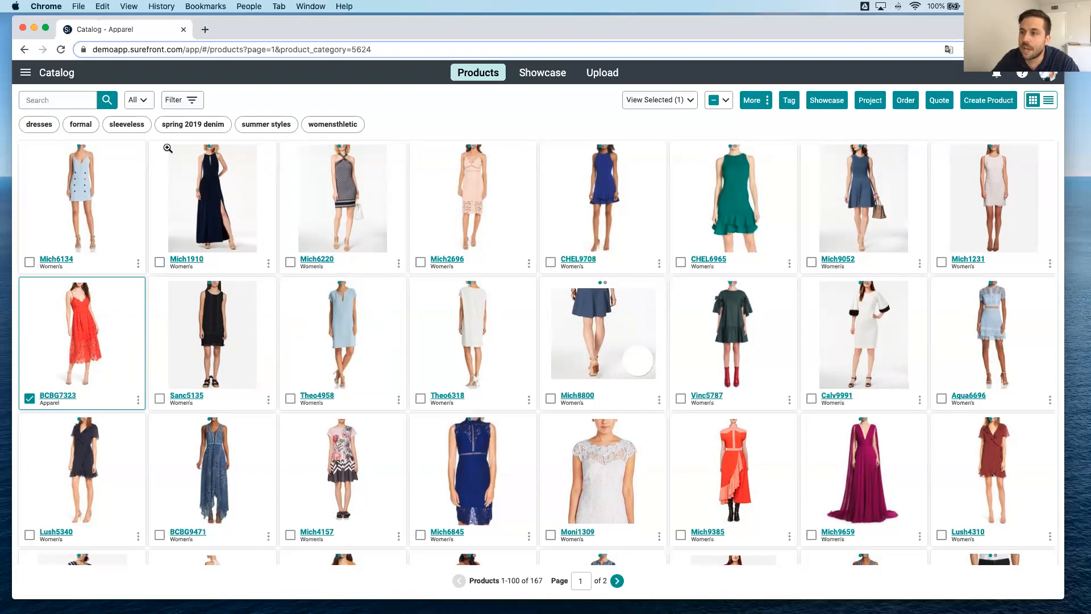
{"action": "left_click", "coordinate": [81, 124]}
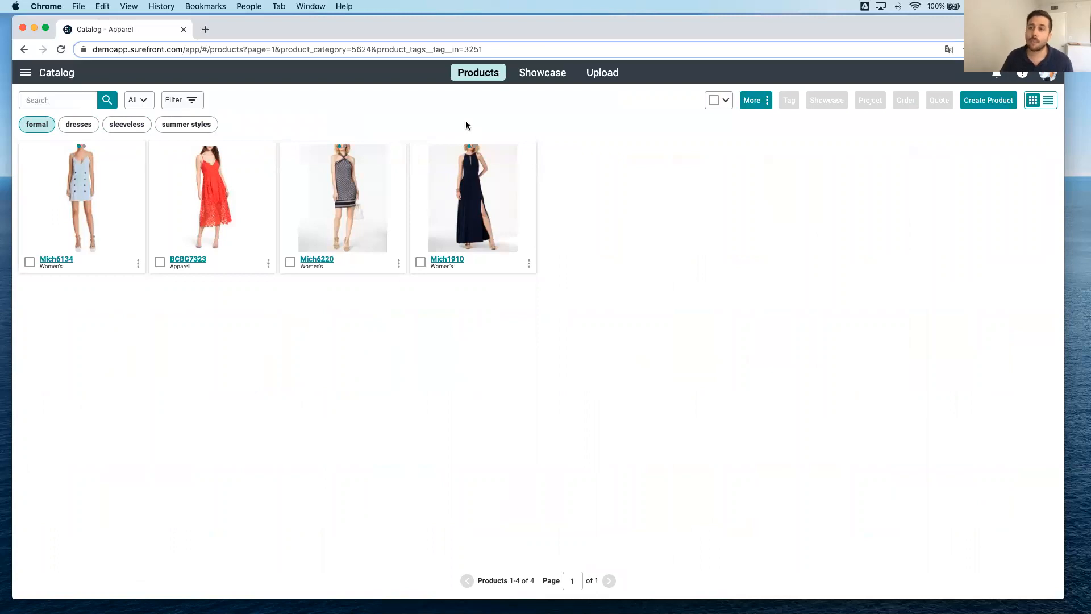
{"action": "left_click", "coordinate": [36, 125]}
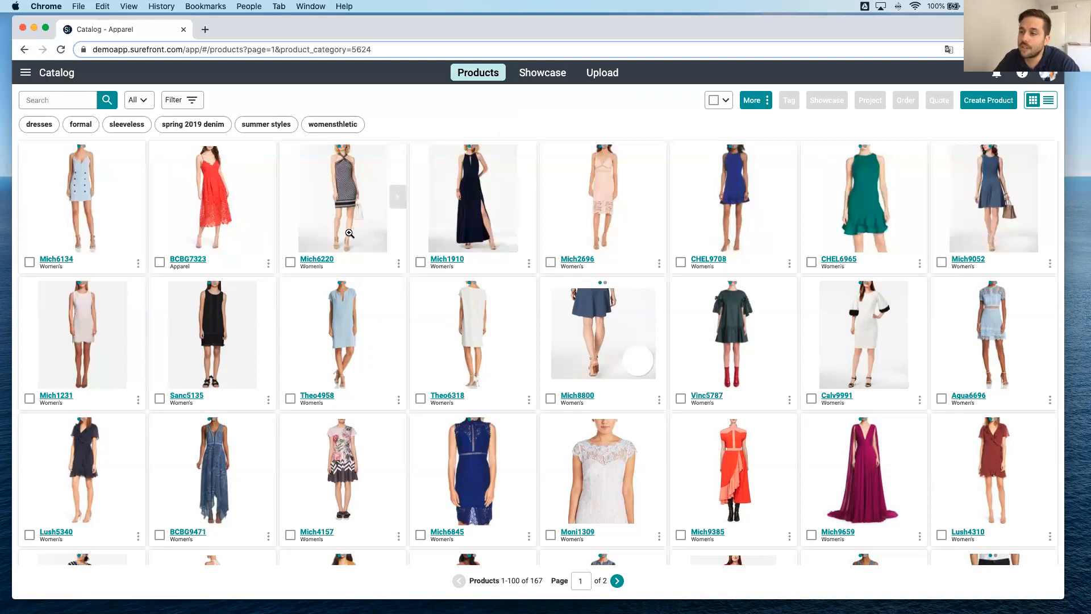
Open the details of product Mich6220, review its images, specifications and pricing, and close its page.
{"action": "left_click", "coordinate": [316, 258]}
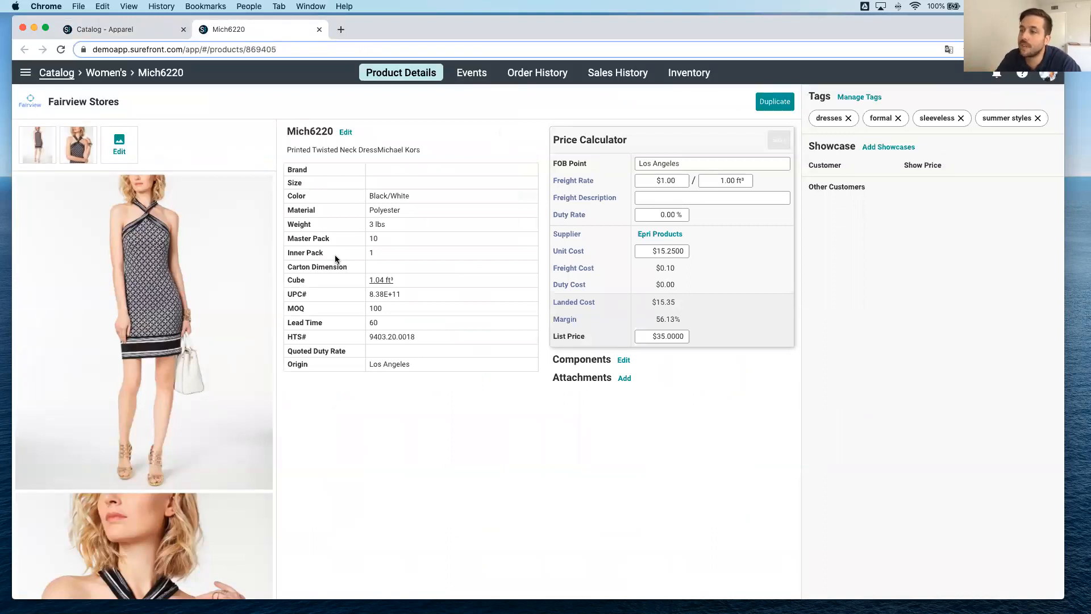
{"action": "scroll", "coordinate": [224, 265], "scroll_direction": "down", "scroll_amount": 5}
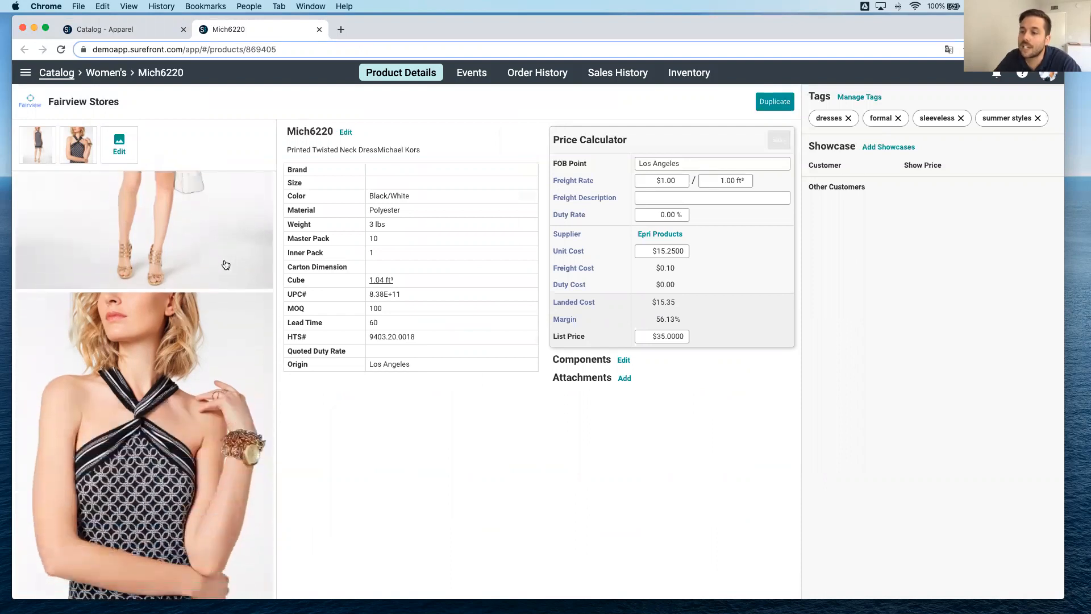
{"action": "scroll", "coordinate": [225, 265], "scroll_direction": "up", "scroll_amount": 5}
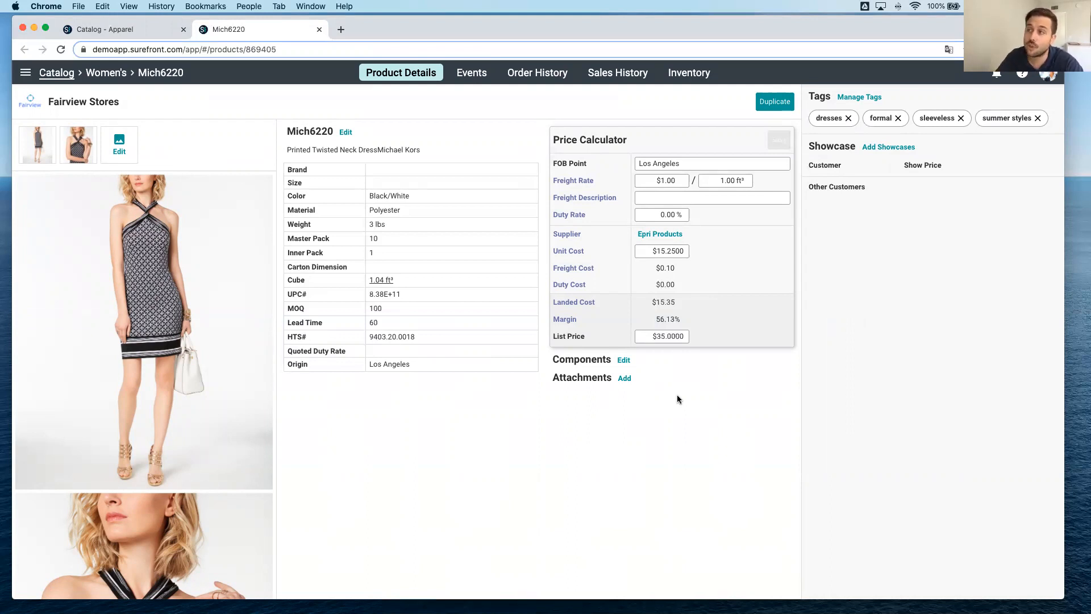
{"action": "left_click", "coordinate": [319, 30]}
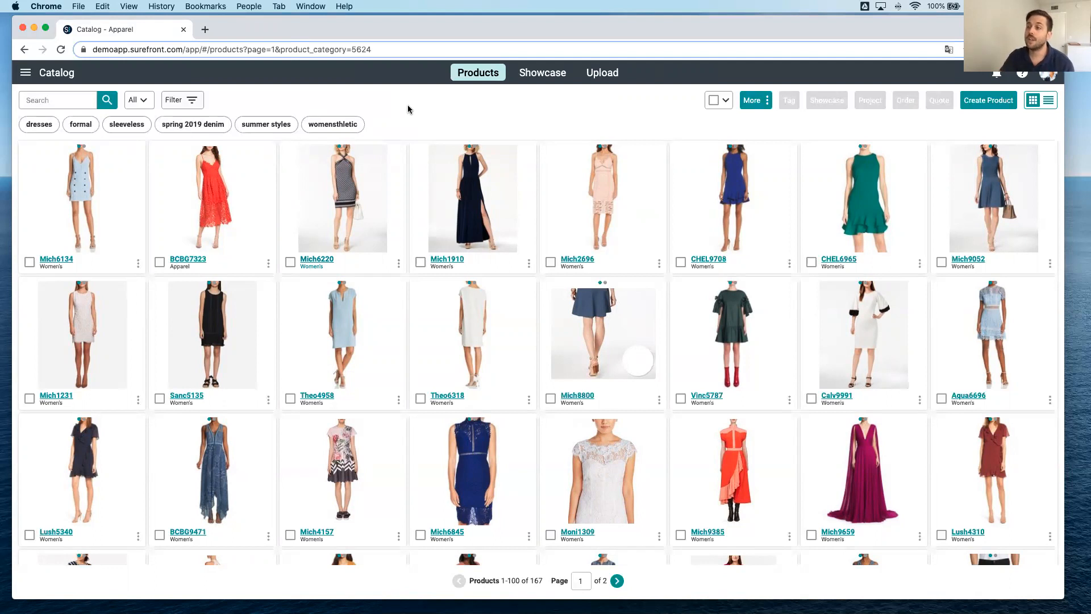
Filter the catalog by the summer styles tag, select all the resulting products, and start a quote from them.
{"action": "left_click", "coordinate": [265, 132]}
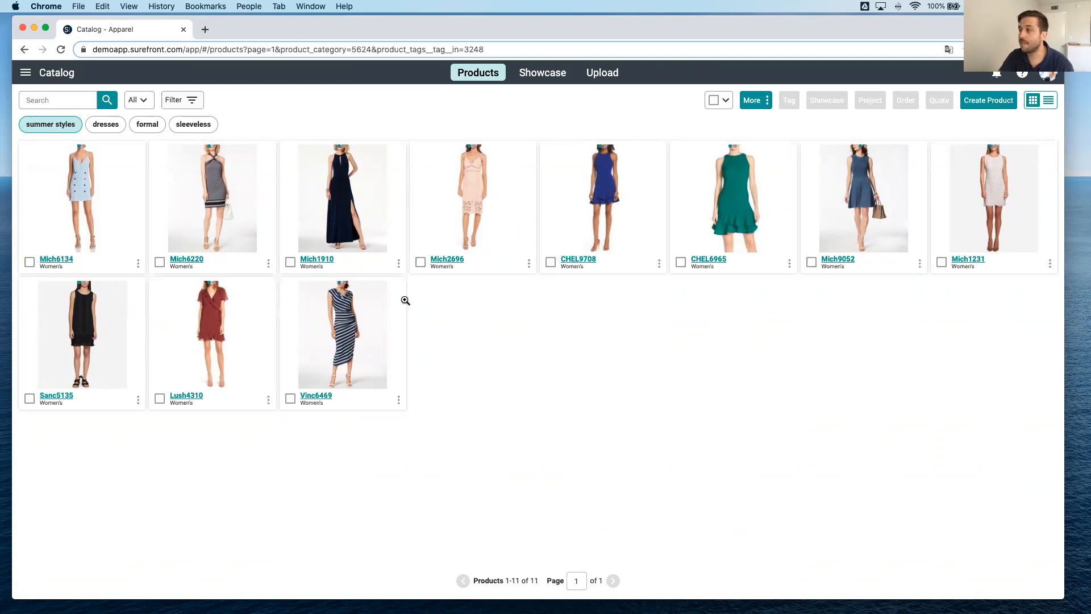
{"action": "left_click", "coordinate": [714, 101]}
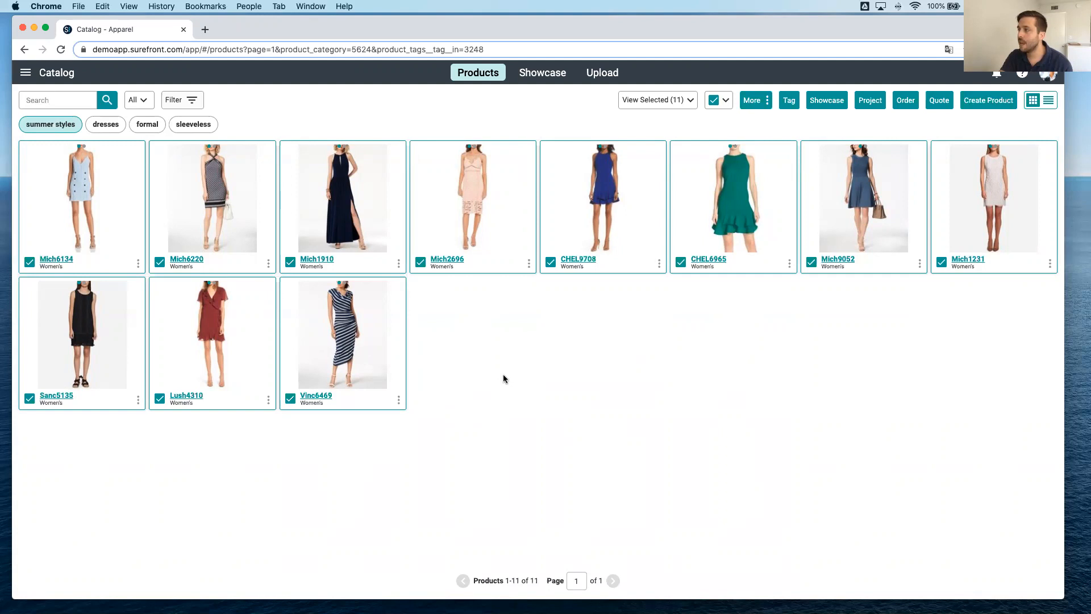
{"action": "left_click", "coordinate": [939, 107]}
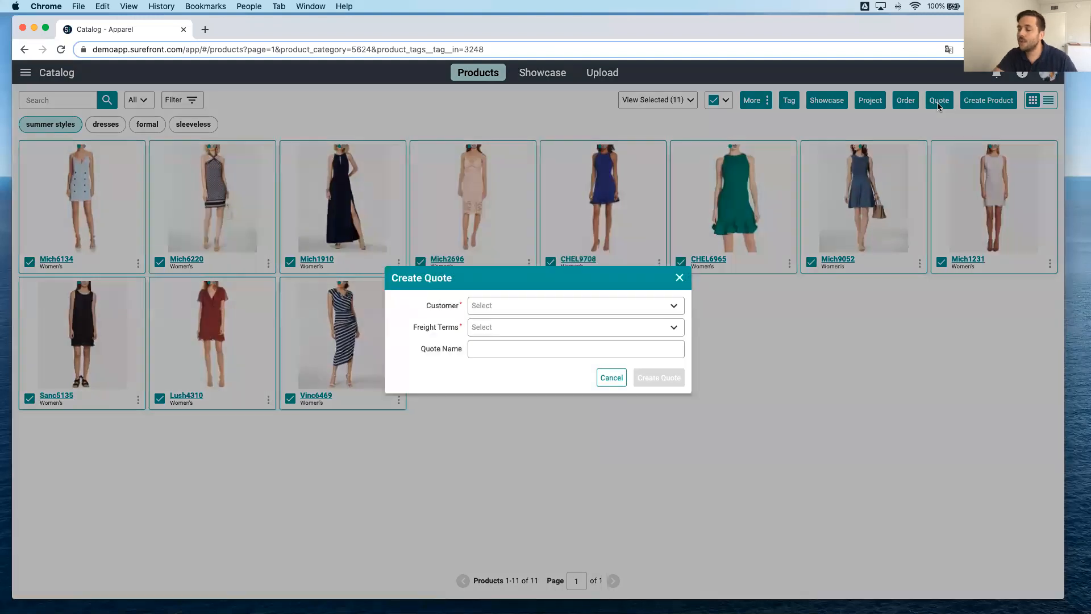
Set the quote's customer to Retail Customer, freight terms to Domestic Collect and FOB point to Los Angeles.
{"action": "left_click", "coordinate": [534, 308]}
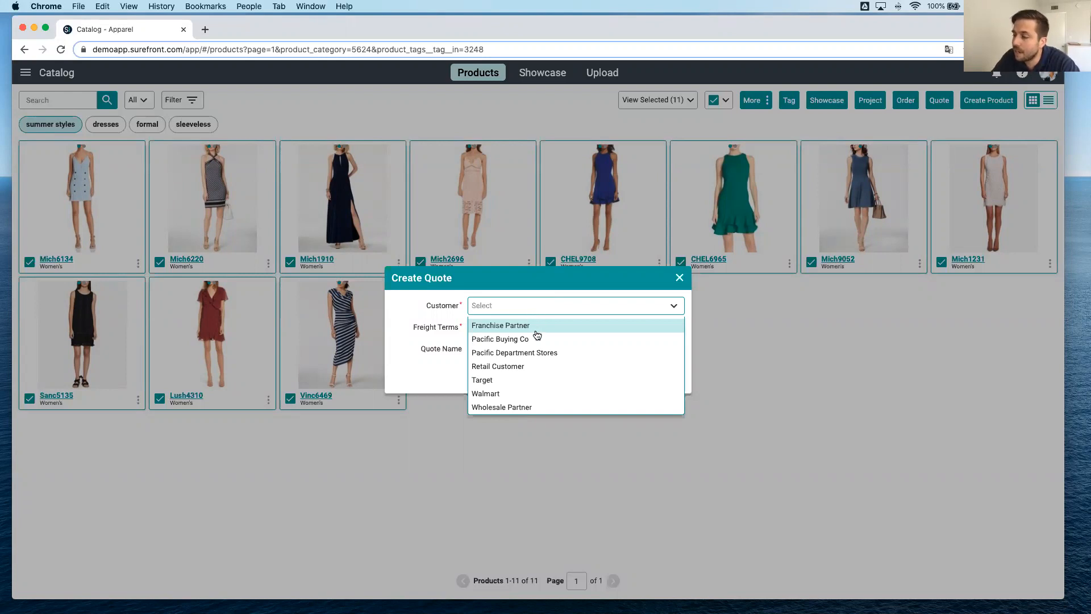
{"action": "left_click", "coordinate": [541, 370]}
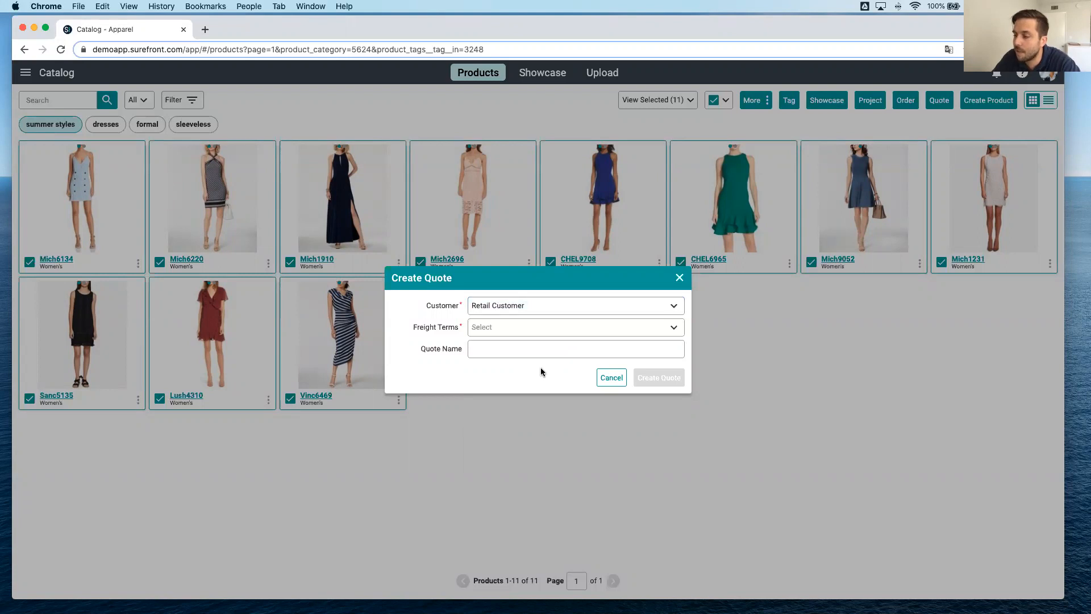
{"action": "left_click", "coordinate": [533, 332]}
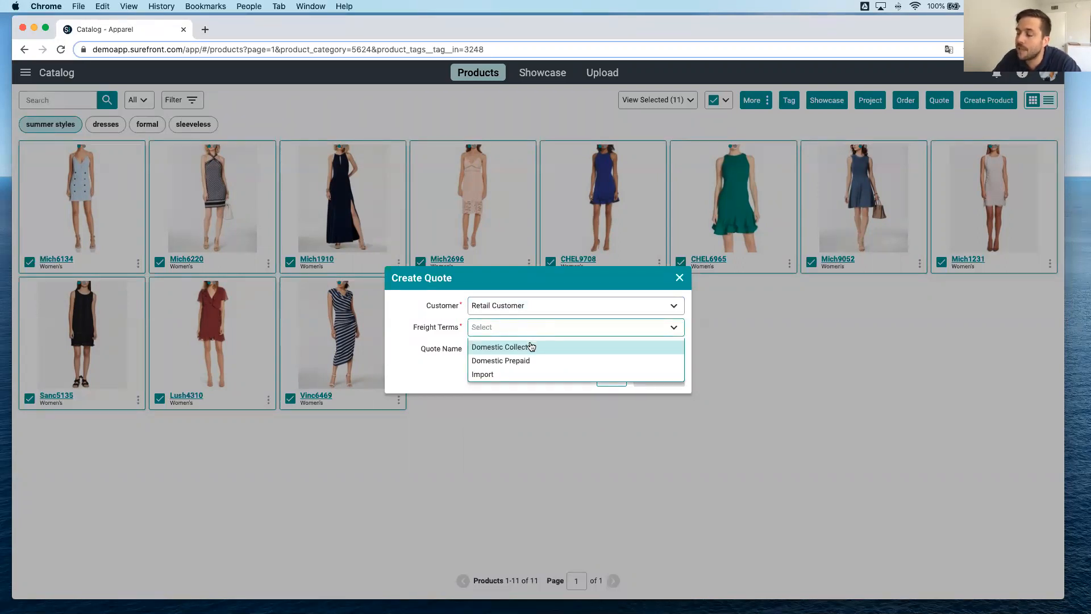
{"action": "left_click", "coordinate": [532, 347]}
{"action": "left_click", "coordinate": [532, 335]}
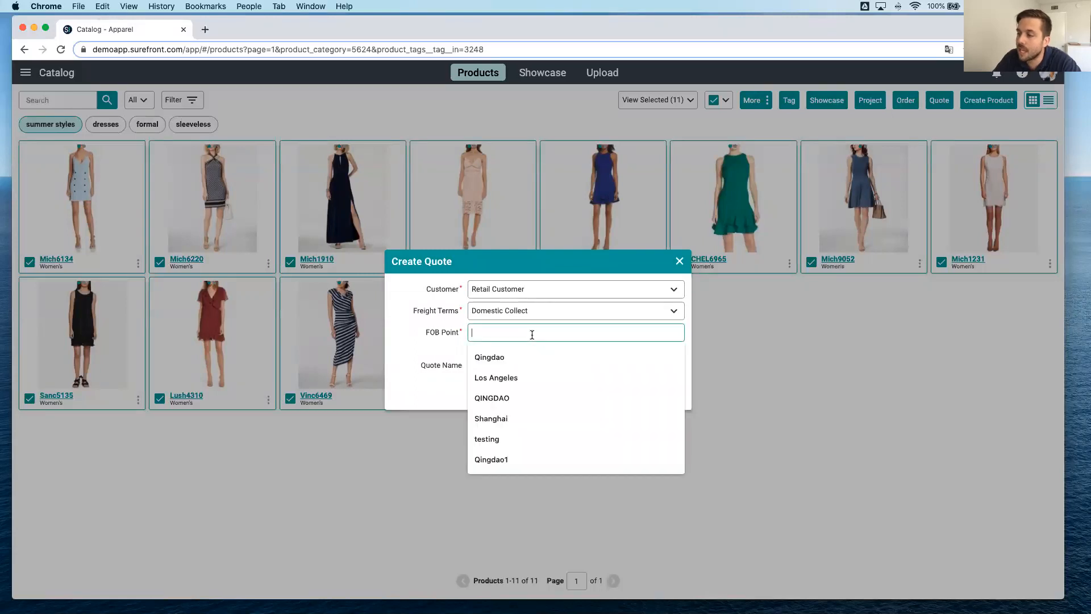
{"action": "left_click", "coordinate": [513, 376]}
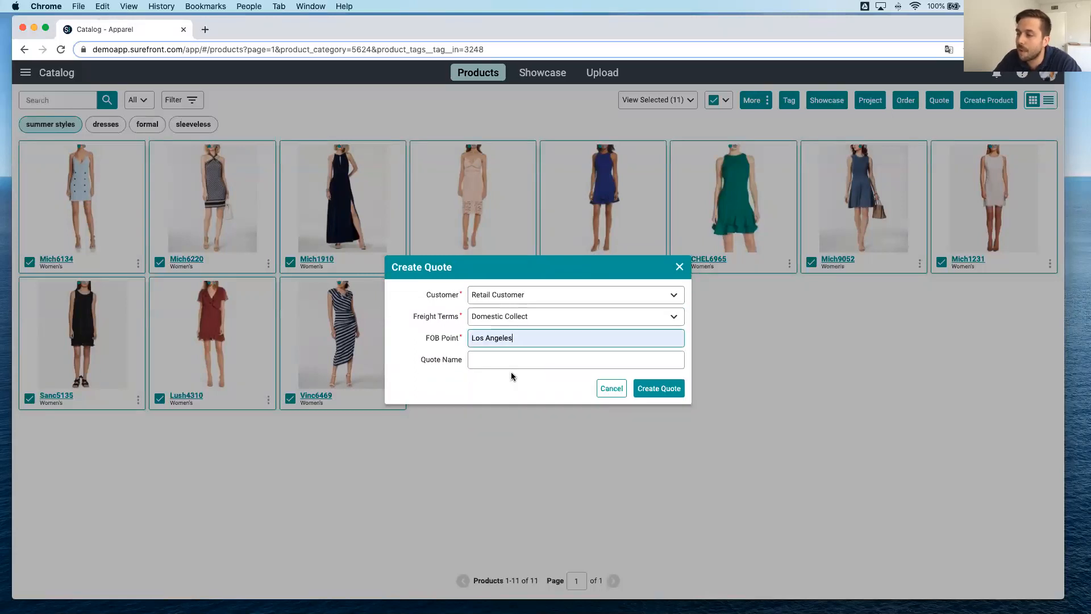
Name the quote Summer Styles 2020 and create it.
{"action": "left_click", "coordinate": [510, 362]}
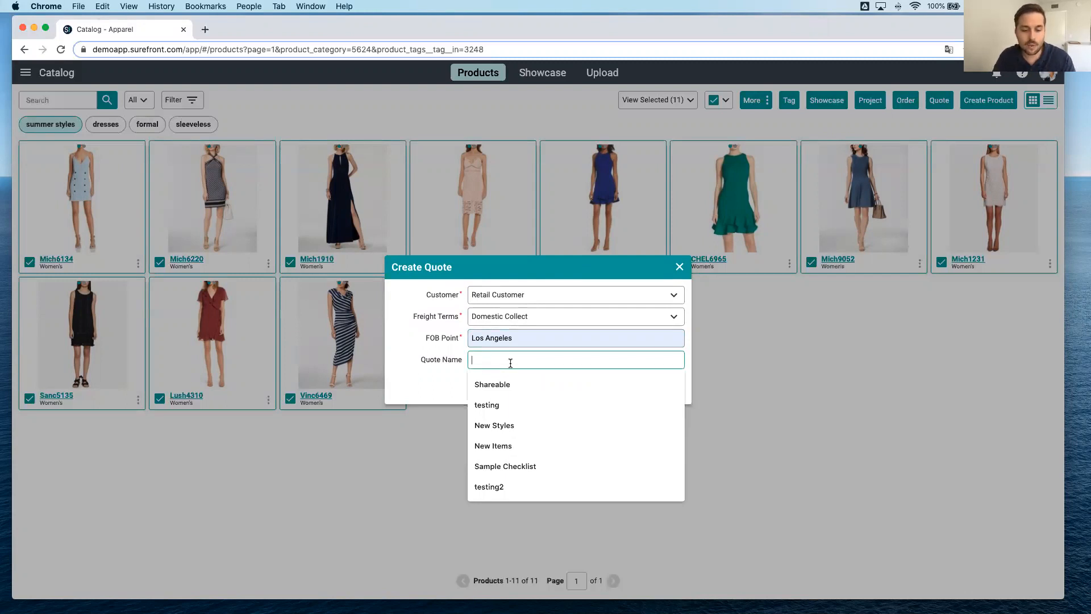
{"action": "type", "text": "Summer"}
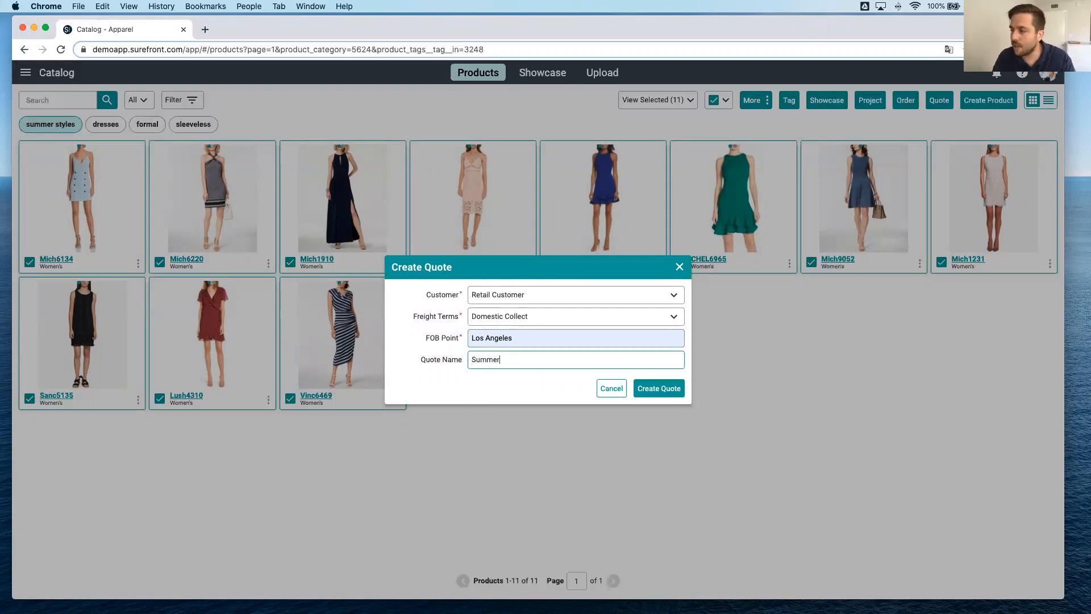
{"action": "type", "text": " Styles"}
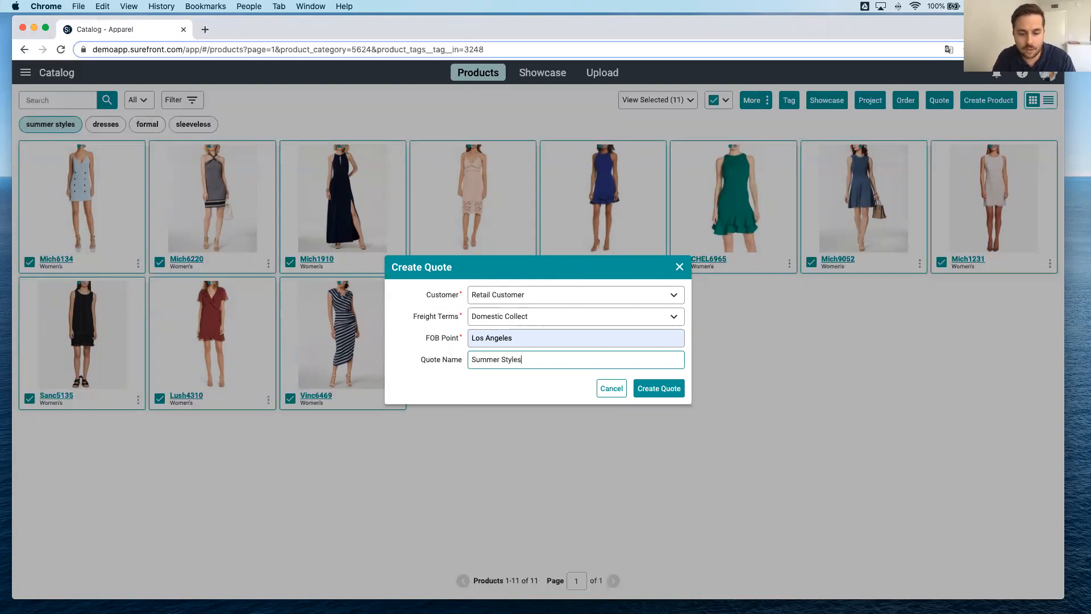
{"action": "type", "text": " 2020"}
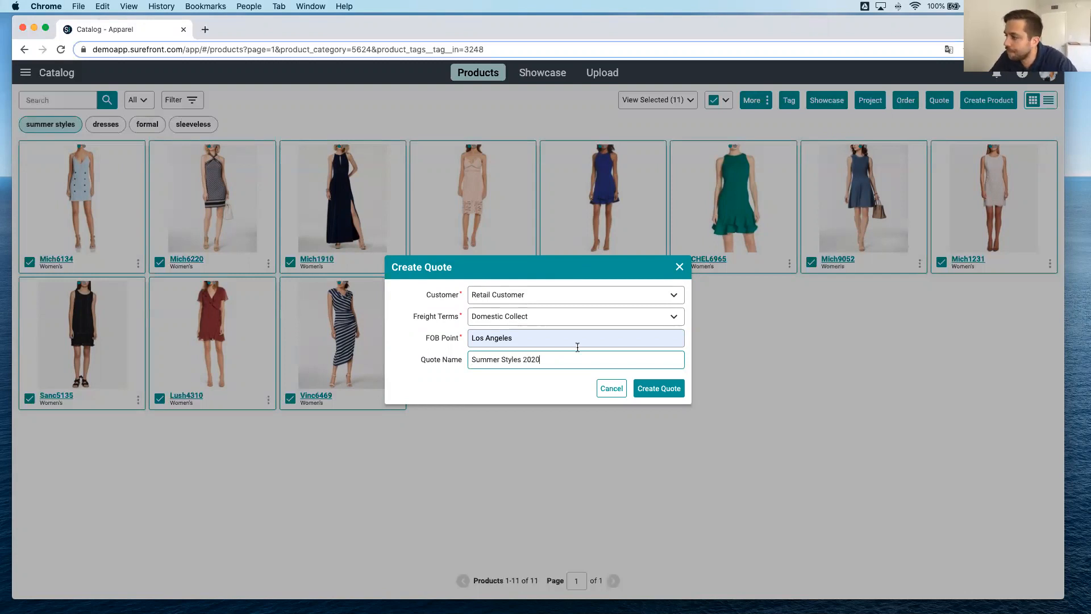
{"action": "left_click", "coordinate": [659, 389]}
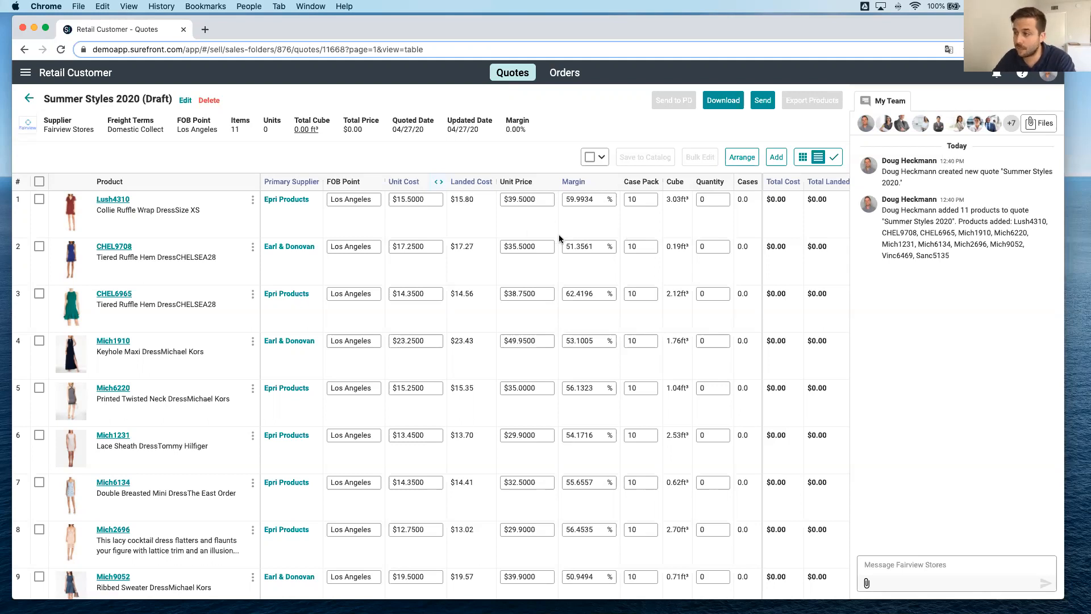
Set the unit price of product Lush4310 to $35.50 in the quote.
{"action": "double_click", "coordinate": [521, 200]}
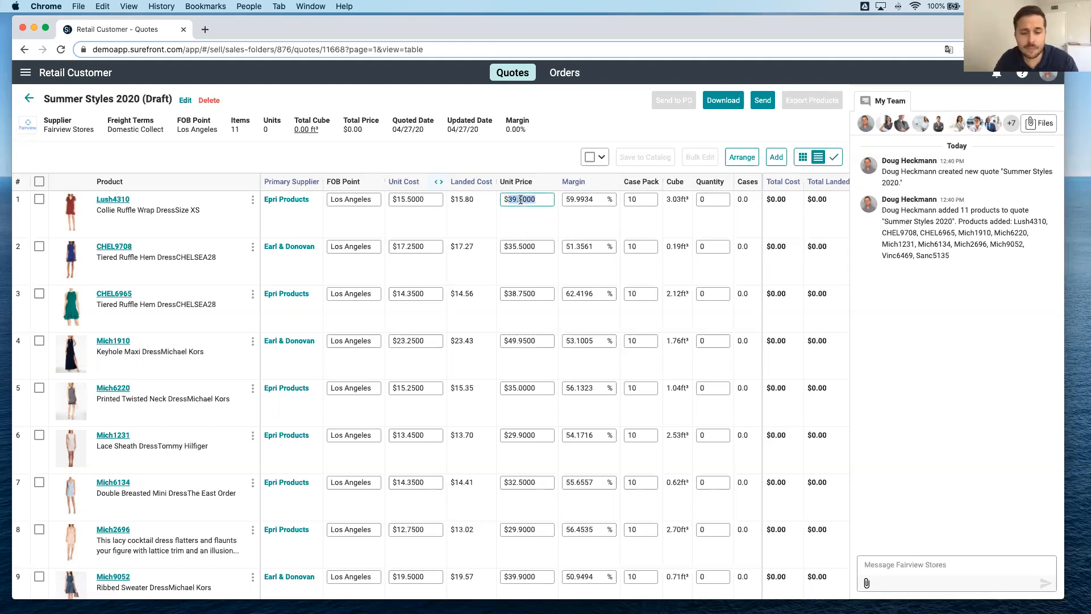
{"action": "type", "text": "35.50"}
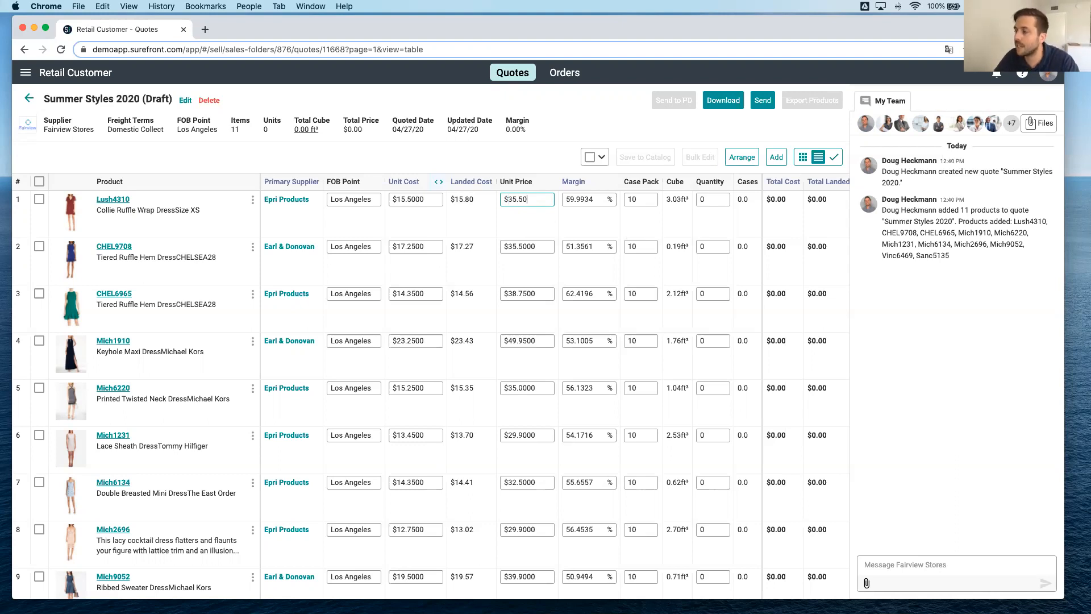
{"action": "left_click", "coordinate": [513, 227]}
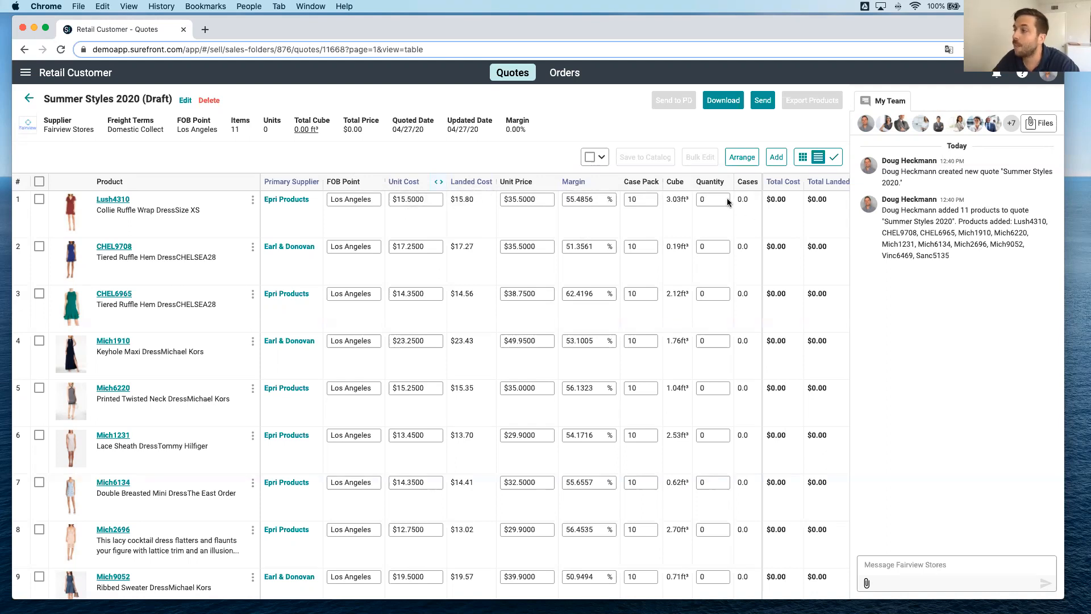
Set the quantity to 100 for products Lush4310, CHEL9708, CHEL6965, Mich1910 and Mich6220.
{"action": "scroll", "coordinate": [594, 237], "scroll_direction": "right", "scroll_amount": 1}
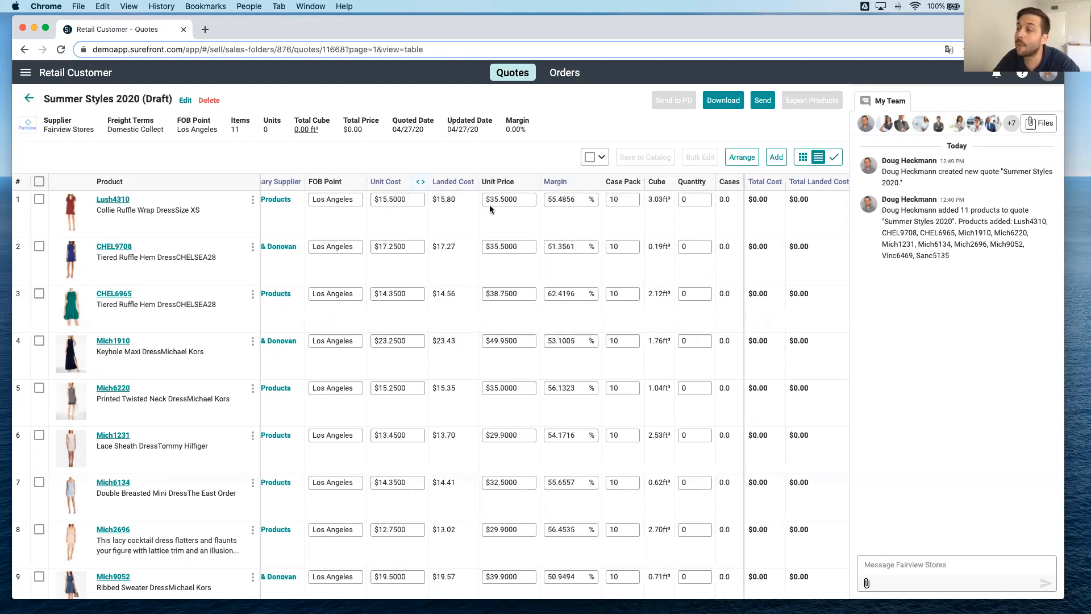
{"action": "scroll", "coordinate": [490, 210], "scroll_direction": "left", "scroll_amount": 1}
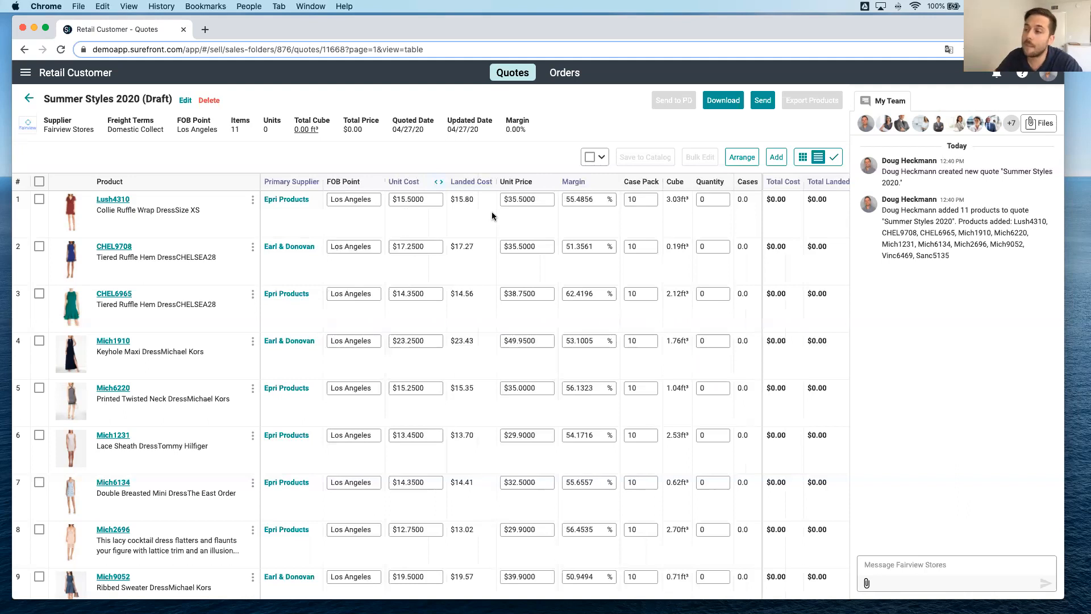
{"action": "scroll", "coordinate": [492, 216], "scroll_direction": "down", "scroll_amount": 1}
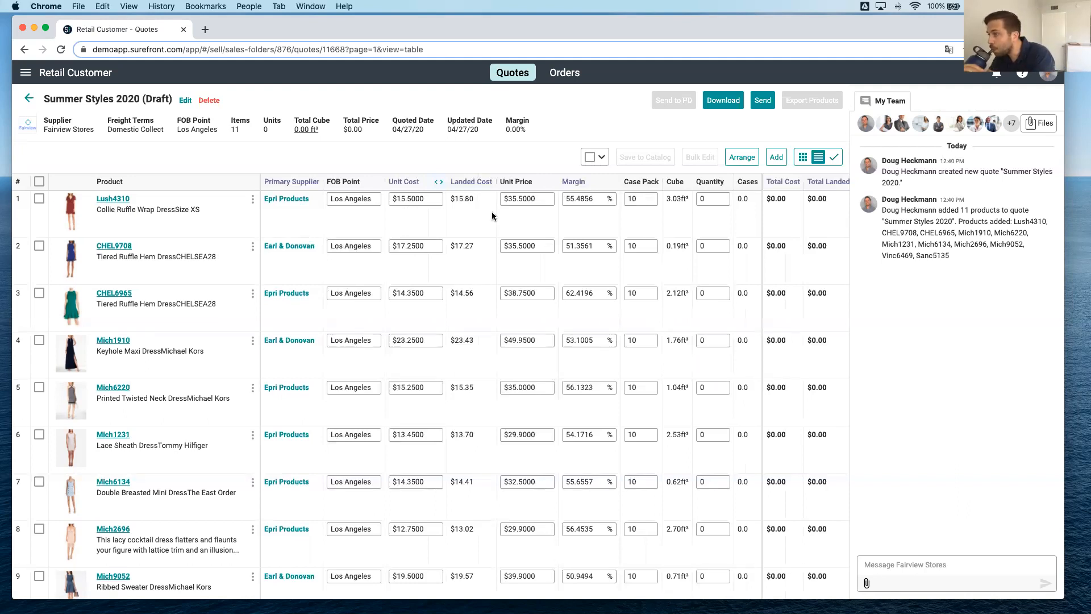
{"action": "scroll", "coordinate": [493, 216], "scroll_direction": "down", "scroll_amount": 1}
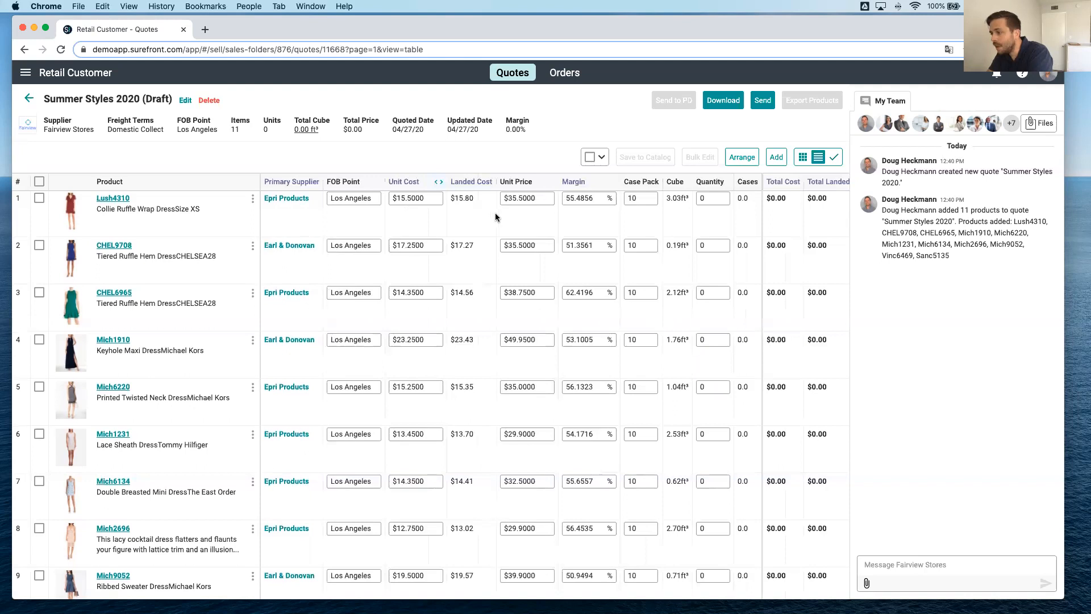
{"action": "left_click", "coordinate": [707, 198]}
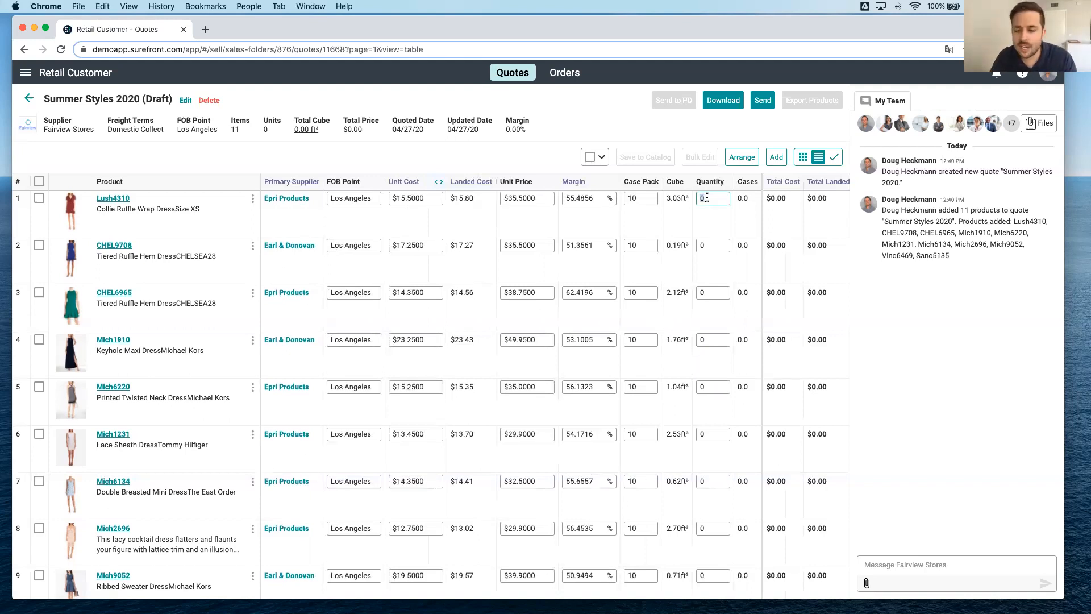
{"action": "type", "text": "100"}
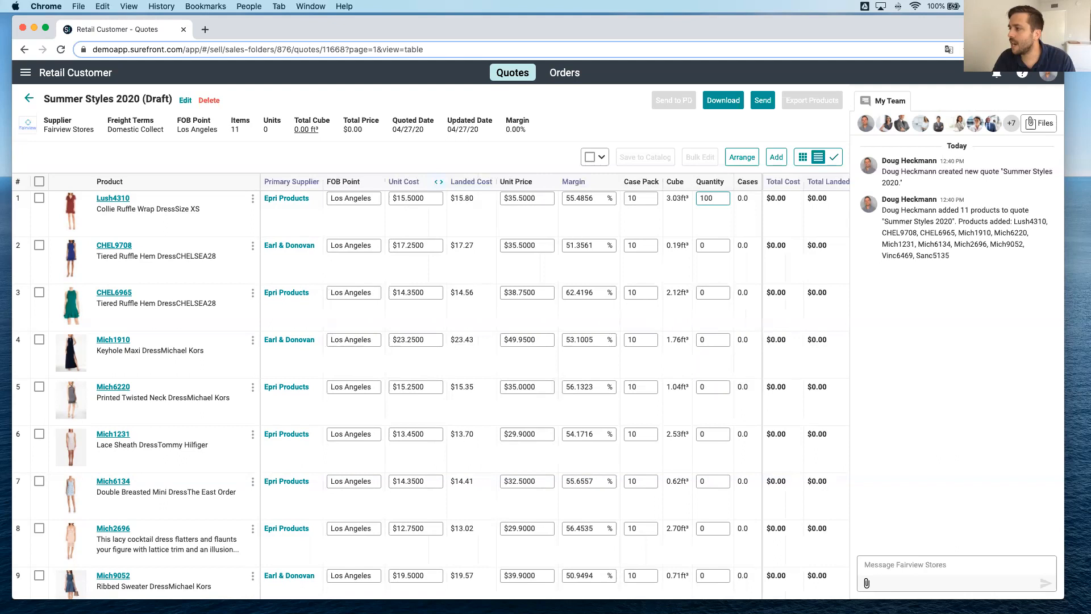
{"action": "left_click", "coordinate": [707, 245]}
{"action": "type", "text": "100"}
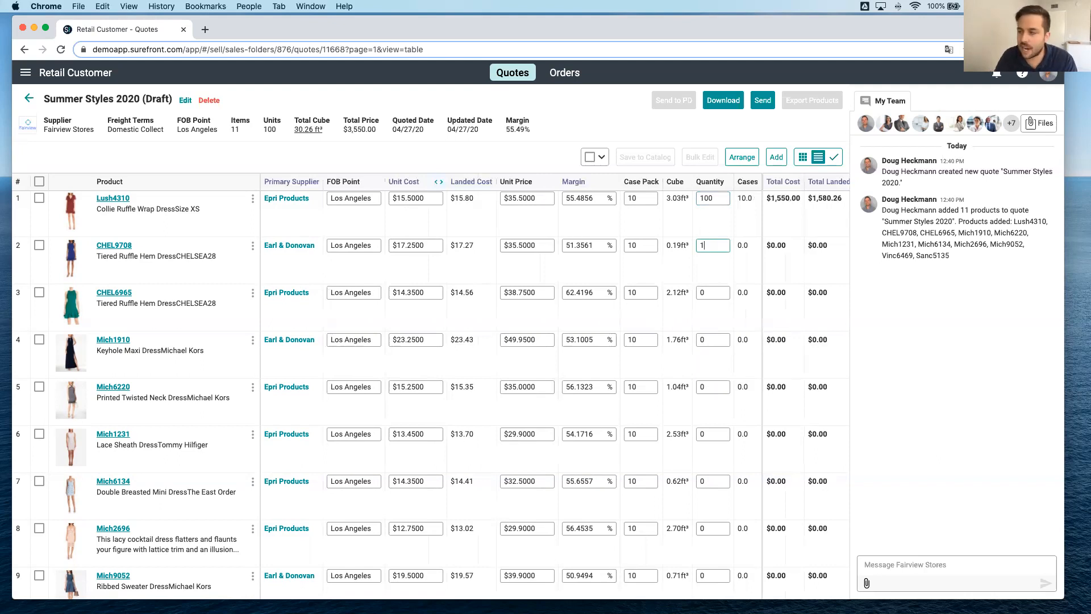
{"action": "left_click", "coordinate": [707, 292]}
{"action": "type", "text": "100"}
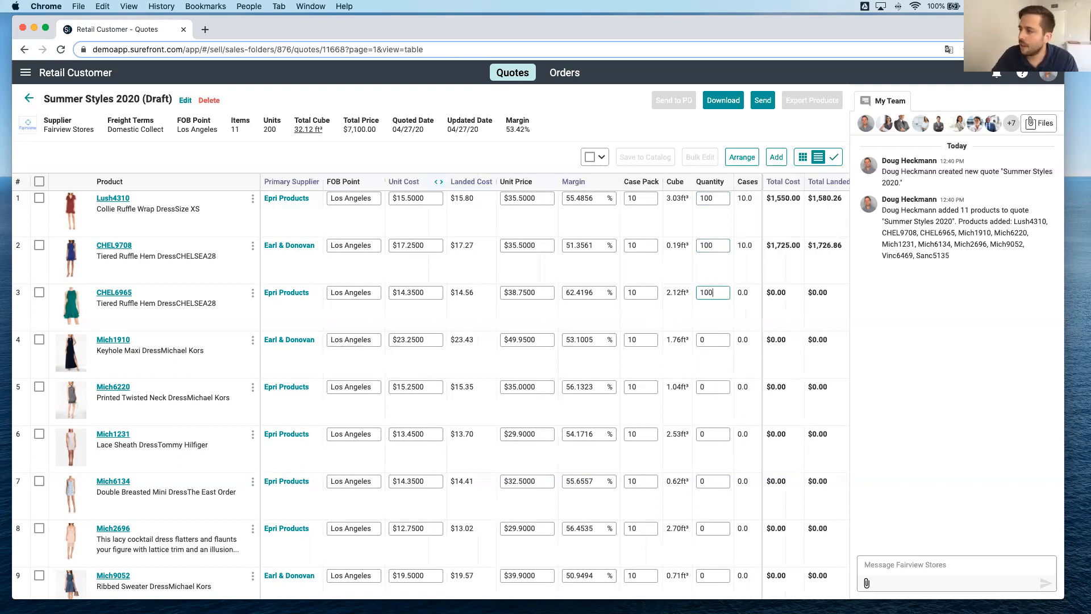
{"action": "left_click", "coordinate": [711, 339]}
{"action": "type", "text": "100"}
{"action": "key", "text": "Tab"}
{"action": "type", "text": "100"}
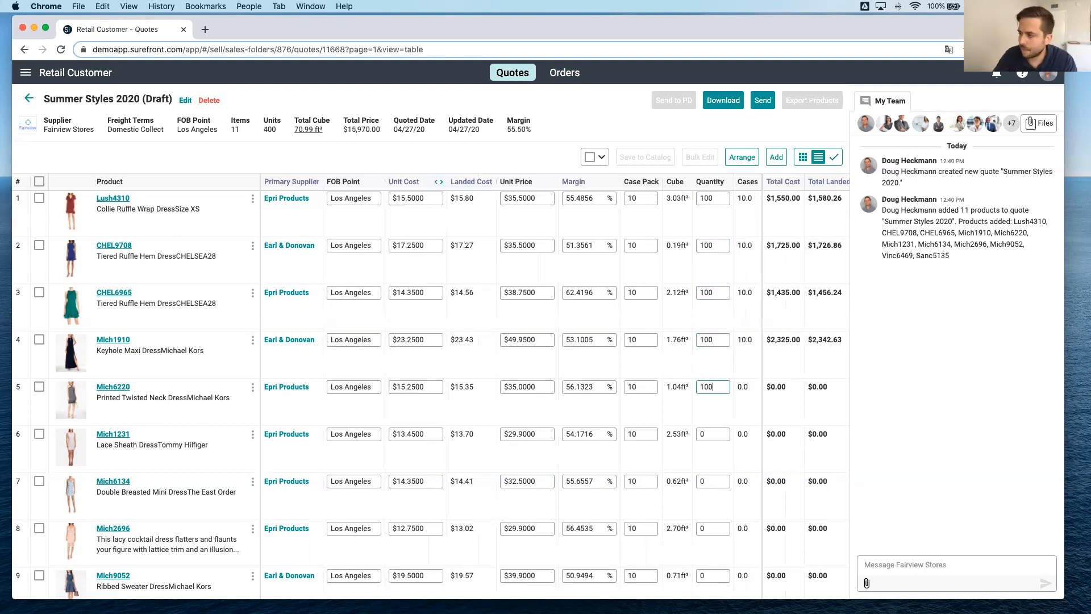
Set the quantity to 100 for products Mich1231, Mich6134, Mich2696, Mich9052, Vinc6469 and Sanc5135.
{"action": "double_click", "coordinate": [709, 432]}
{"action": "type", "text": "100"}
{"action": "double_click", "coordinate": [709, 479]}
{"action": "type", "text": "100"}
{"action": "scroll", "coordinate": [709, 476], "scroll_direction": "down", "scroll_amount": 3}
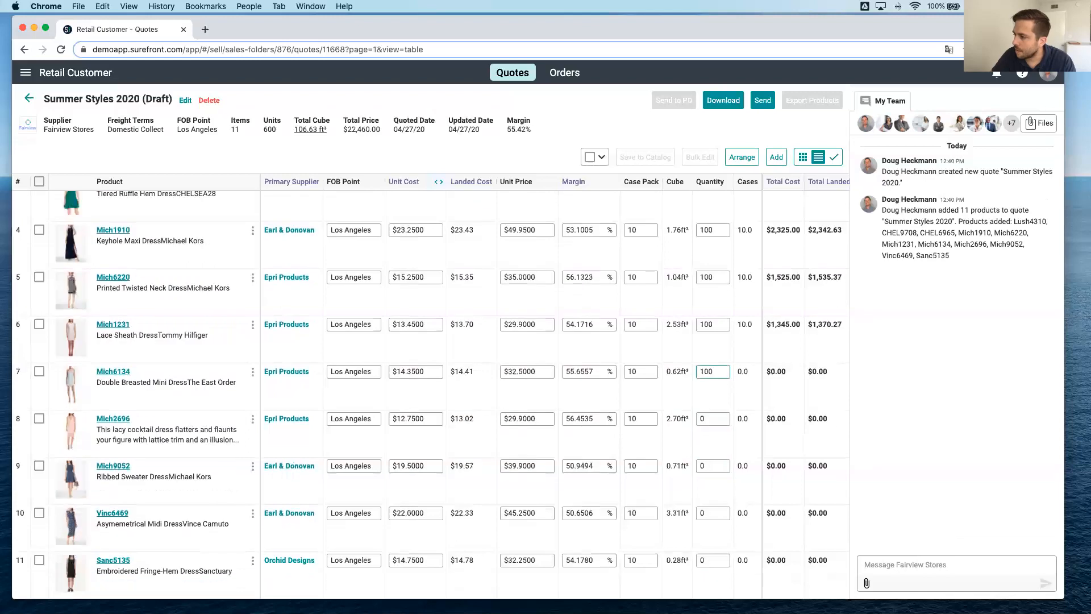
{"action": "double_click", "coordinate": [717, 419]}
{"action": "type", "text": "100"}
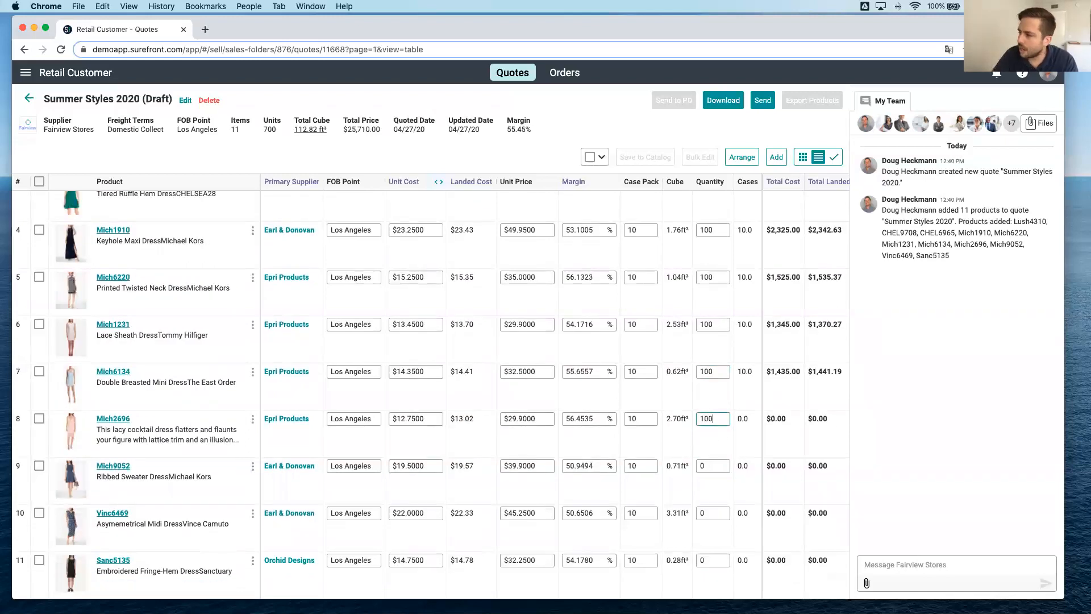
{"action": "double_click", "coordinate": [707, 467]}
{"action": "type", "text": "100"}
{"action": "double_click", "coordinate": [704, 510]}
{"action": "type", "text": "100"}
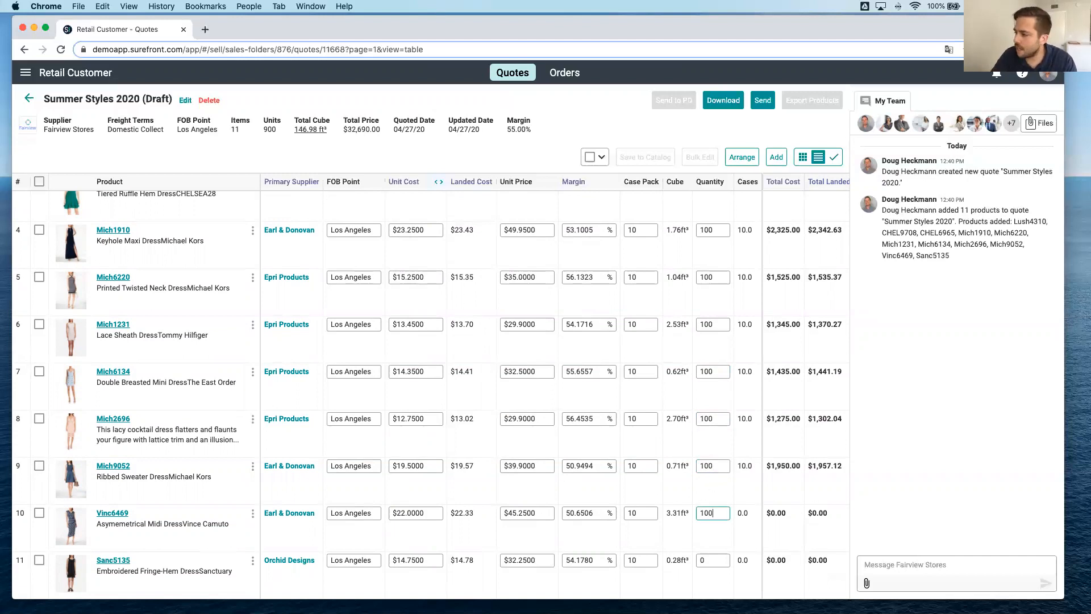
{"action": "double_click", "coordinate": [711, 562]}
{"action": "type", "text": "100"}
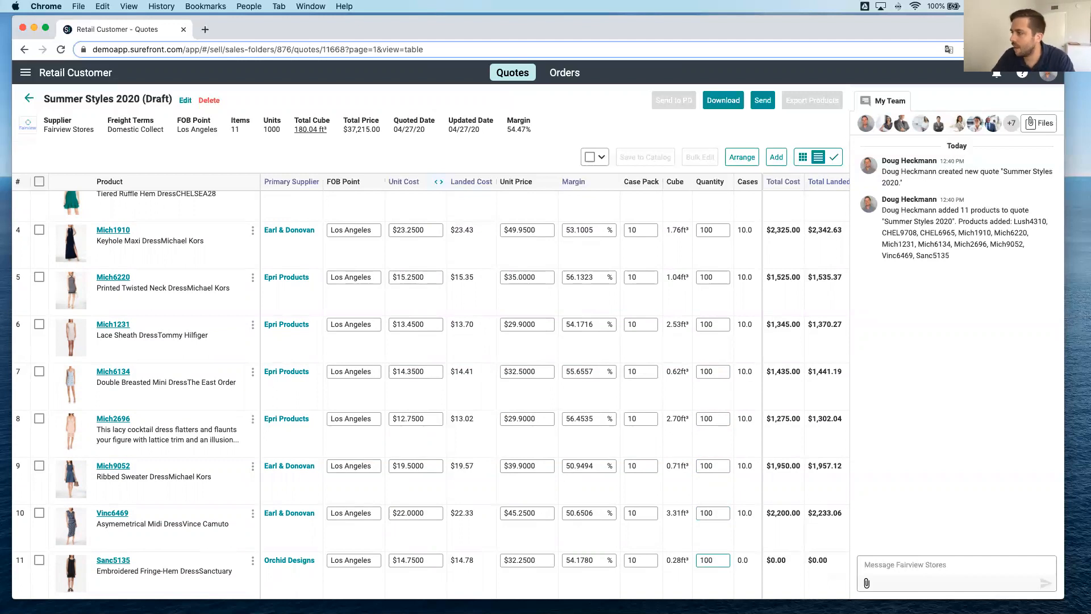
{"action": "left_click", "coordinate": [786, 499]}
Examine the total cost, total landed cost, total price and total cube columns of the quoted products.
{"action": "scroll", "coordinate": [785, 495], "scroll_direction": "right", "scroll_amount": 3}
{"action": "scroll", "coordinate": [785, 491], "scroll_direction": "up", "scroll_amount": 3}
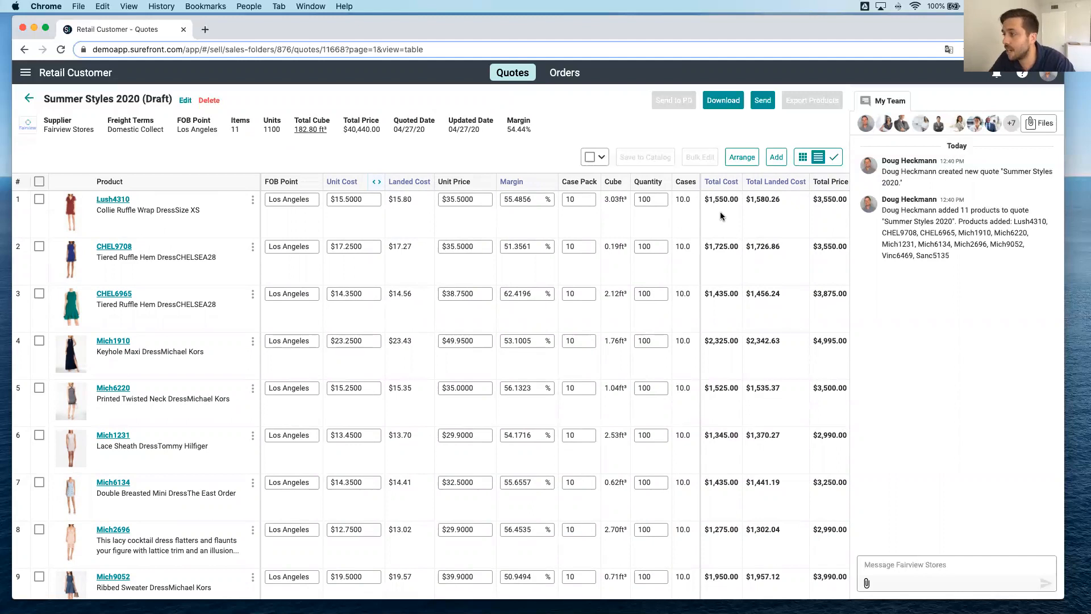
{"action": "scroll", "coordinate": [723, 213], "scroll_direction": "right", "scroll_amount": 2}
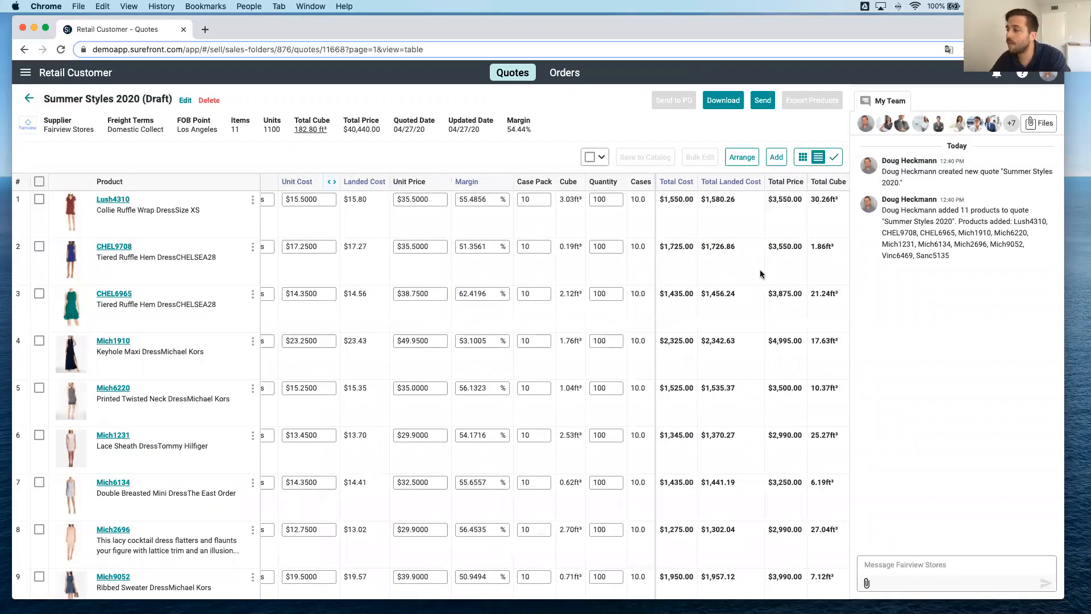
{"action": "scroll", "coordinate": [742, 278], "scroll_direction": "left", "scroll_amount": 2}
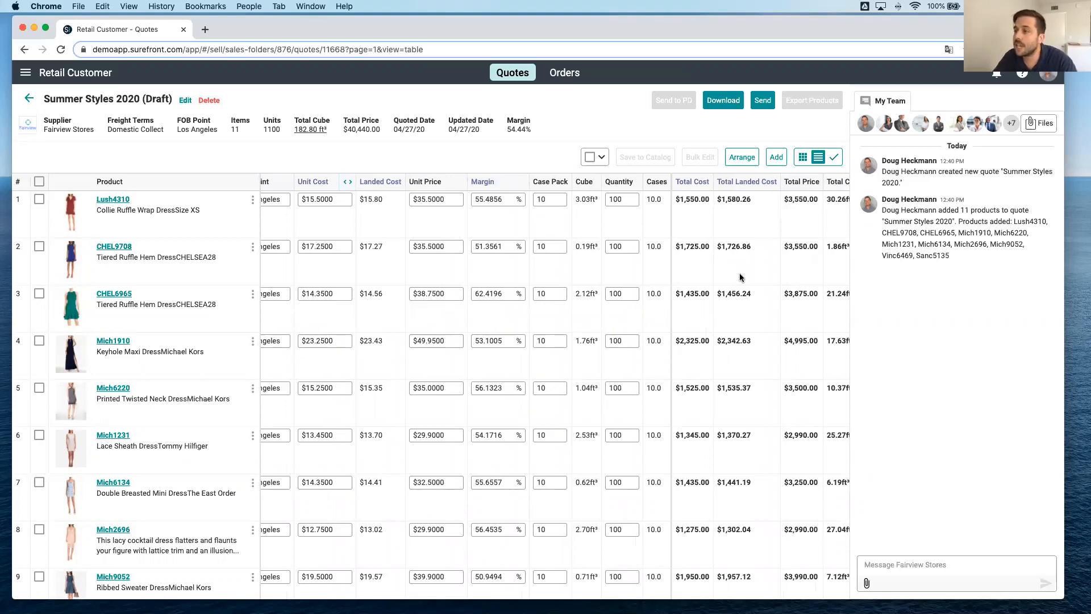
{"action": "scroll", "coordinate": [796, 220], "scroll_direction": "right", "scroll_amount": 2}
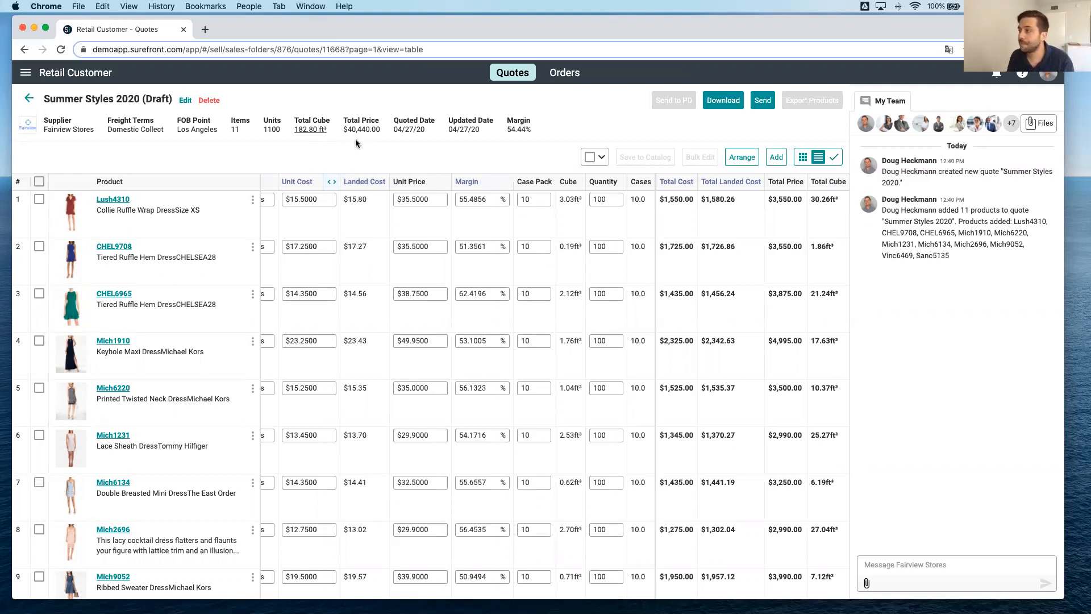
{"action": "scroll", "coordinate": [336, 280], "scroll_direction": "left", "scroll_amount": 5}
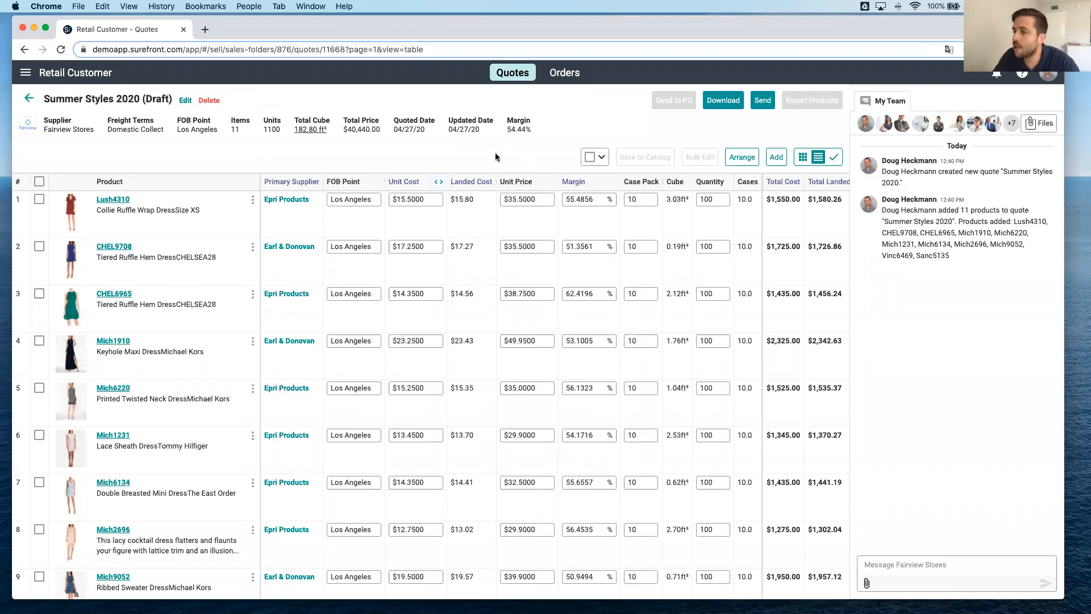
Start sending the Summer Styles 2020 quote and add the customer's email address as recipient.
{"action": "left_click", "coordinate": [764, 102]}
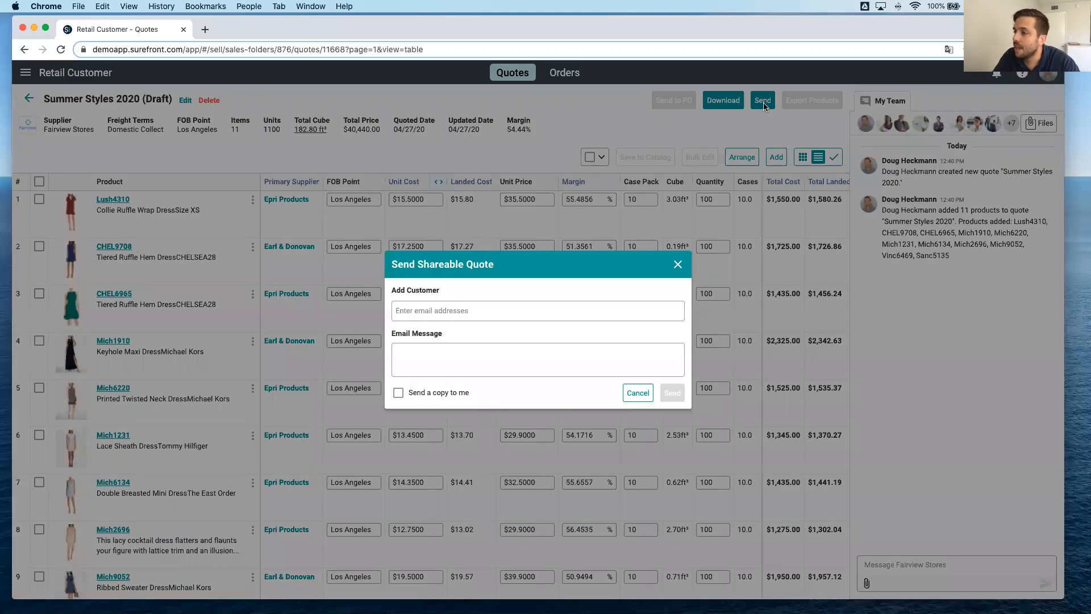
{"action": "left_click", "coordinate": [509, 309]}
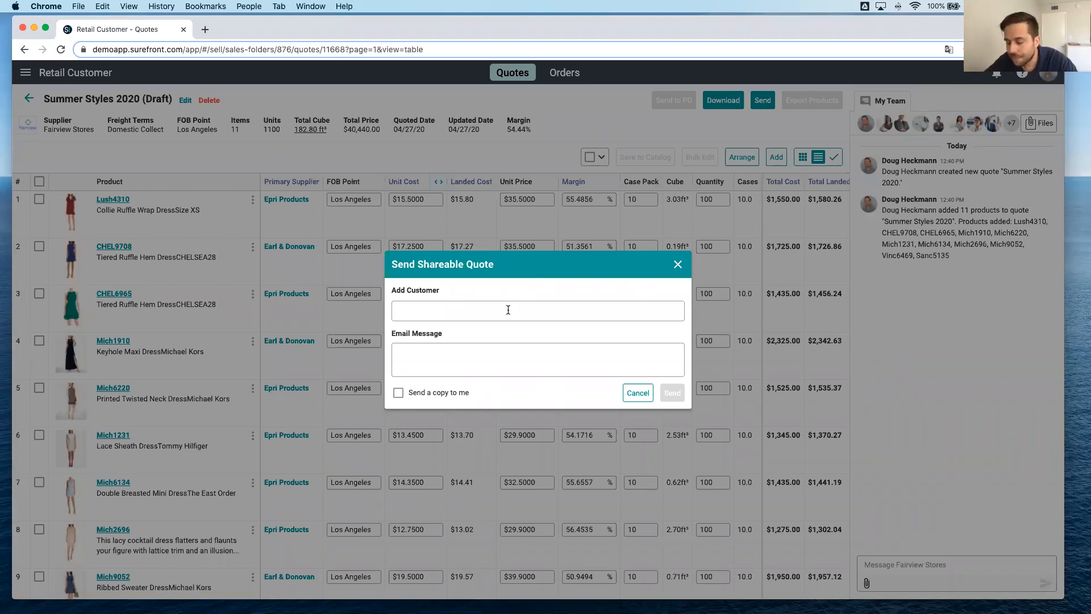
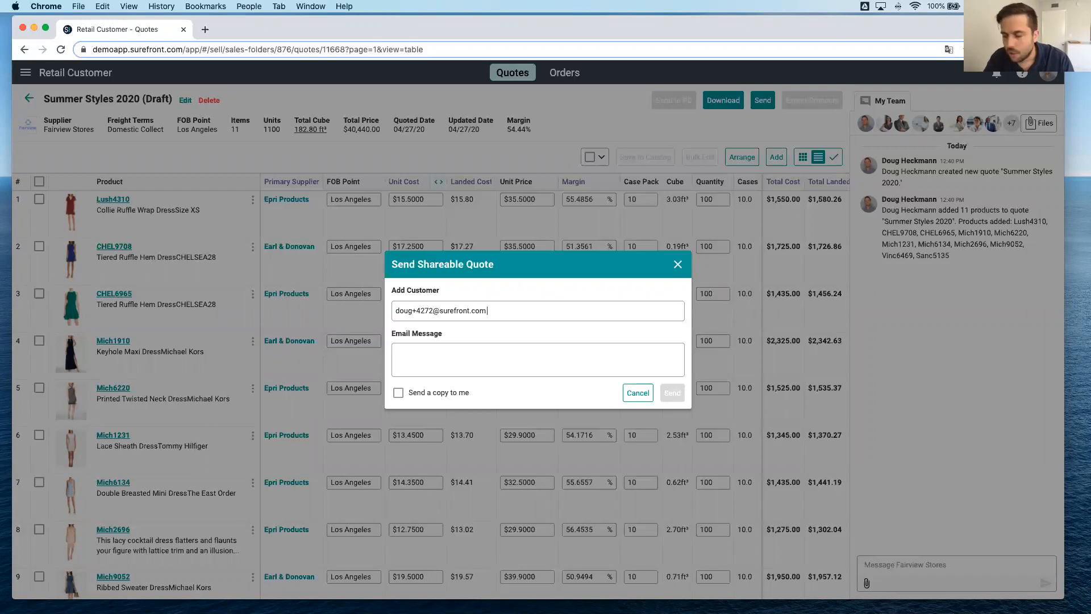
{"action": "key", "text": "Return"}
Enter the email message "Hi please check out these new summer styles, I think they would be great for your customers!" and send the quote.
{"action": "left_click", "coordinate": [527, 366]}
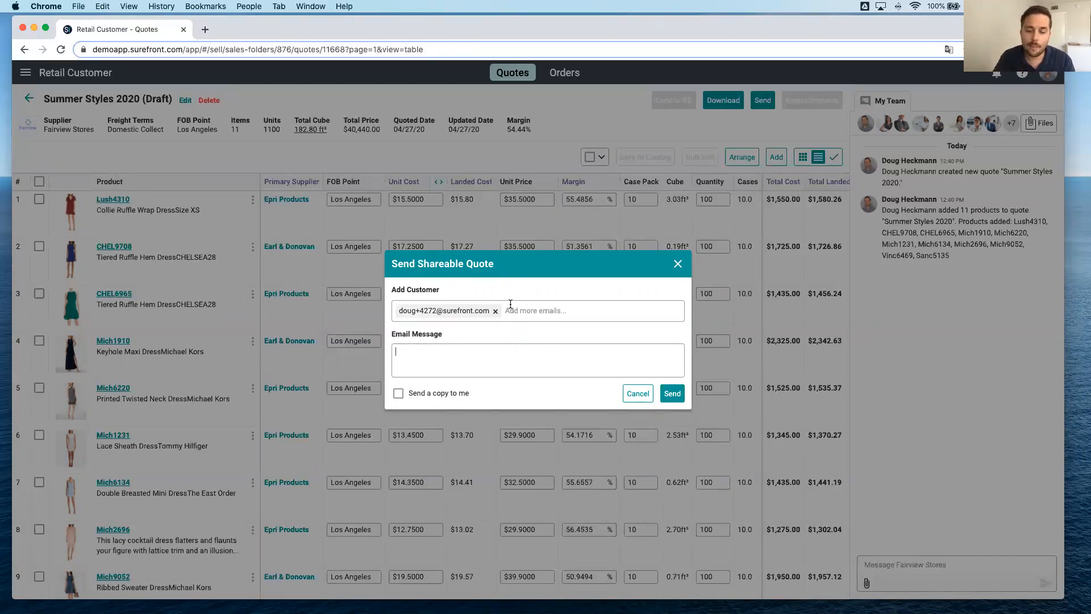
{"action": "type", "text": "Hi please check out these new summer styles, I think they wo"}
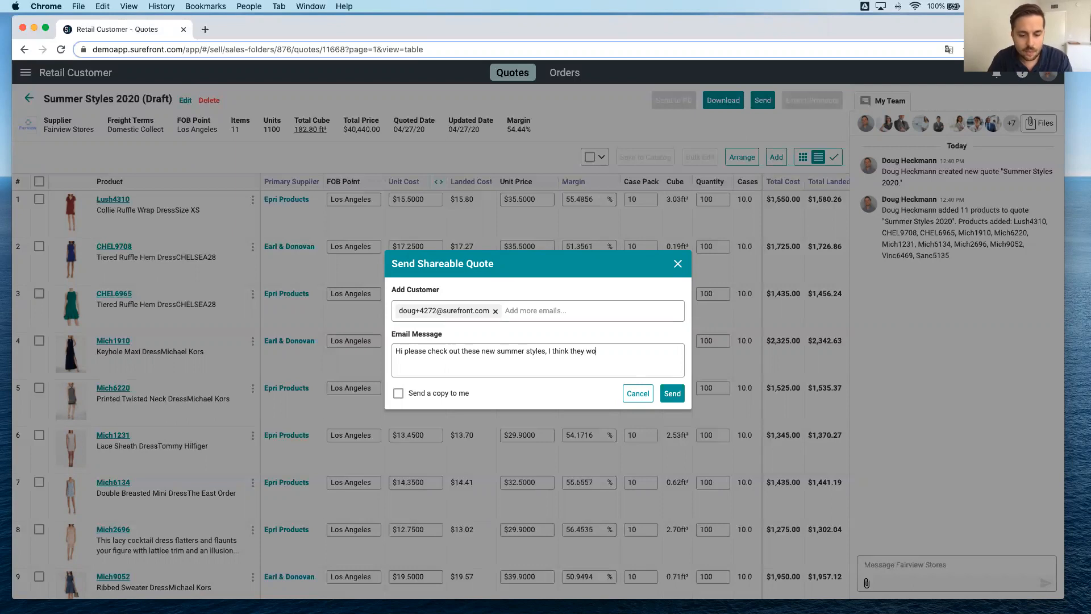
{"action": "type", "text": "uld be great "}
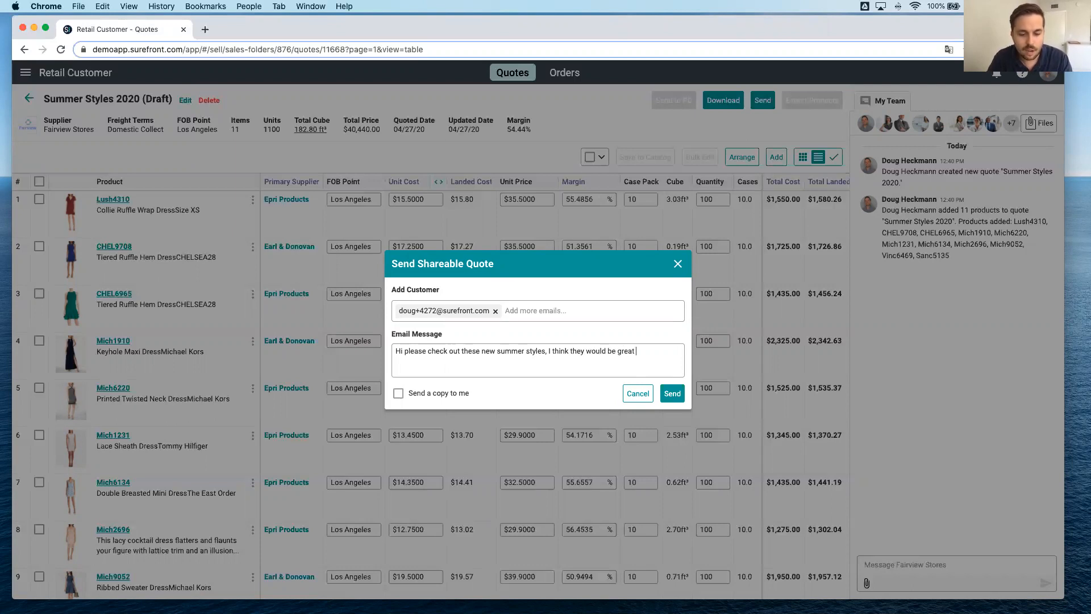
{"action": "type", "text": "for your customers!"}
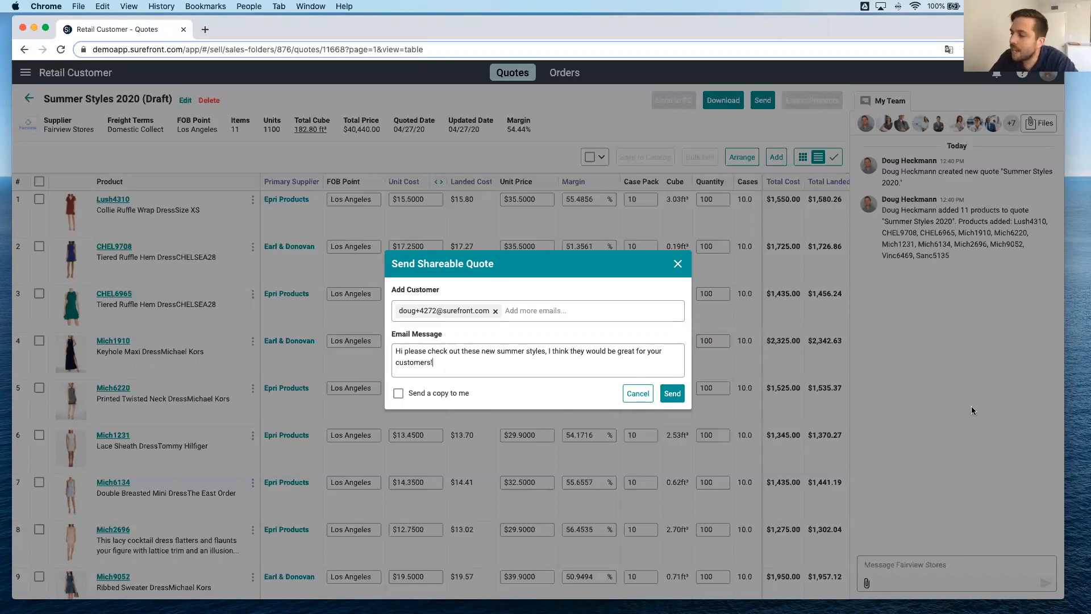
{"action": "left_click", "coordinate": [673, 394]}
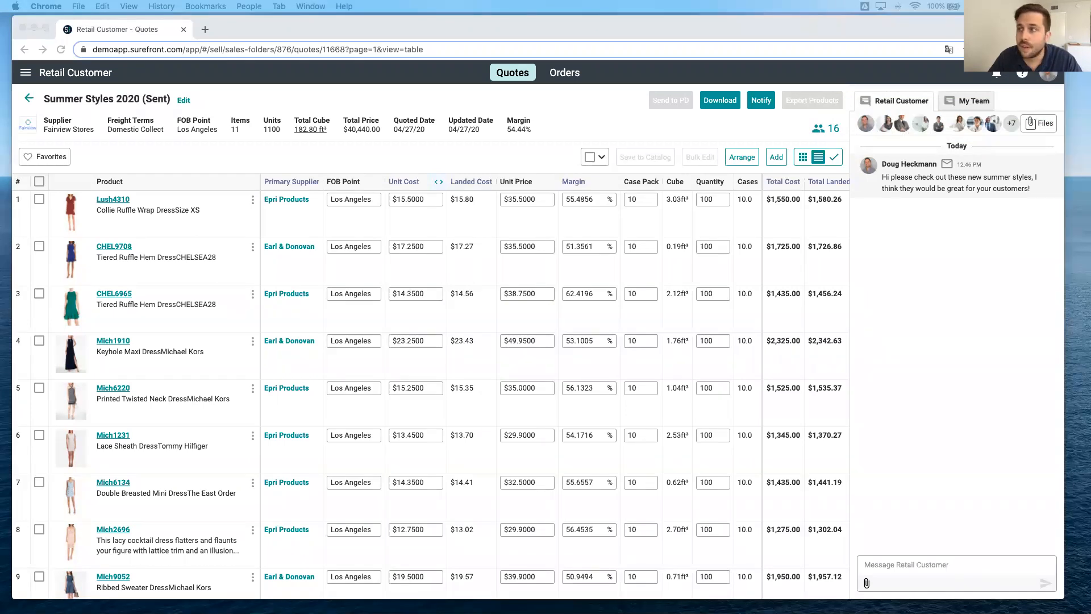
Bring the Gmail quote email into the browser window as a tab and check its sender and recipient details.
{"action": "left_click_drag", "start_coordinate": [333, 72], "coordinate": [341, 26]}
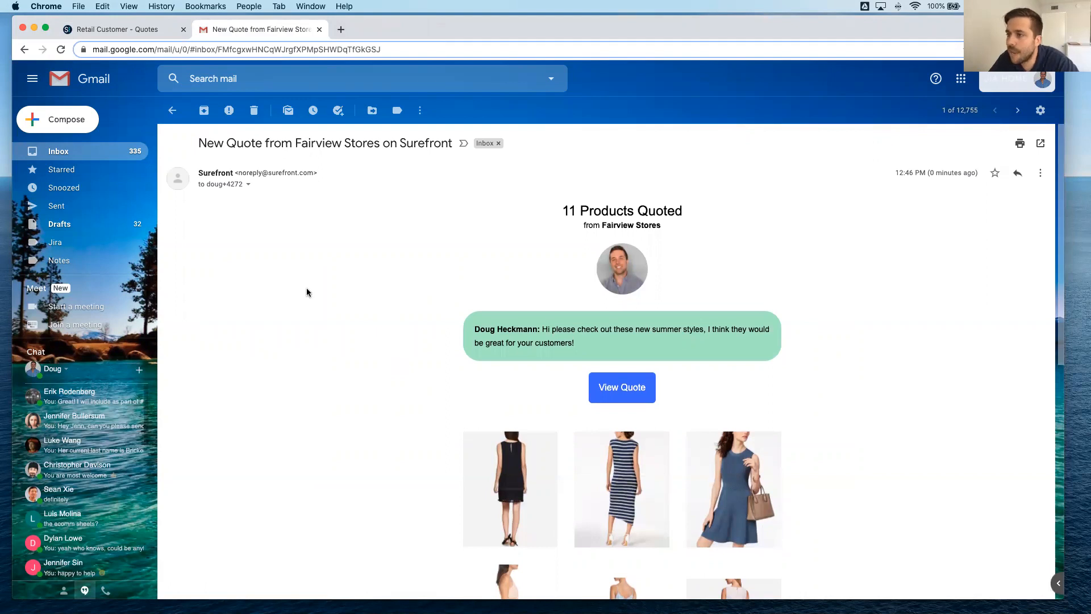
{"action": "left_click", "coordinate": [249, 184]}
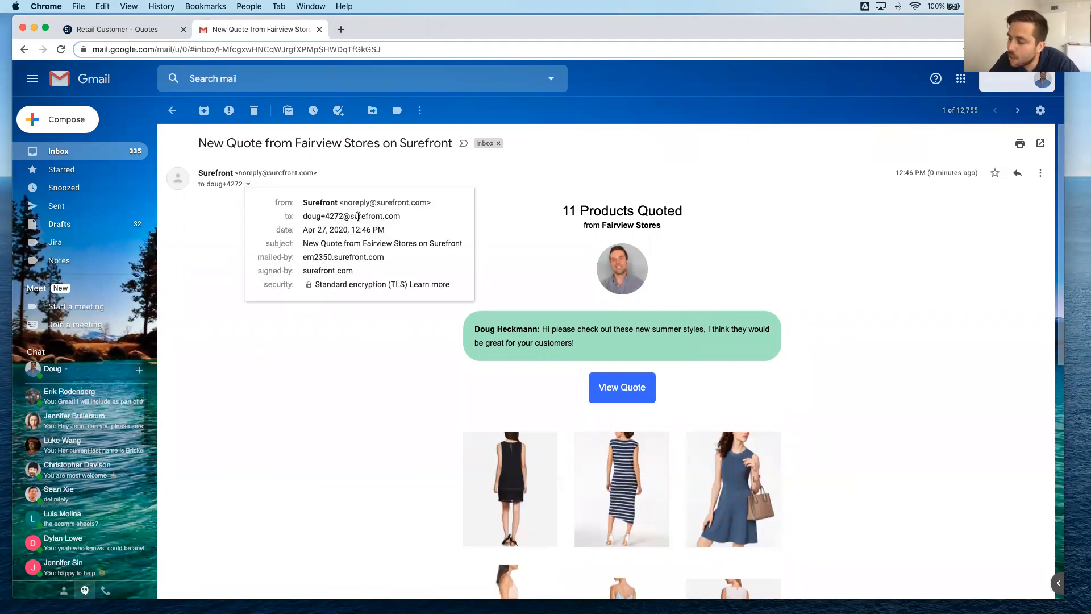
{"action": "left_click", "coordinate": [550, 213]}
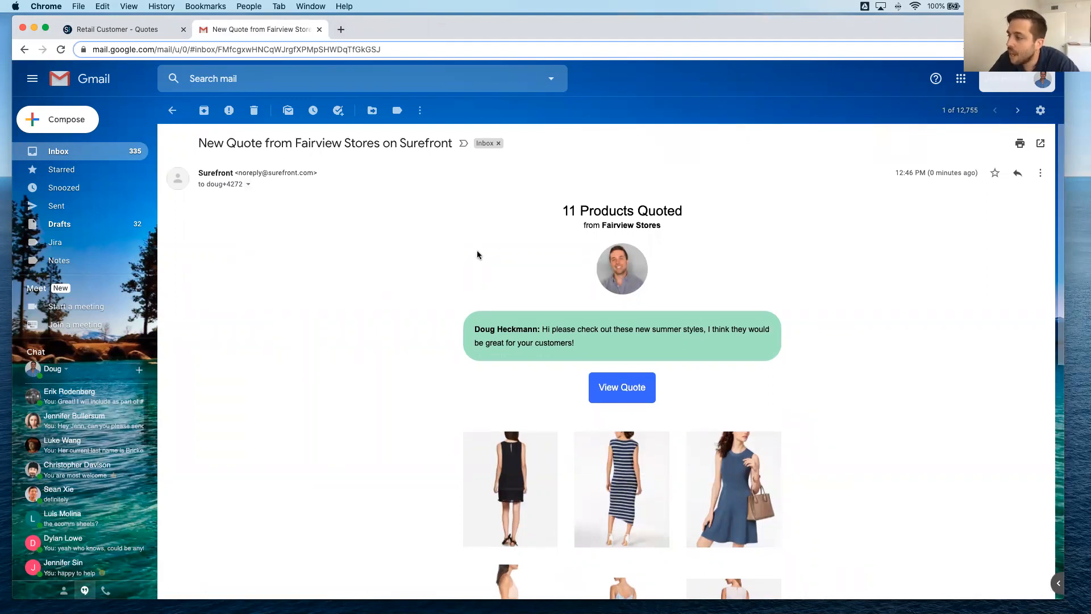
Look through the email's message and product images, and open its linked quote in an incognito window.
{"action": "scroll", "coordinate": [478, 253], "scroll_direction": "down", "scroll_amount": 5}
{"action": "scroll", "coordinate": [477, 254], "scroll_direction": "up", "scroll_amount": 4}
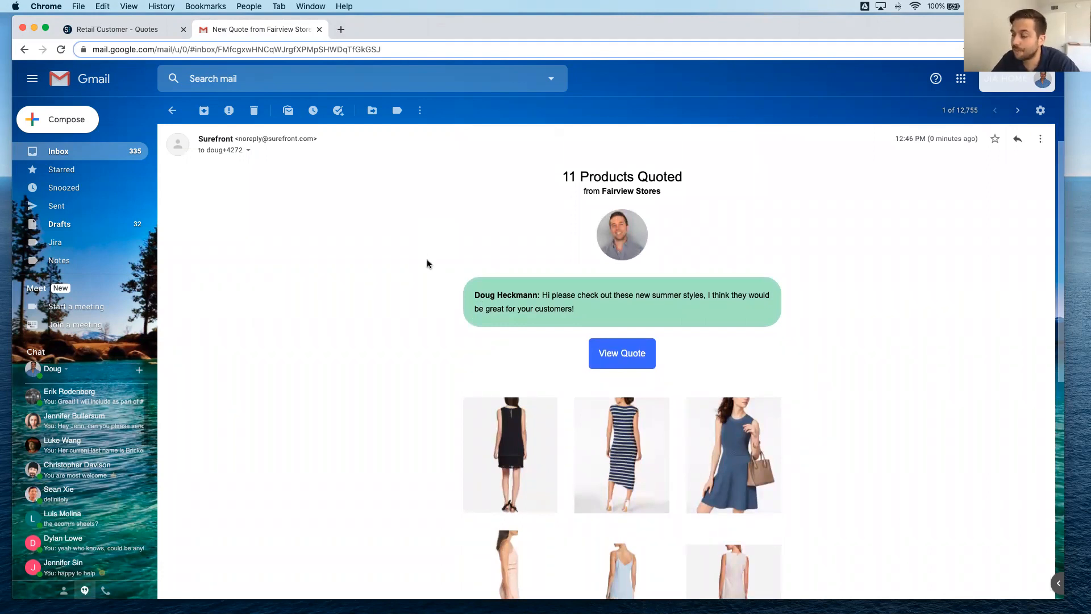
{"action": "scroll", "coordinate": [428, 263], "scroll_direction": "down", "scroll_amount": 2}
{"action": "scroll", "coordinate": [427, 264], "scroll_direction": "down", "scroll_amount": 1}
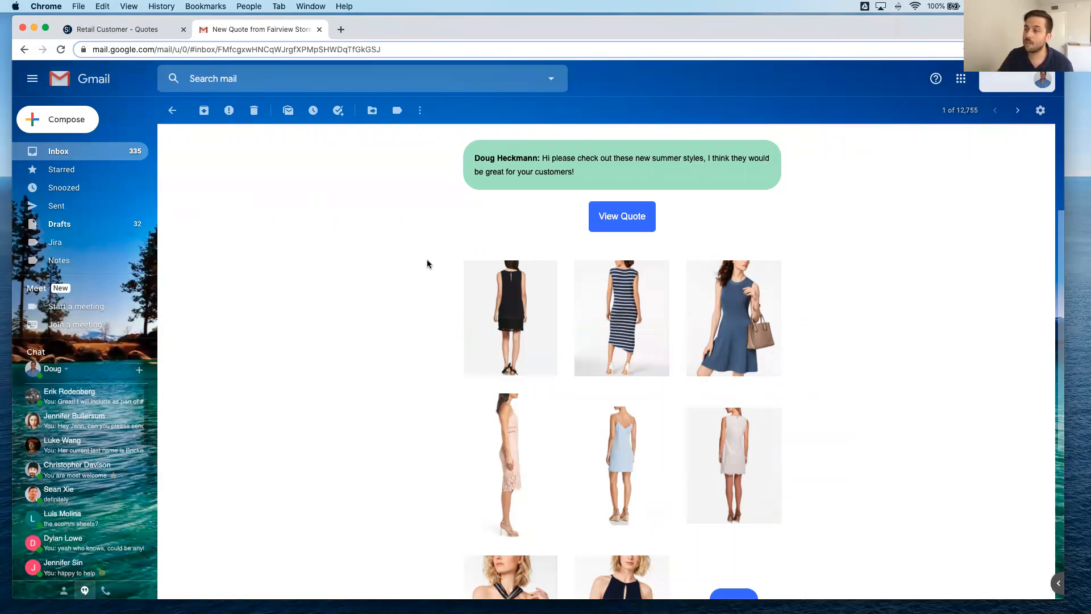
{"action": "scroll", "coordinate": [428, 264], "scroll_direction": "down", "scroll_amount": 2}
{"action": "scroll", "coordinate": [427, 264], "scroll_direction": "up", "scroll_amount": 2}
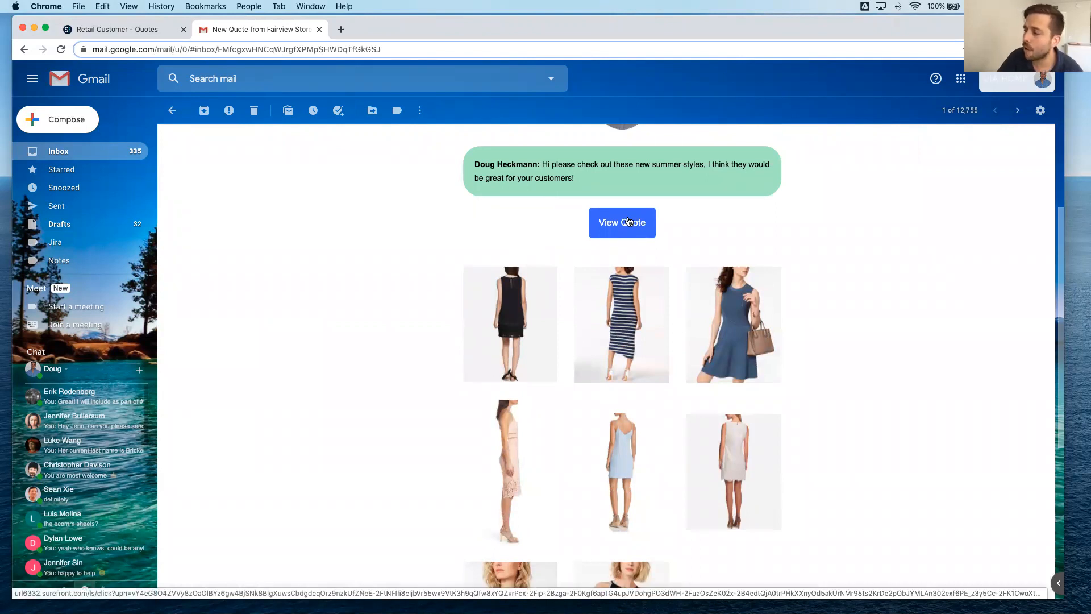
{"action": "scroll", "coordinate": [629, 221], "scroll_direction": "down", "scroll_amount": 1}
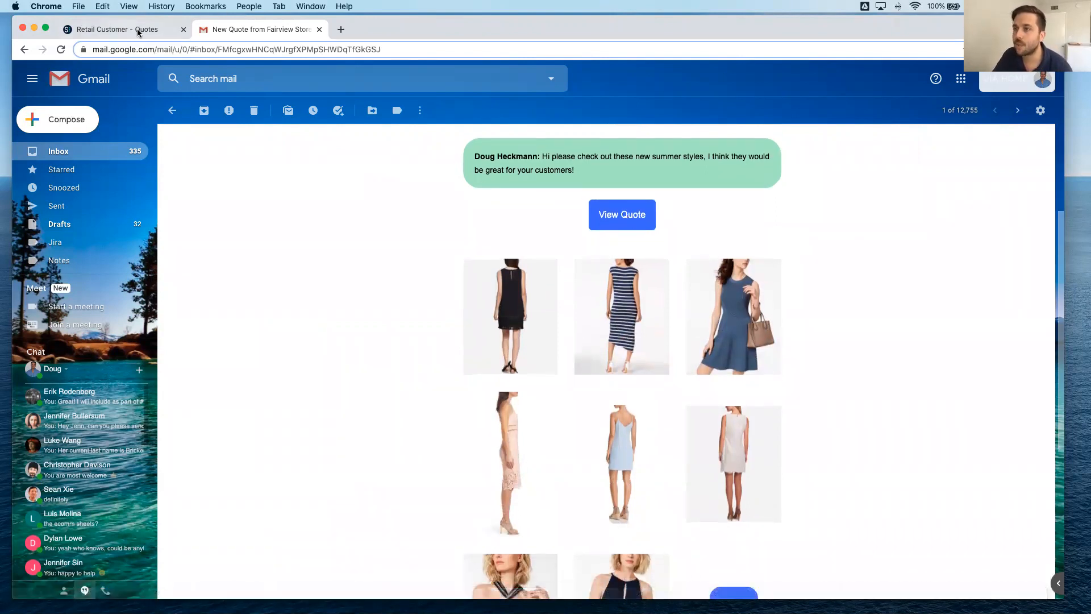
{"action": "right_click", "coordinate": [617, 216]}
{"action": "left_click", "coordinate": [632, 270]}
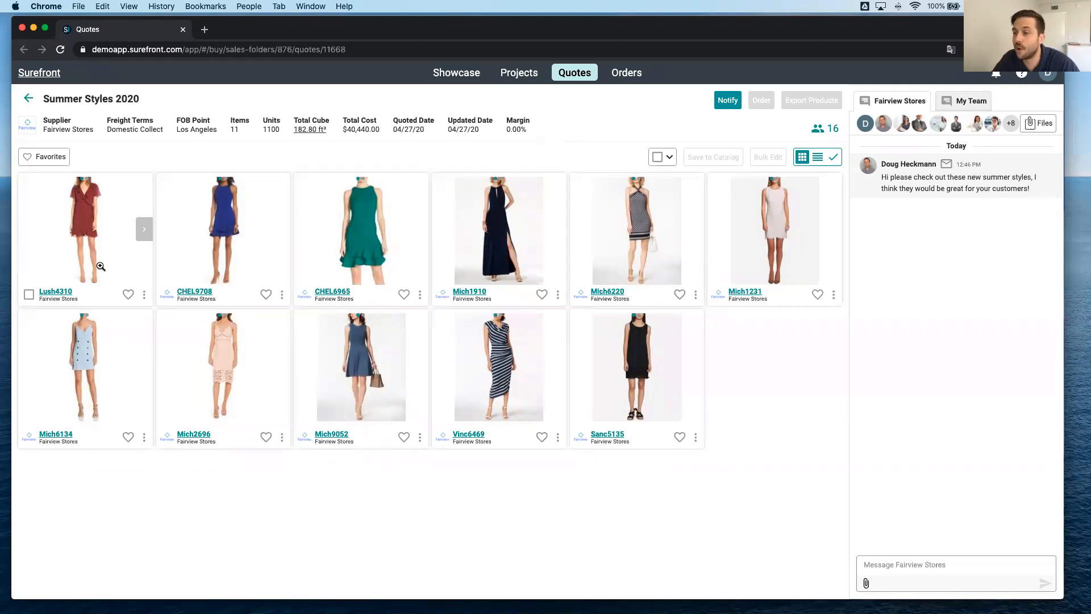
Mark products Lush4310, CHEL6965 and Mich6220 as favorites in the buyer's view of the quote.
{"action": "left_click", "coordinate": [127, 295]}
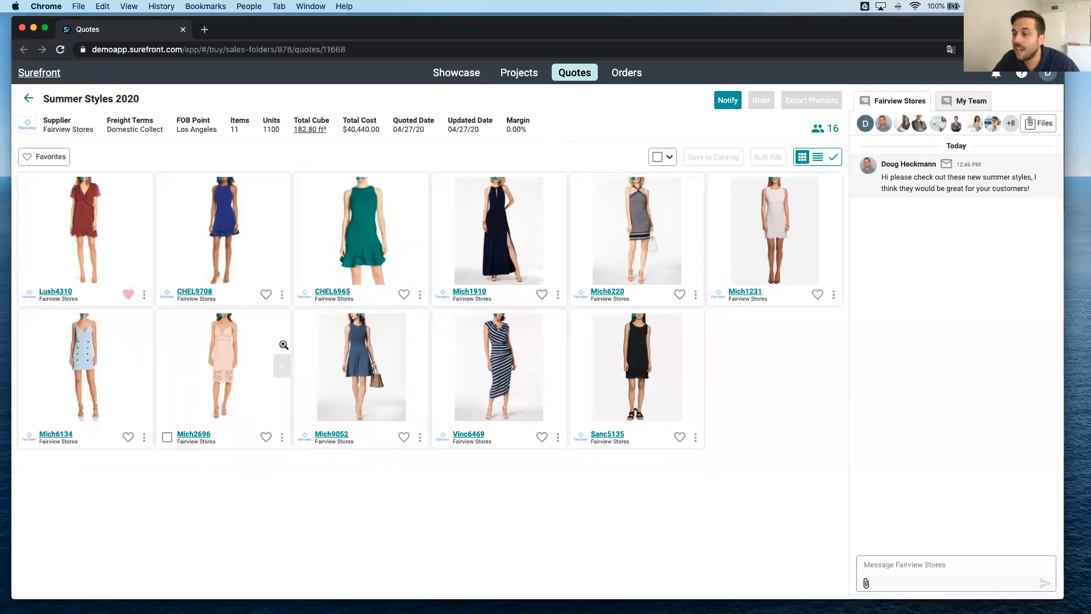
{"action": "left_click", "coordinate": [404, 294]}
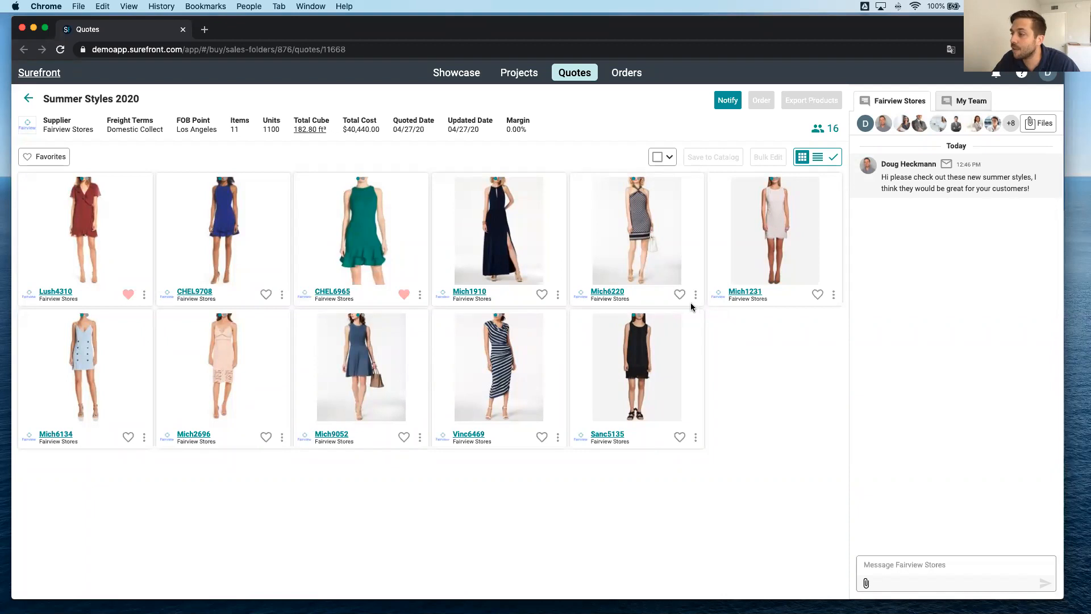
{"action": "left_click", "coordinate": [676, 295]}
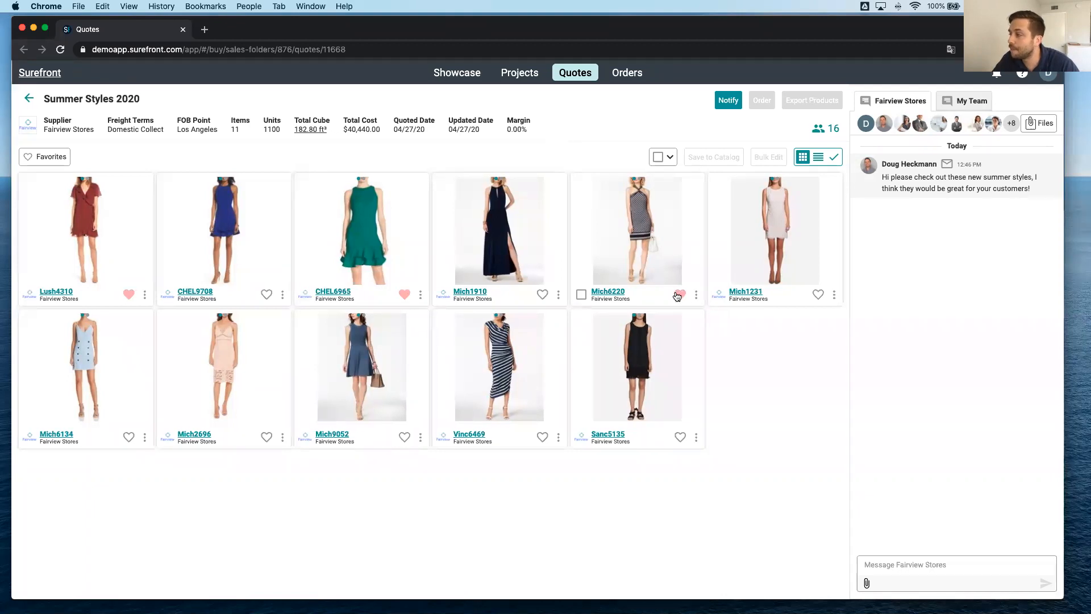
Send Fairview Stores the chat message "Hey do you have anymore sleeveless dresses?".
{"action": "left_click", "coordinate": [941, 561]}
{"action": "type", "text": "Hey do you have "}
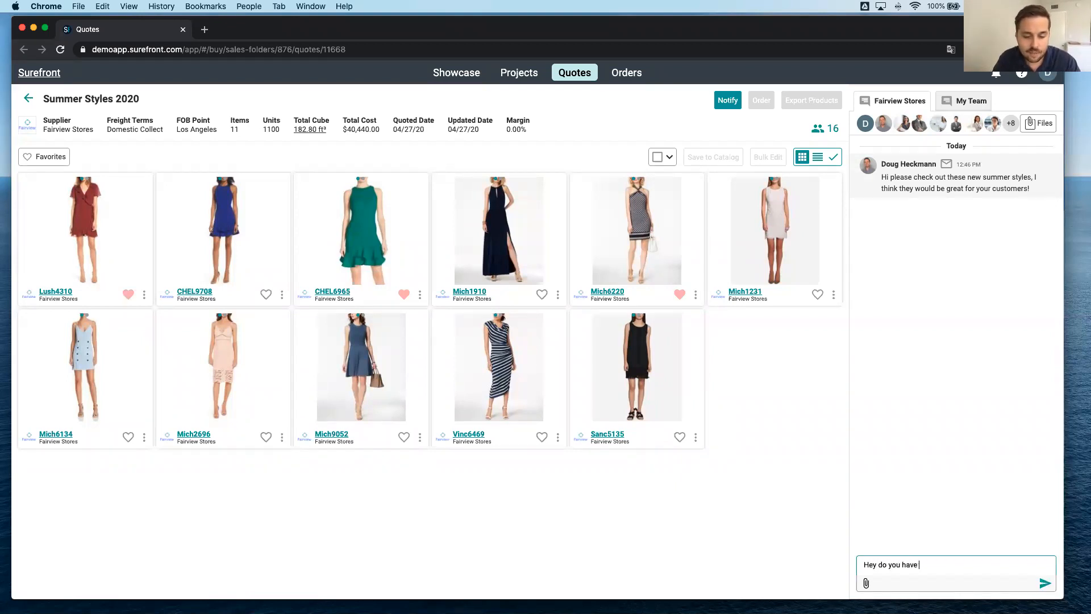
{"action": "type", "text": "anymore sle"}
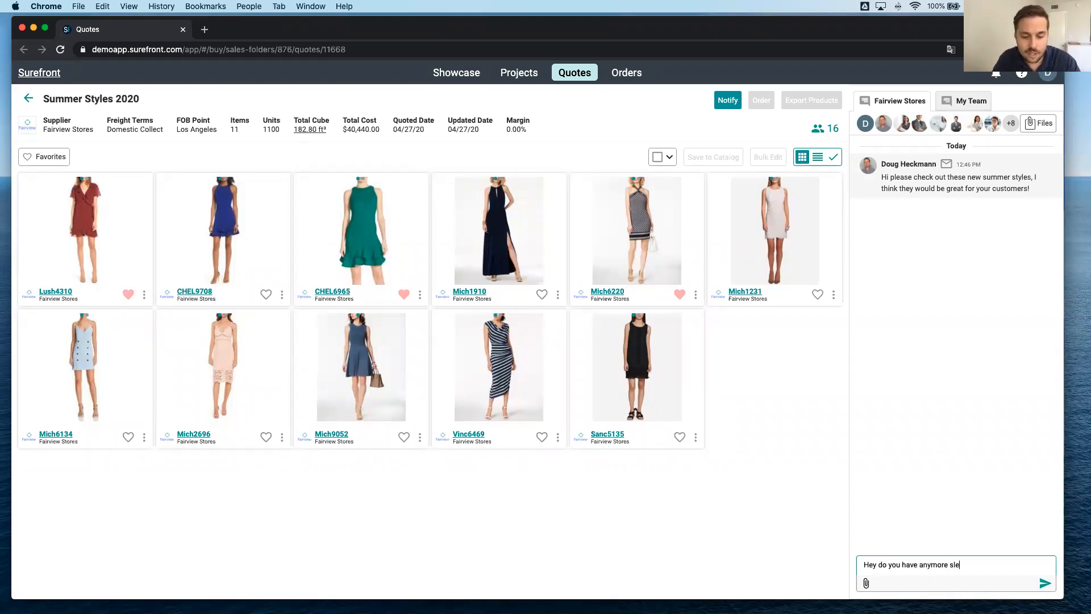
{"action": "type", "text": "eveless"}
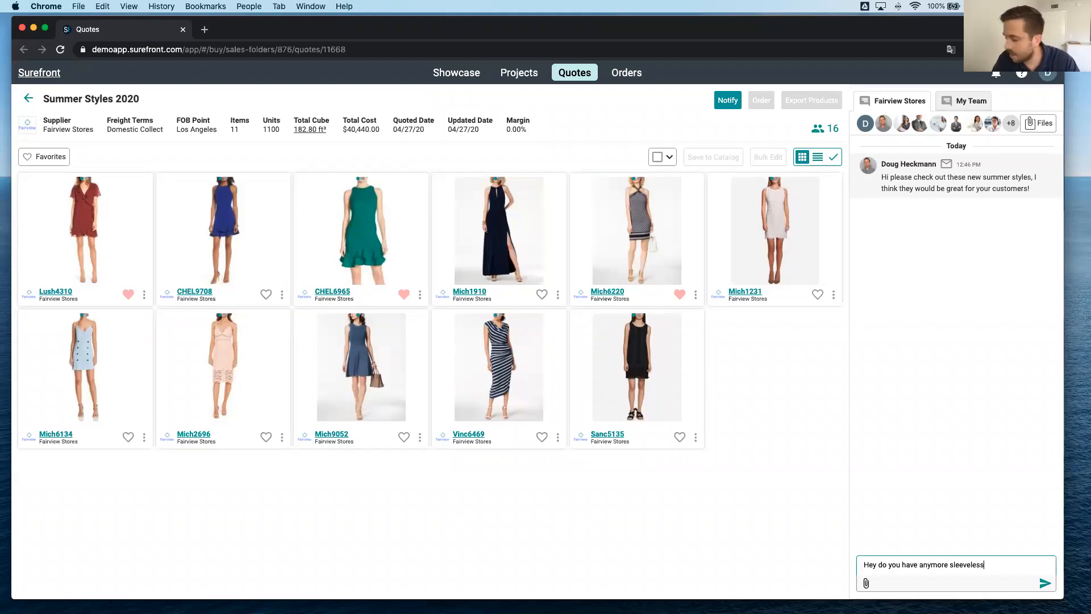
{"action": "type", "text": " dresses?"}
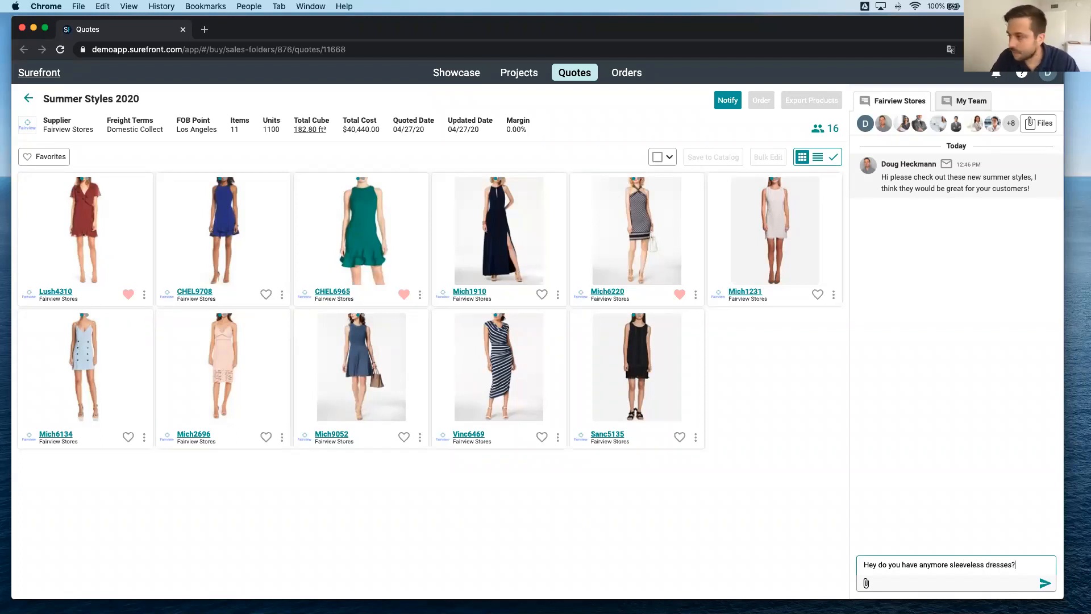
{"action": "key", "text": "Return"}
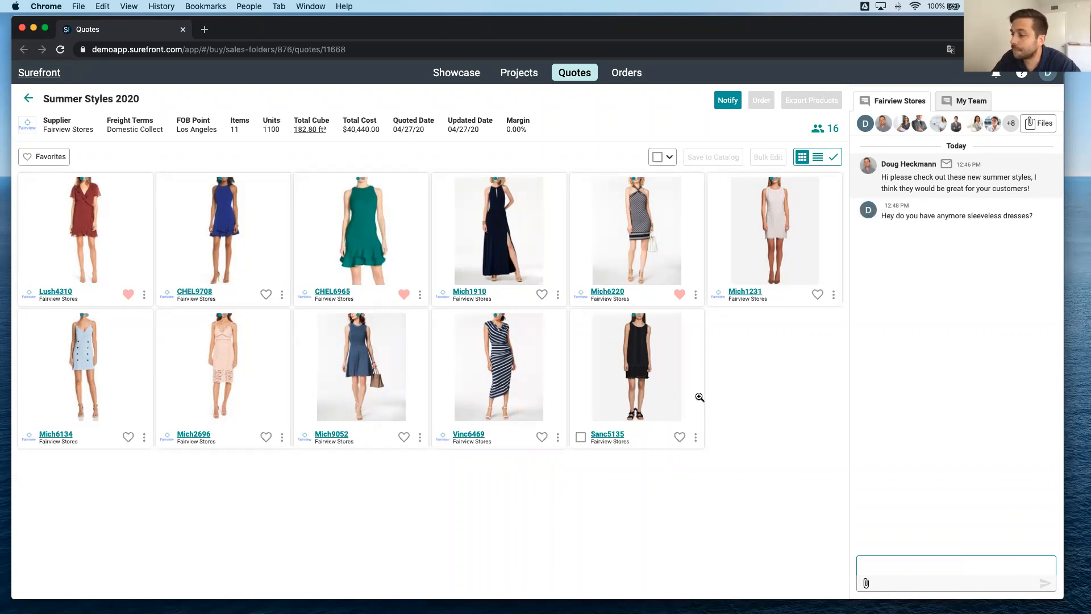
Show the buyer's quote as a table and set the unit price of product Lush4310 to $89.99.
{"action": "left_click", "coordinate": [818, 158]}
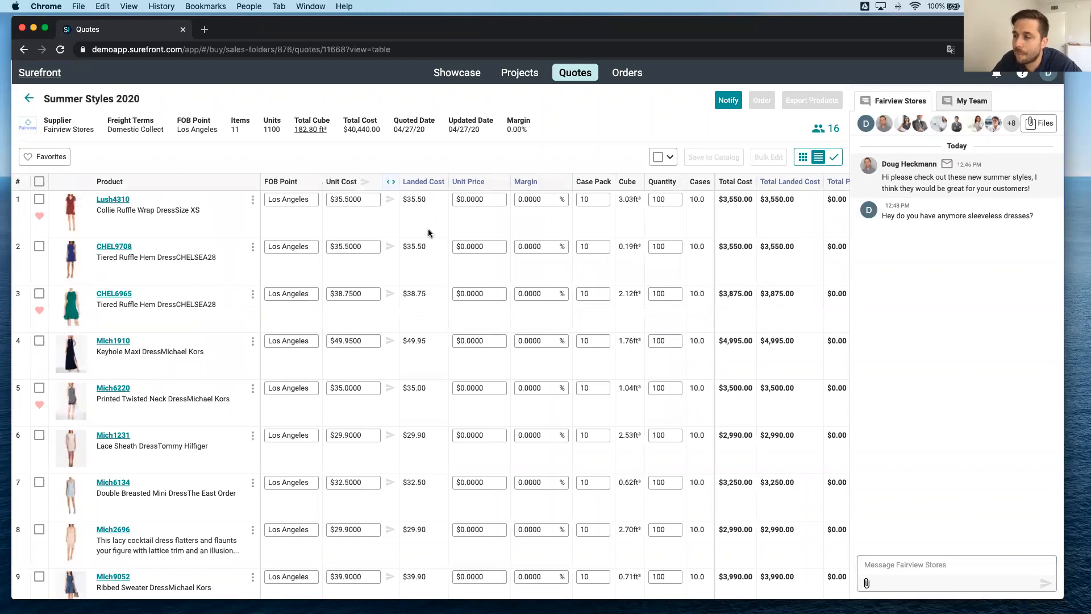
{"action": "mouse_move", "coordinate": [474, 186]}
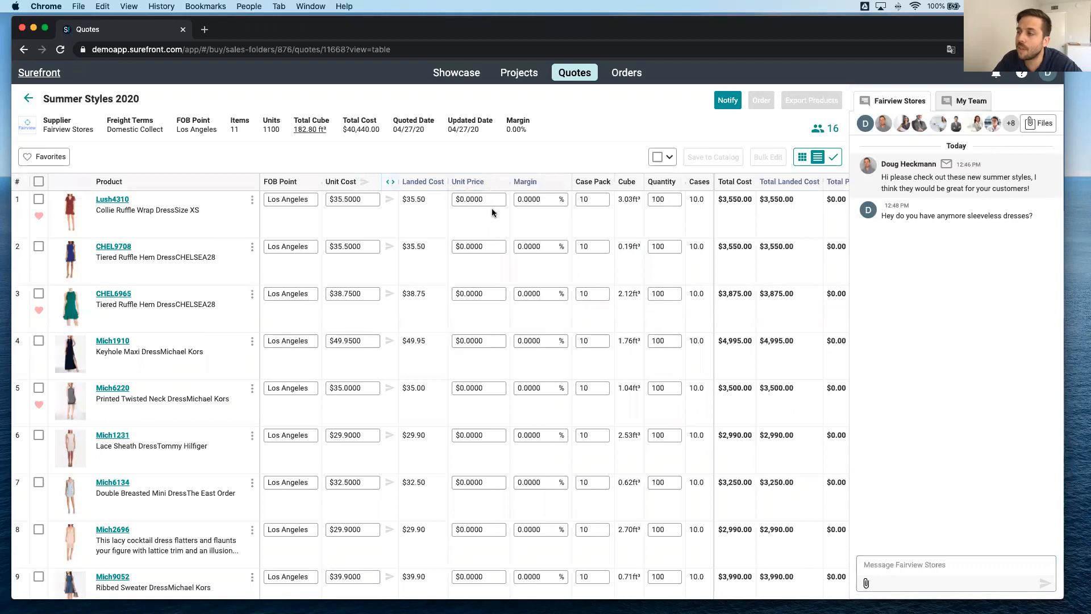
{"action": "left_click", "coordinate": [491, 200]}
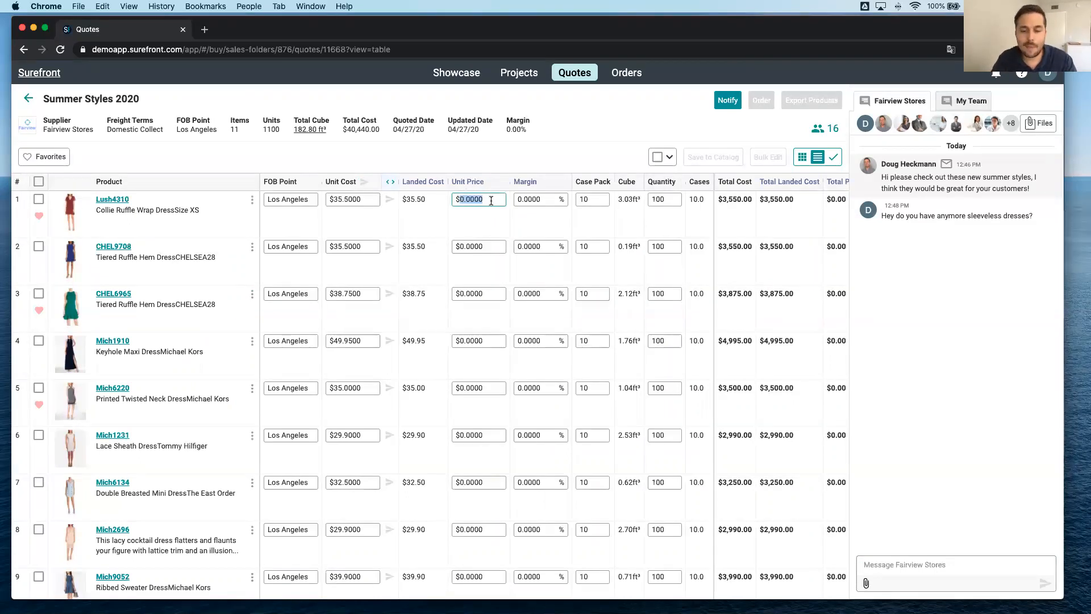
{"action": "type", "text": "89.9"}
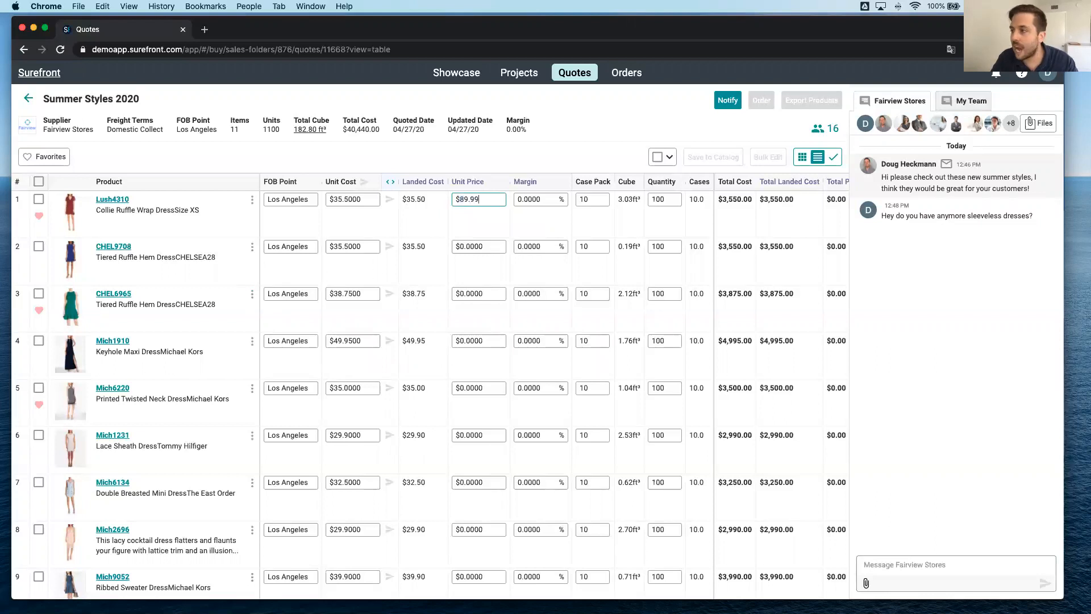
{"action": "type", "text": "9"}
{"action": "left_click", "coordinate": [483, 233]}
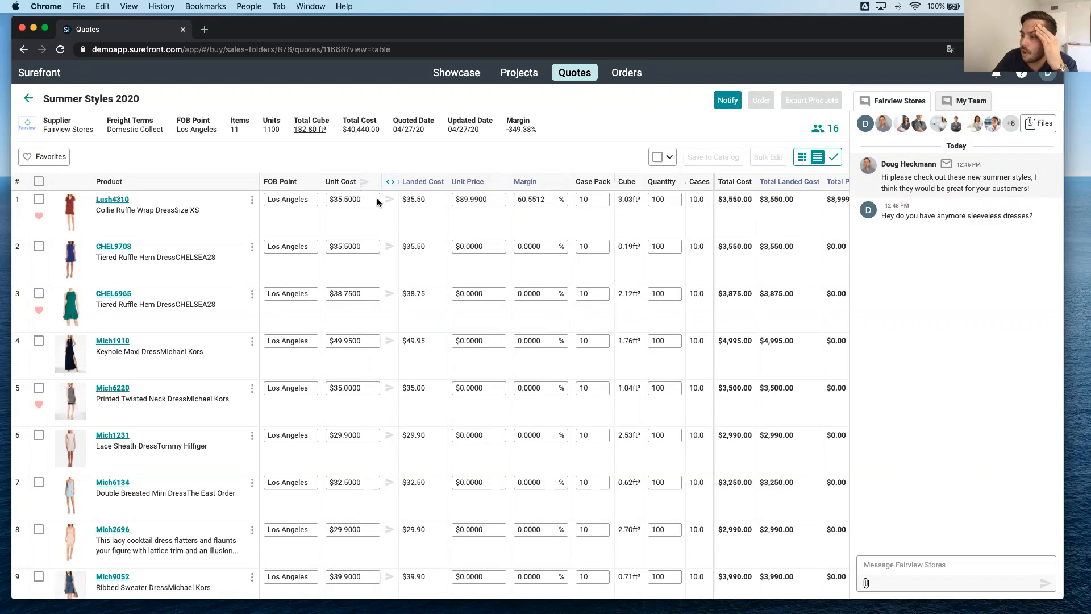
Set product CHEL9708's unit price to $59.99 and its unit cost to $27.50.
{"action": "left_click", "coordinate": [470, 247]}
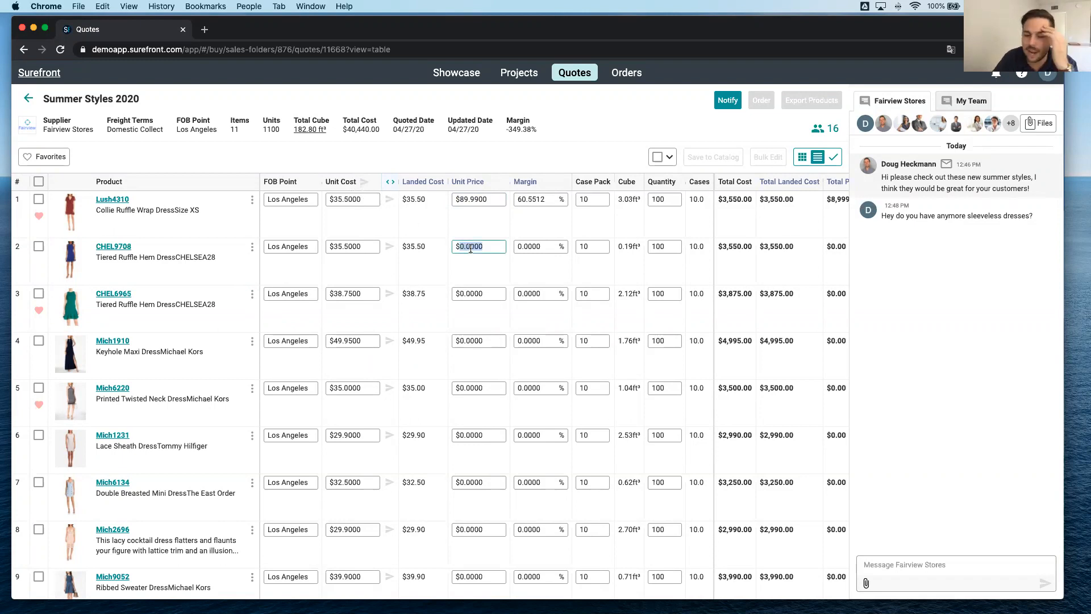
{"action": "type", "text": "59.99"}
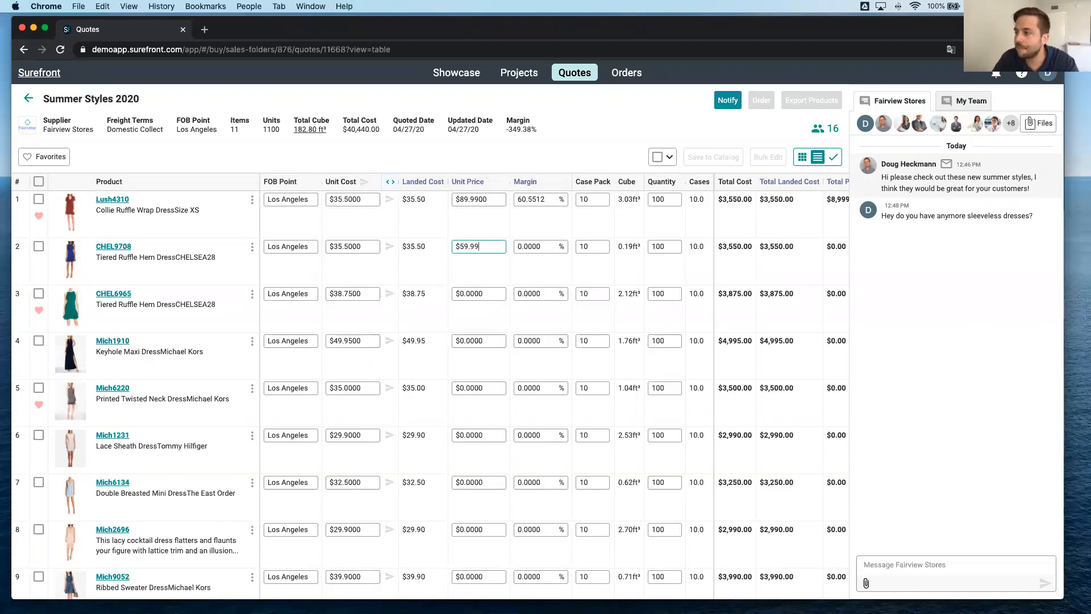
{"action": "left_click", "coordinate": [504, 226]}
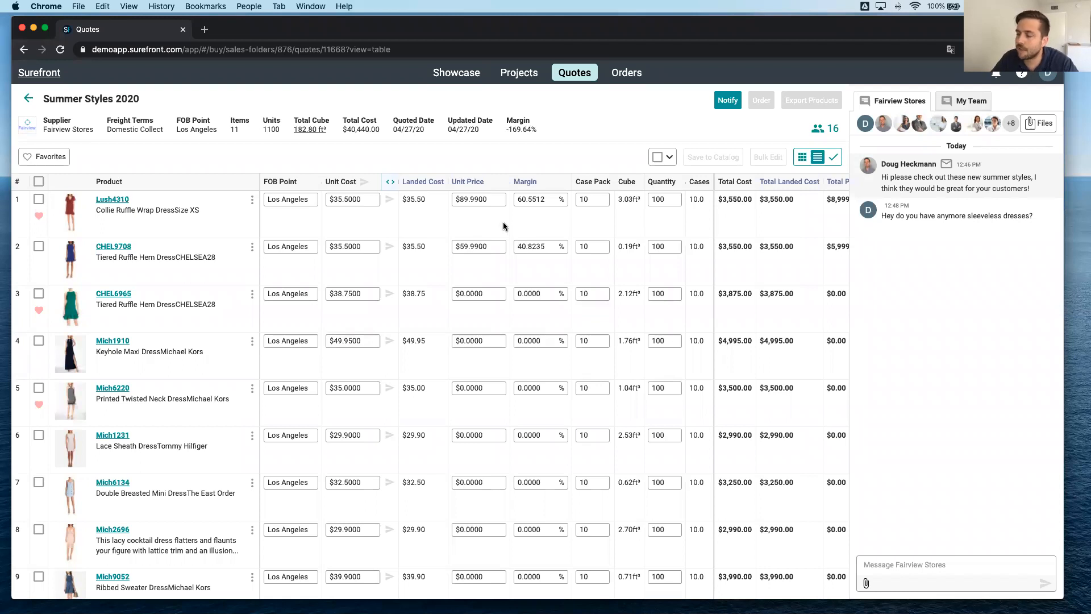
{"action": "left_click", "coordinate": [358, 243]}
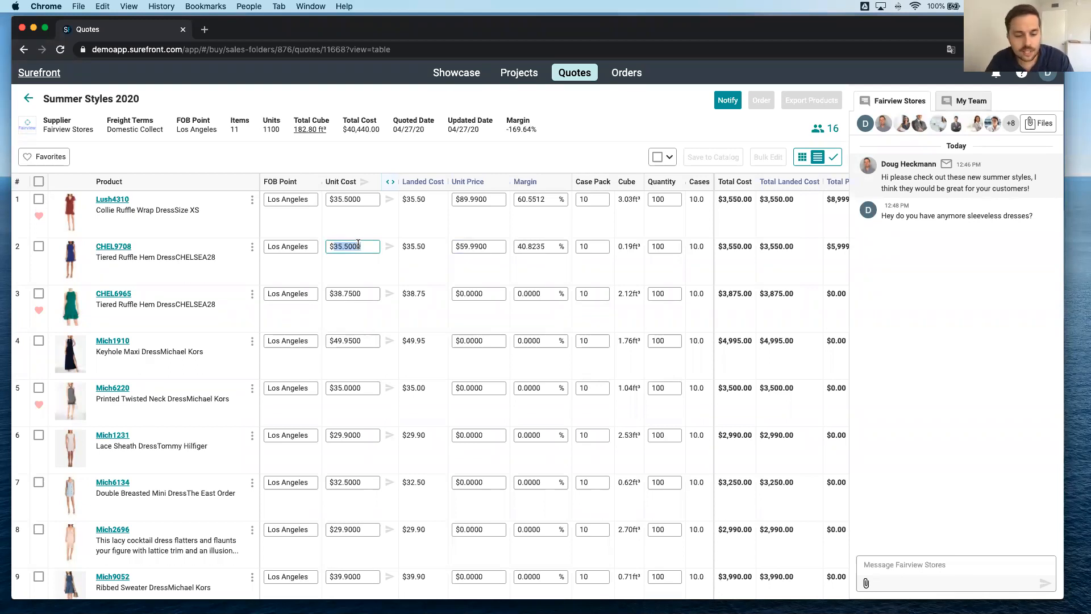
{"action": "type", "text": "27.50"}
{"action": "left_click", "coordinate": [427, 288]}
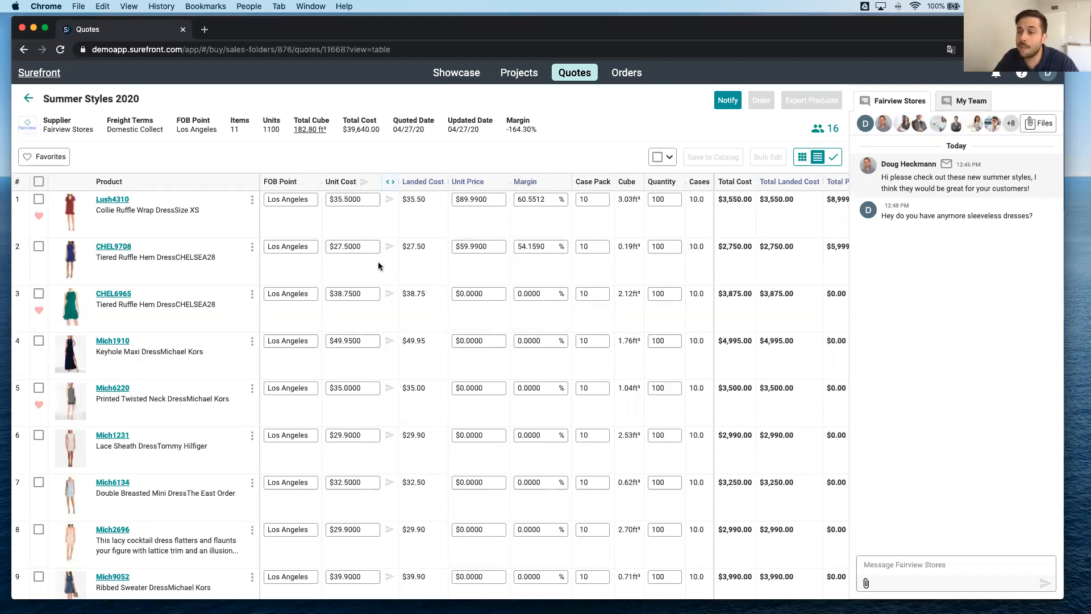
Open the details of product CHEL9708 from the buyer's quote and look through its images.
{"action": "left_click", "coordinate": [115, 246]}
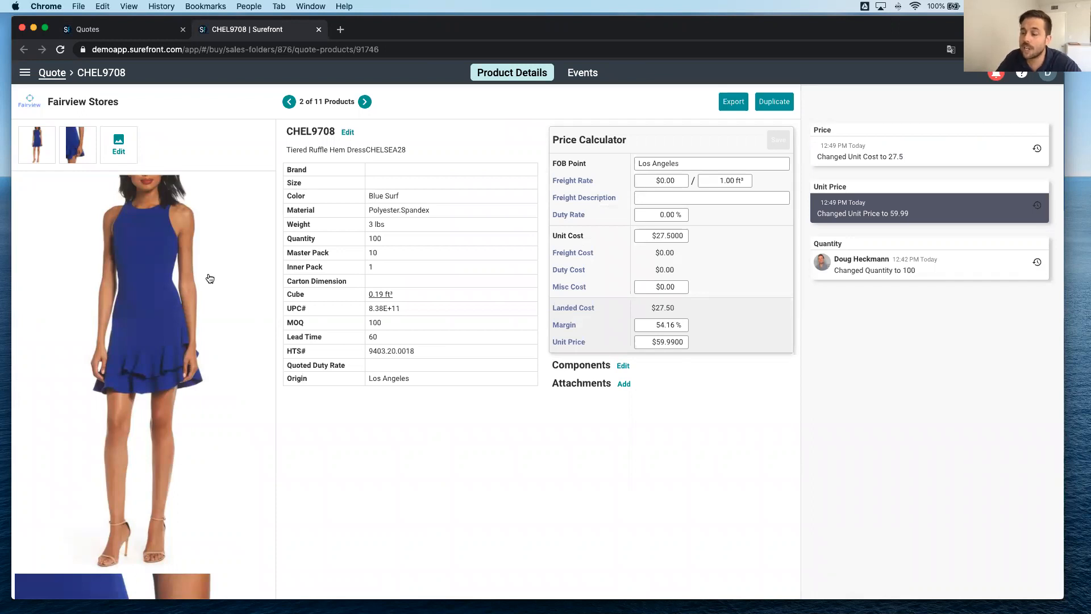
{"action": "scroll", "coordinate": [210, 278], "scroll_direction": "down", "scroll_amount": 7}
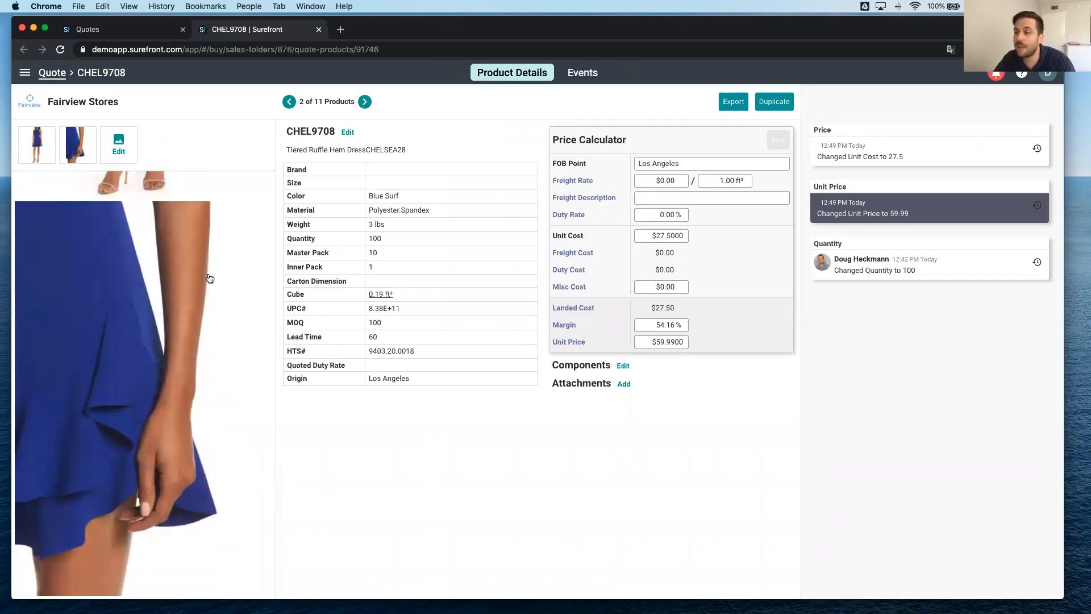
{"action": "scroll", "coordinate": [210, 278], "scroll_direction": "up", "scroll_amount": 7}
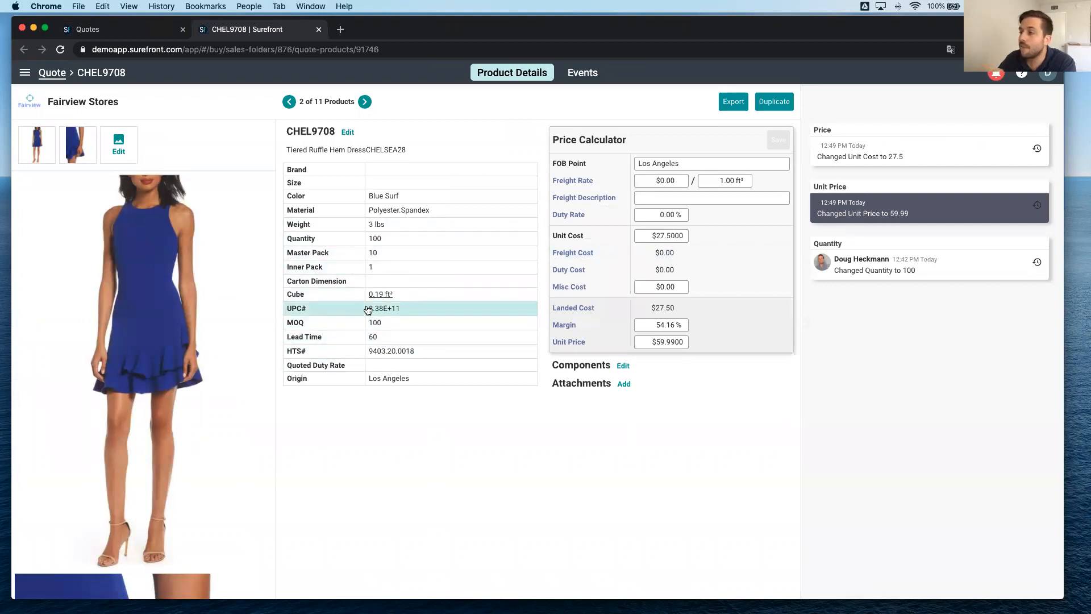
Send Fairview Stores the note "Please provide sizing chart" on the Size detail of CHEL9708.
{"action": "left_click", "coordinate": [389, 185]}
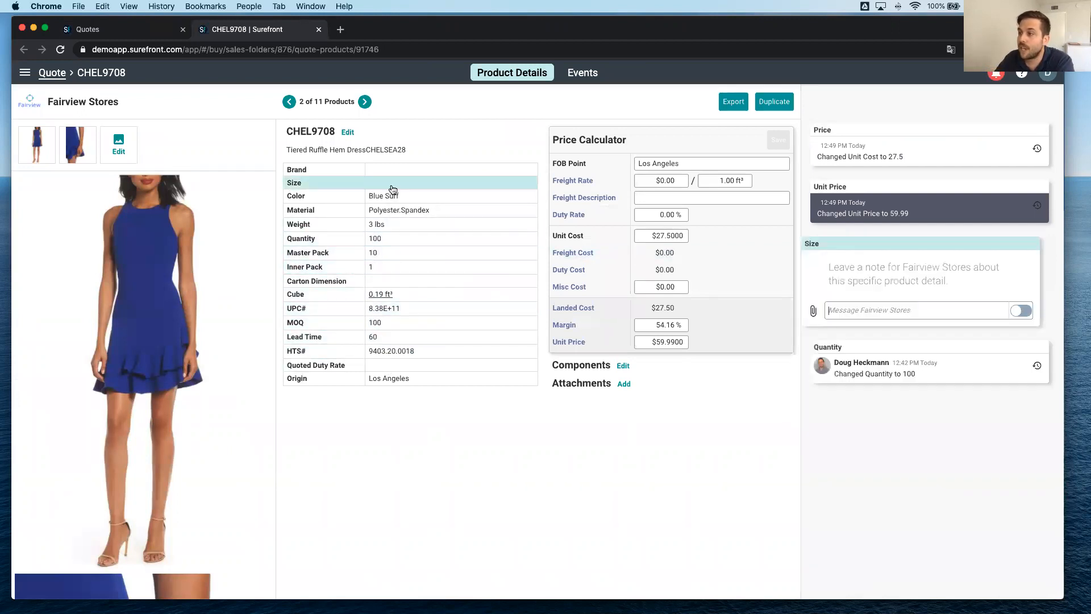
{"action": "left_click", "coordinate": [862, 313]}
{"action": "type", "text": "Please provide sizing char"}
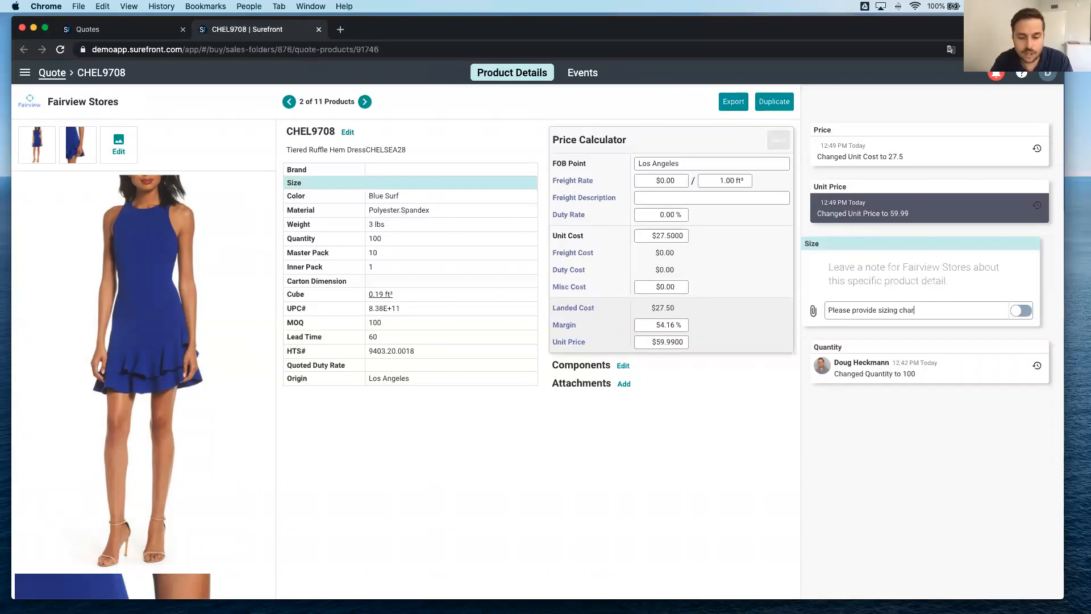
{"action": "type", "text": "t"}
{"action": "key", "text": "Return"}
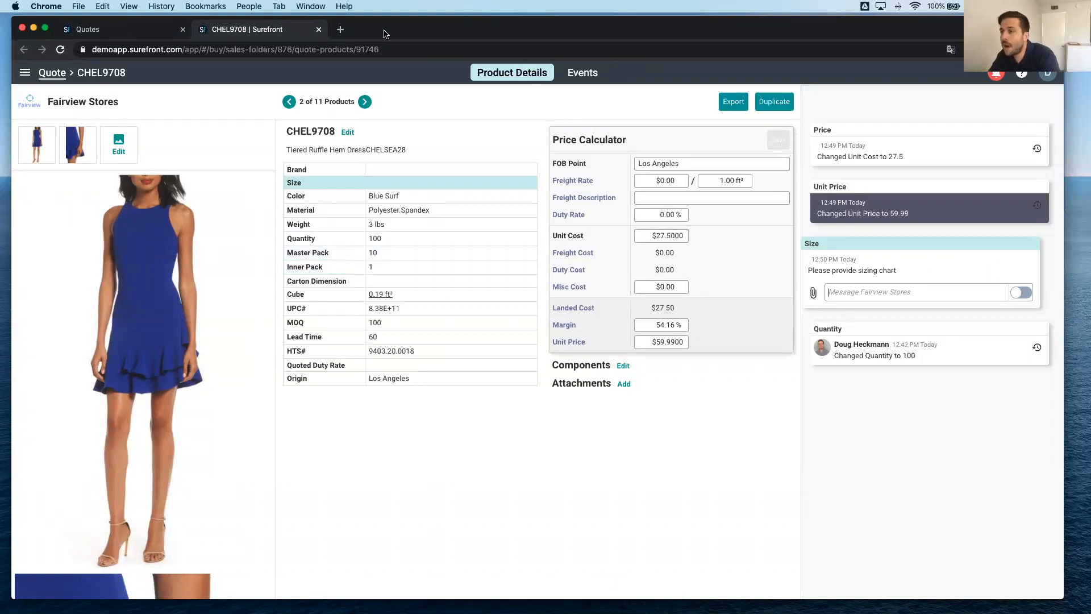
Switch to the seller's Summer Styles 2020 quote, show it as a grid and review the notifications about the buyer's activity.
{"action": "left_click_drag", "start_coordinate": [366, 30], "coordinate": [0, 28]}
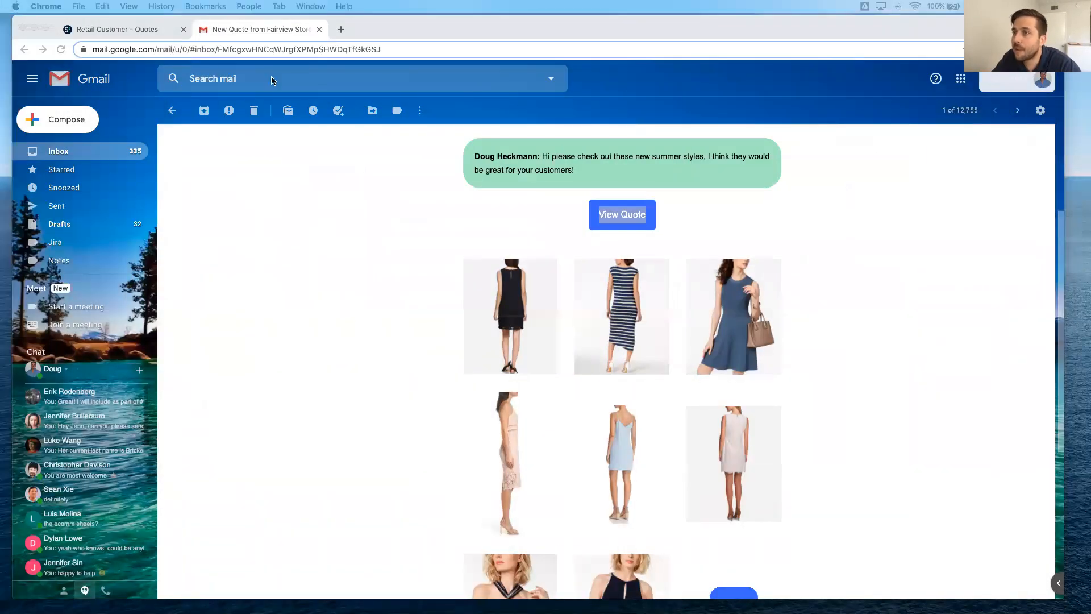
{"action": "left_click", "coordinate": [97, 31]}
{"action": "left_click", "coordinate": [97, 31]}
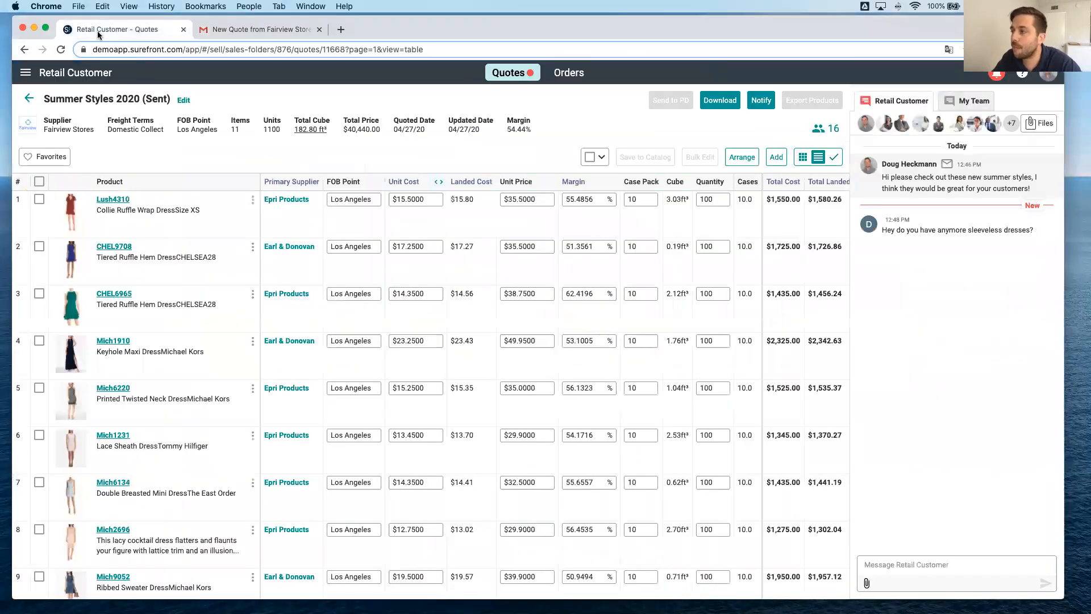
{"action": "left_click", "coordinate": [803, 157]}
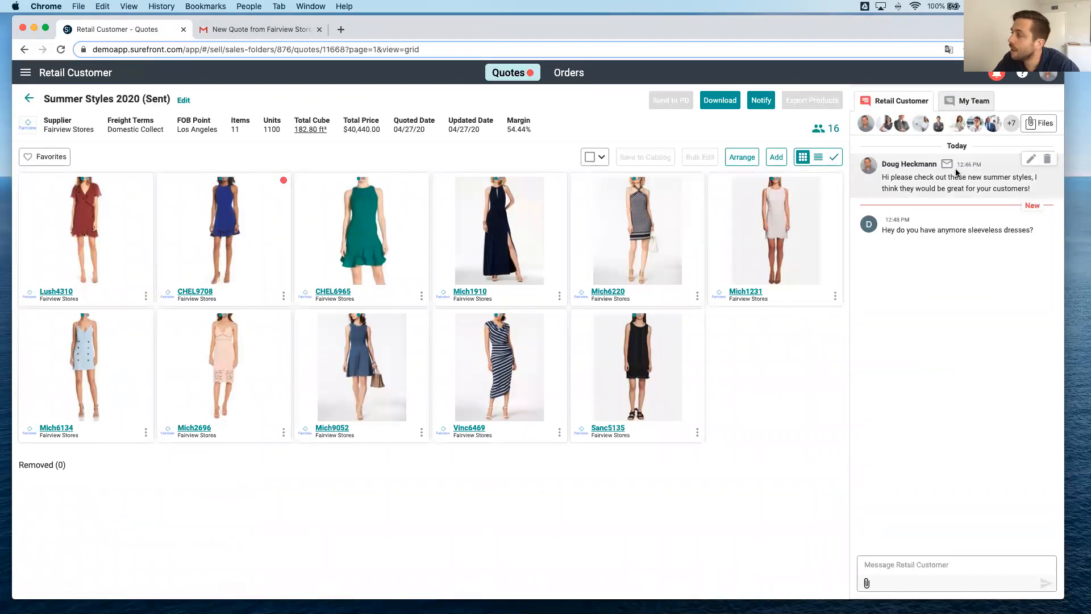
{"action": "left_click", "coordinate": [996, 74]}
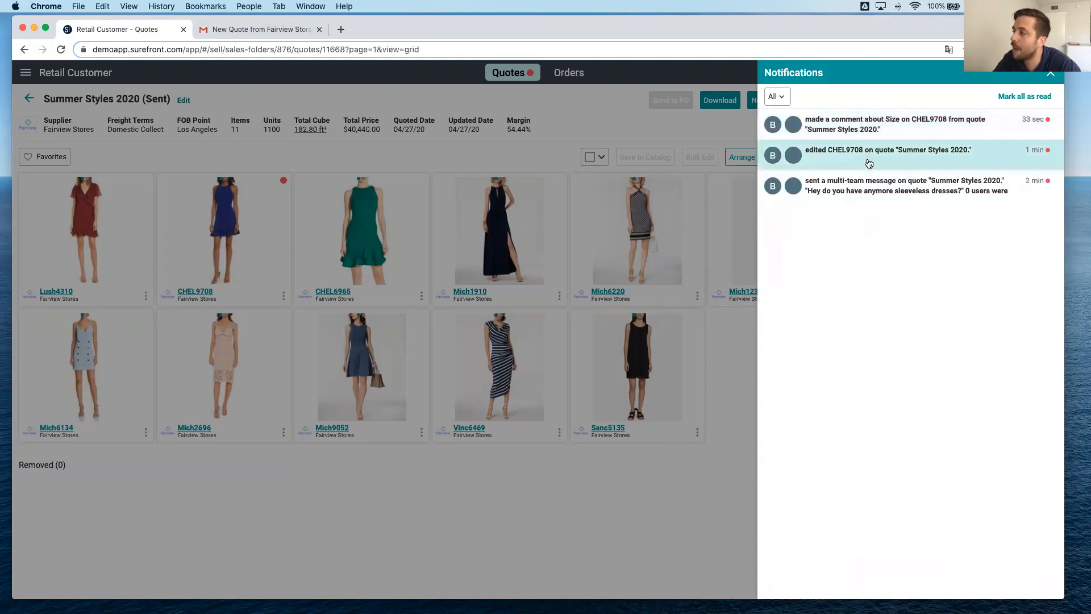
{"action": "left_click", "coordinate": [1049, 76]}
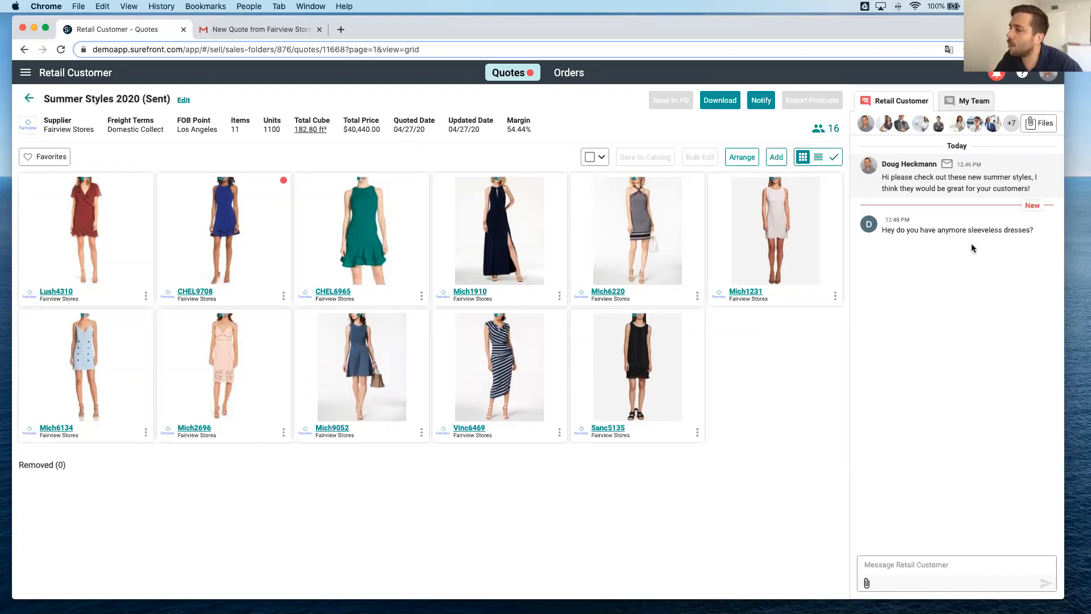
Add product BCBG7323 to the seller's quote from the catalog products tagged "sleeveless".
{"action": "left_click", "coordinate": [777, 158]}
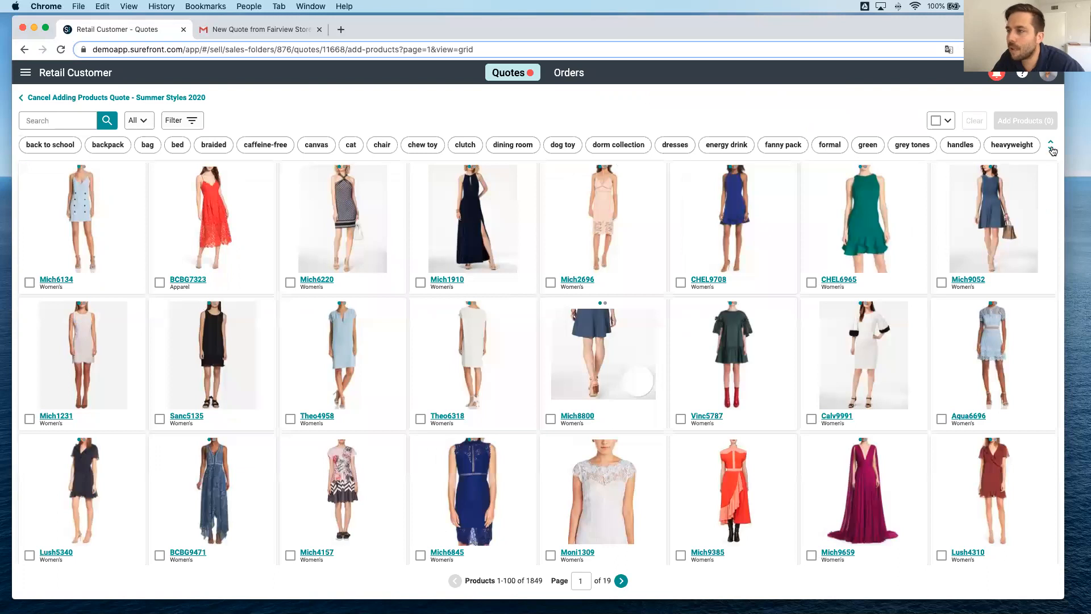
{"action": "left_click", "coordinate": [1052, 147]}
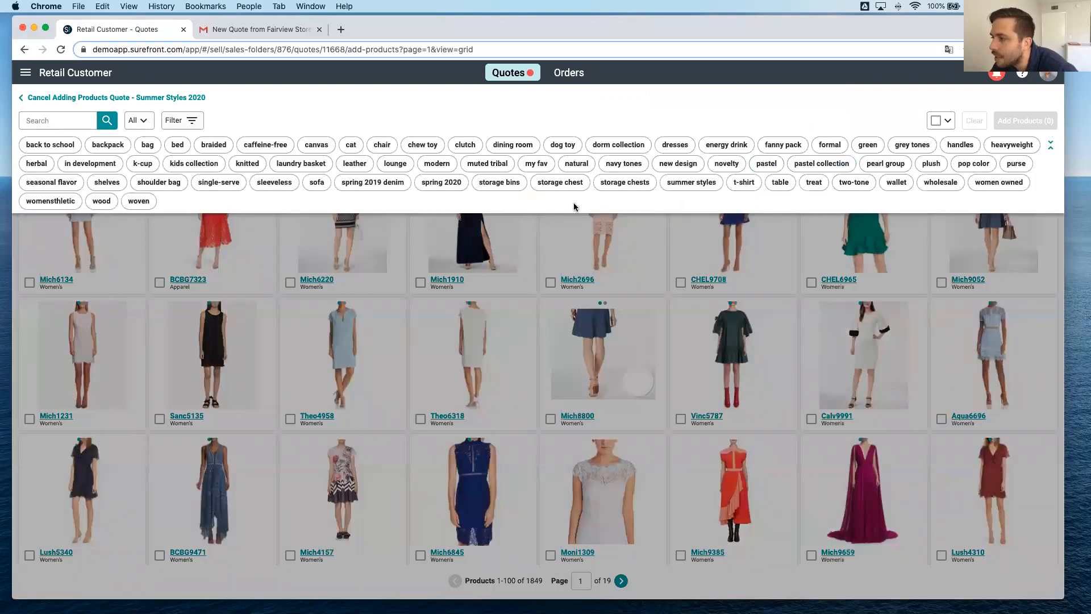
{"action": "left_click", "coordinate": [277, 183]}
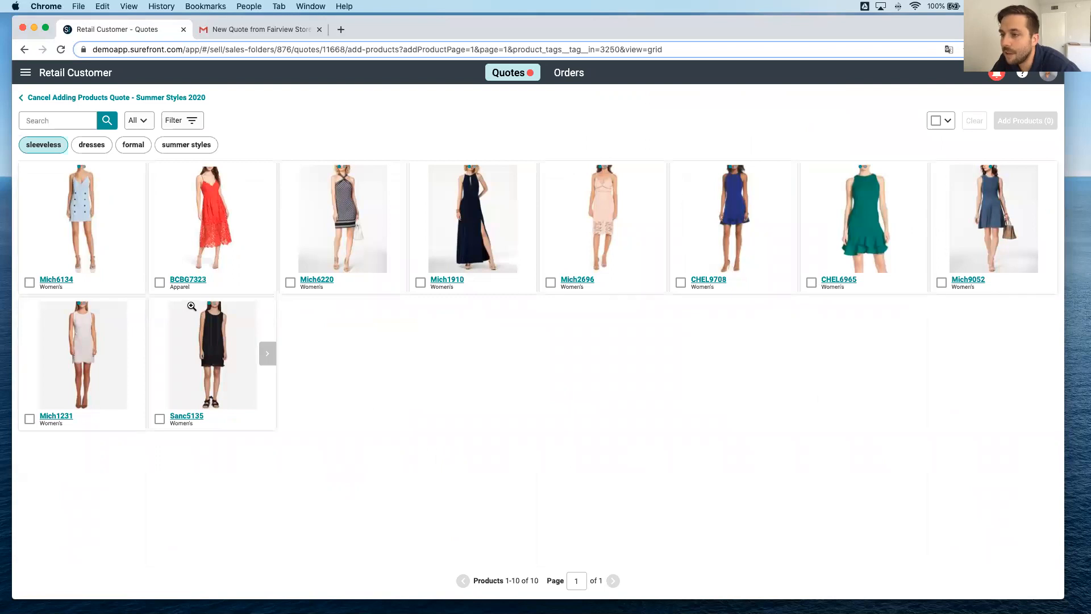
{"action": "left_click", "coordinate": [160, 283]}
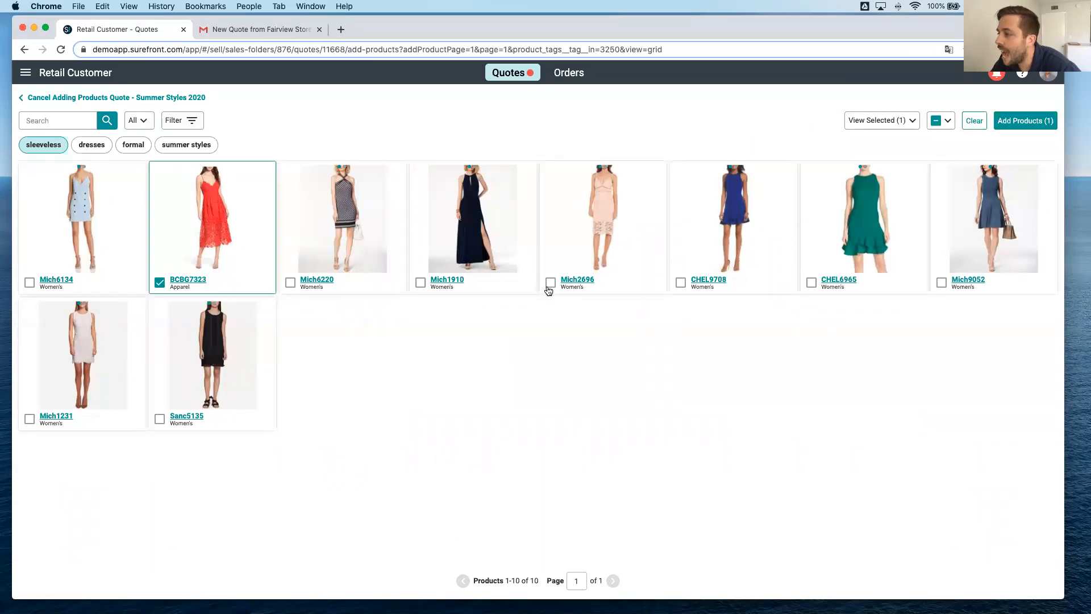
{"action": "left_click", "coordinate": [1023, 118]}
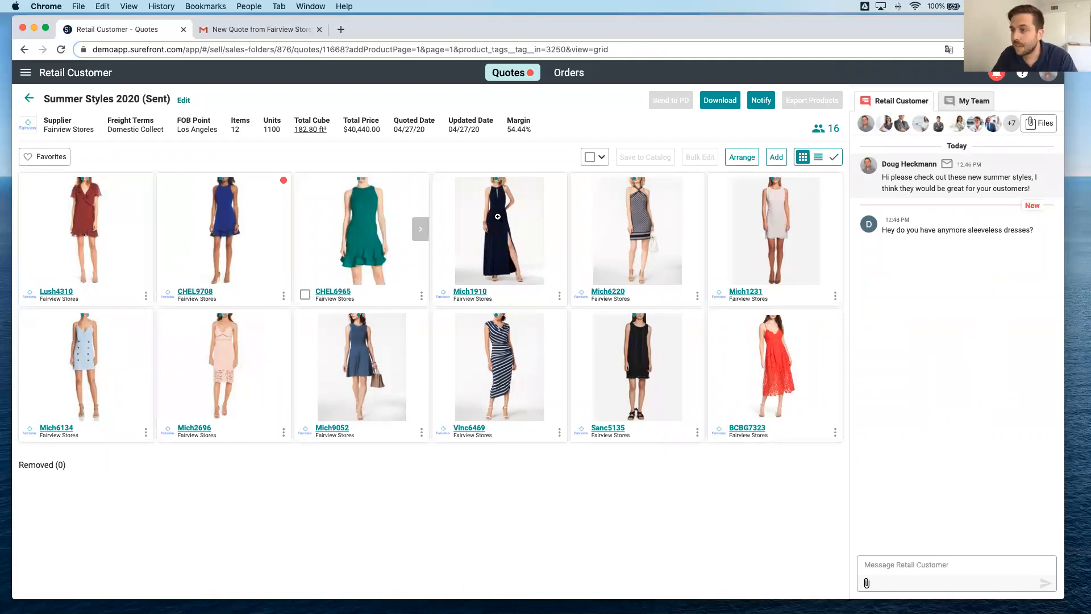
Open CHEL9708 from the seller's quote, view the buyer's sizing comment and set the product's size to 0,2,4,6,8.
{"action": "left_click", "coordinate": [196, 291]}
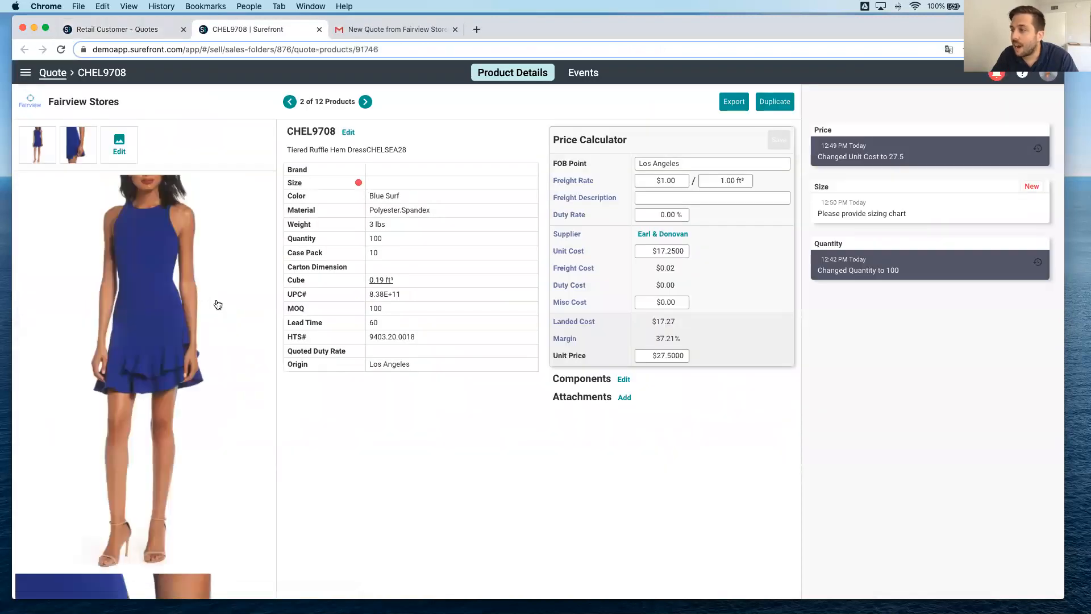
{"action": "left_click", "coordinate": [884, 209]}
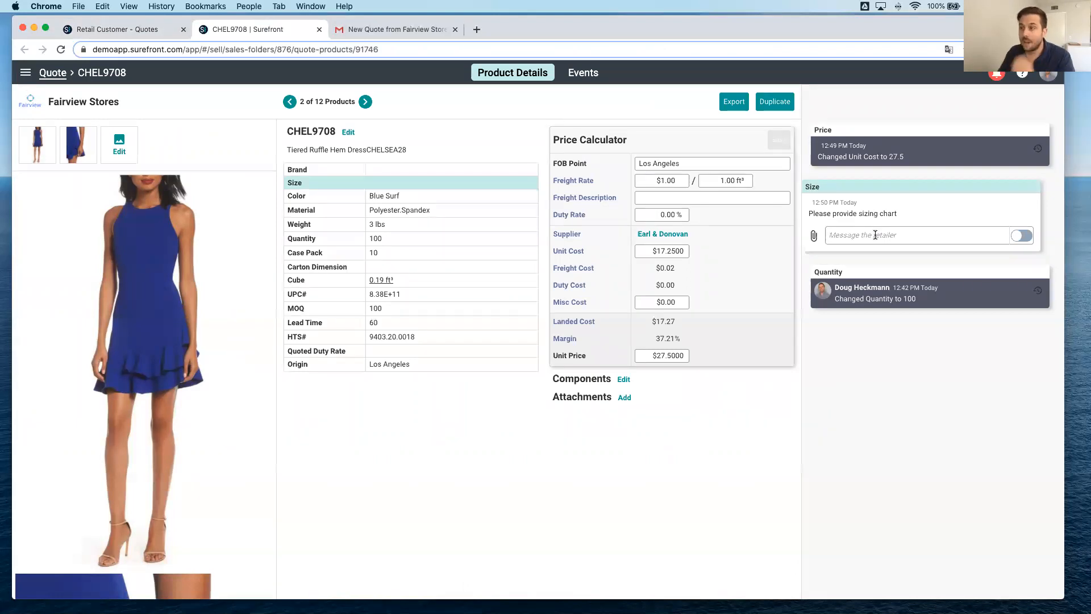
{"action": "left_click", "coordinate": [348, 134]}
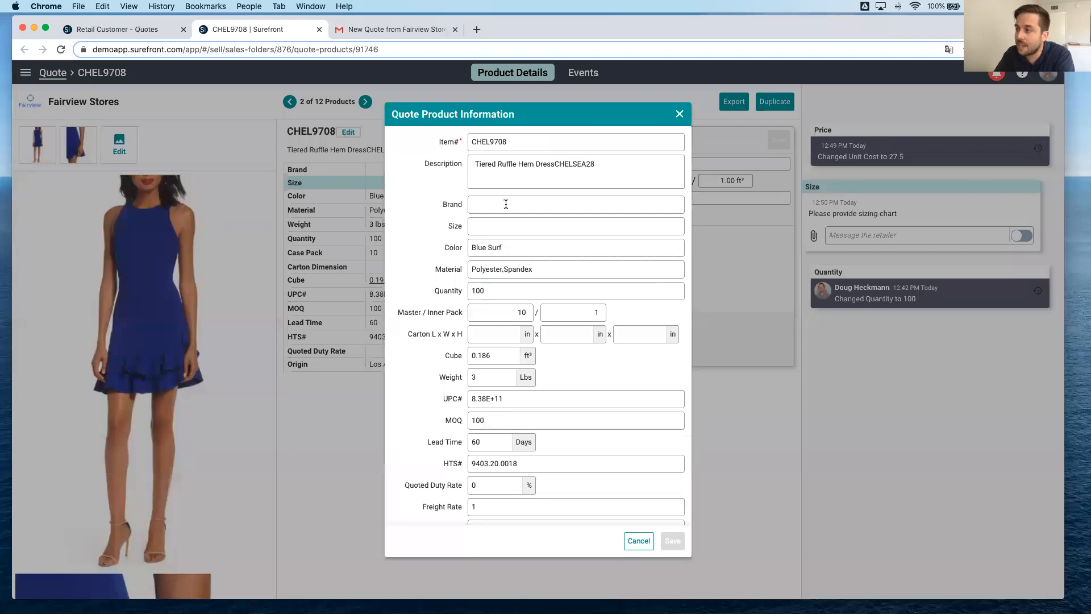
{"action": "left_click", "coordinate": [499, 224]}
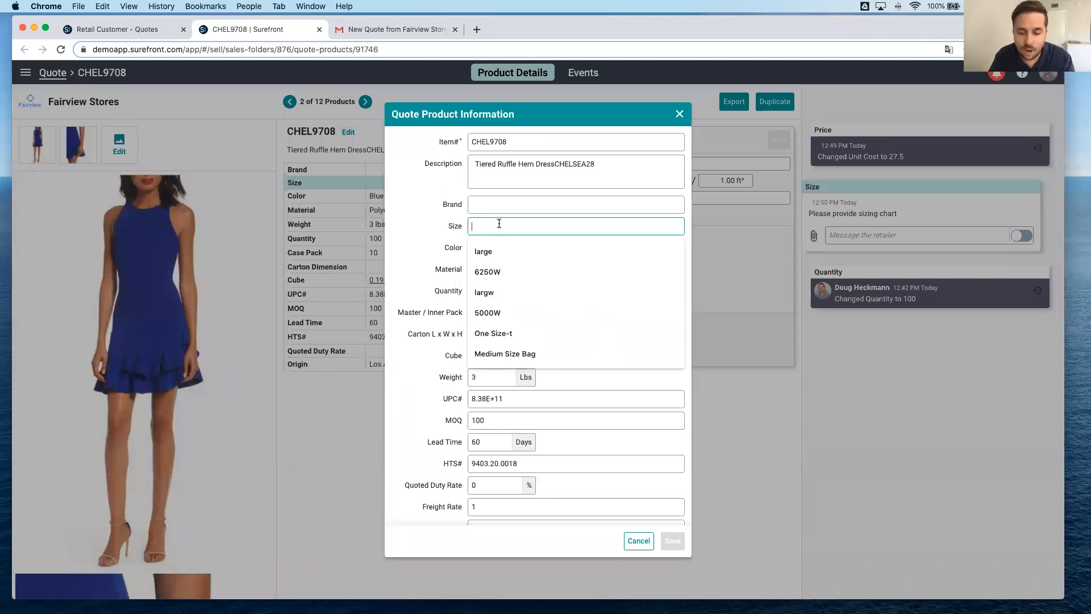
{"action": "type", "text": "0,2,4,6,8"}
{"action": "left_click", "coordinate": [674, 542]}
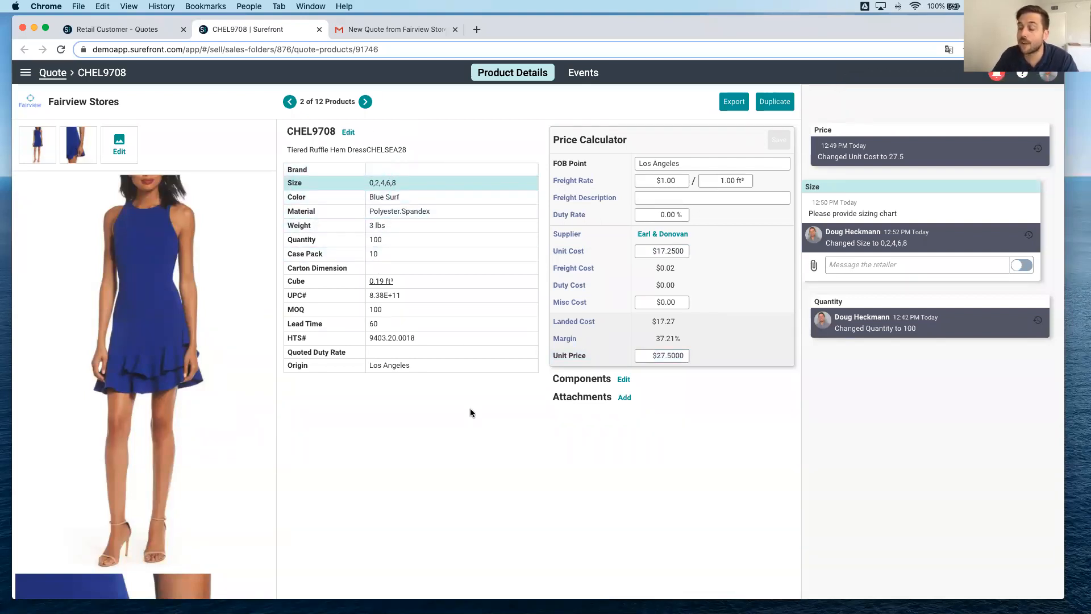
{"action": "key", "text": "super+1"}
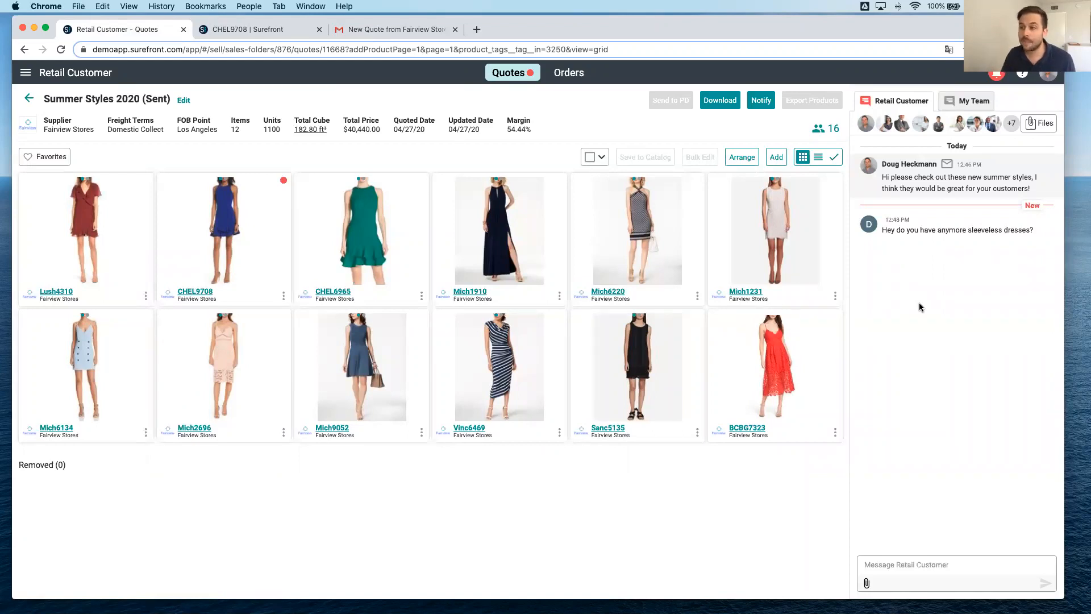
{"action": "left_click", "coordinate": [228, 32]}
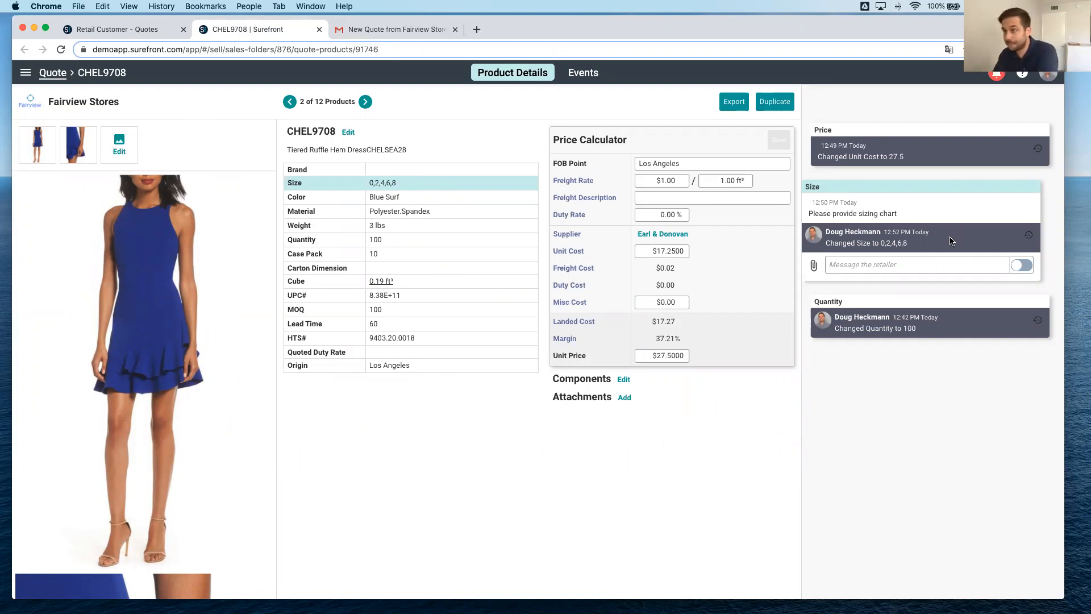
{"action": "left_click", "coordinate": [135, 30]}
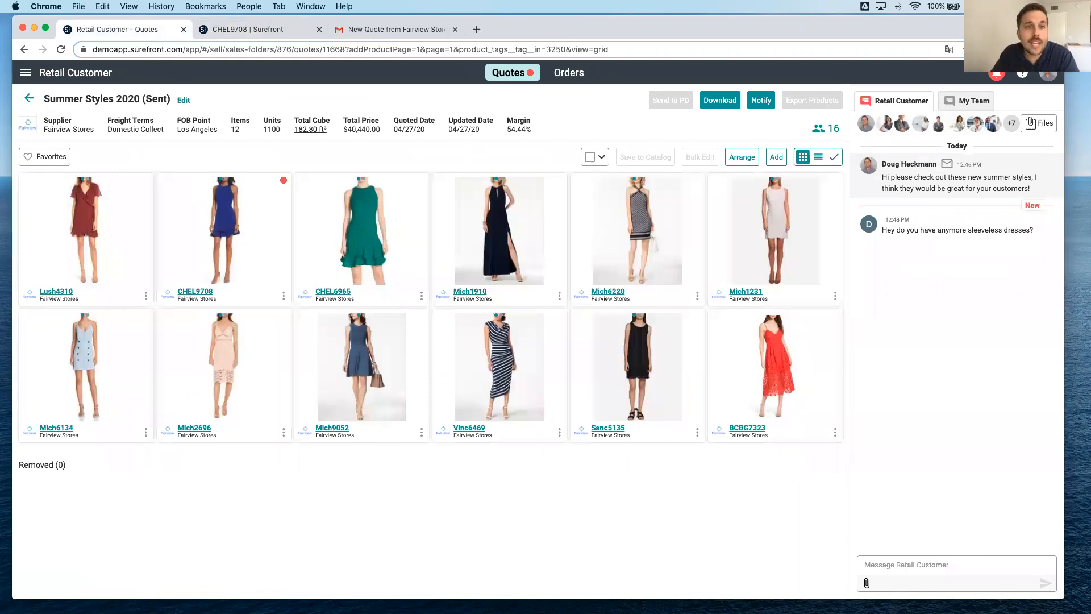
{"action": "left_click_drag", "start_coordinate": [0, 114], "coordinate": [381, 31]}
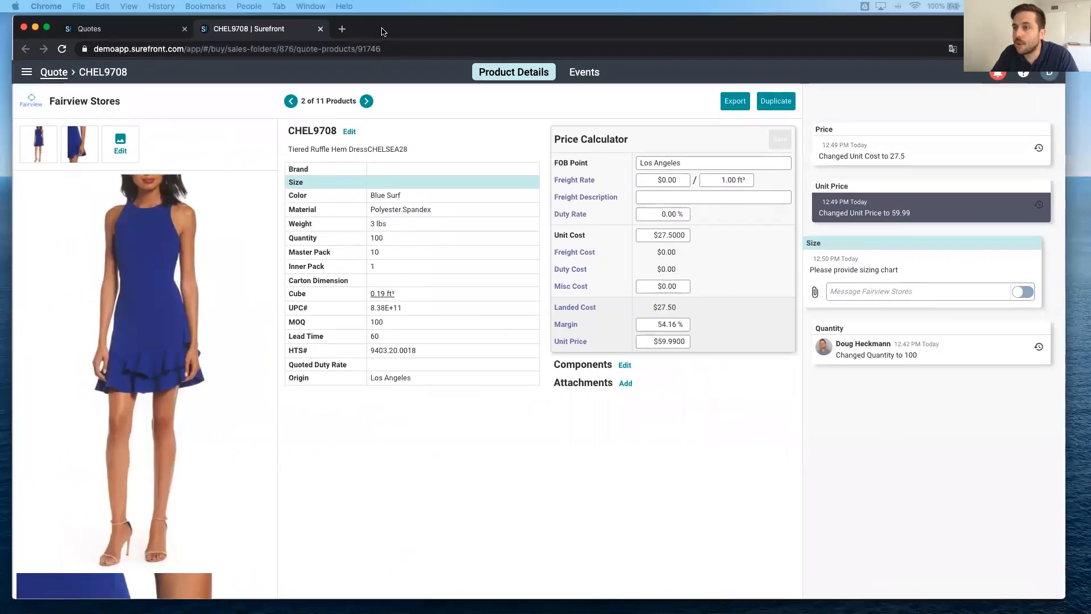
Create an order from Lush4310, CHEL9708 and CHEL6965 in the buyer's Summer Styles 2020 quote and open that order.
{"action": "left_click", "coordinate": [88, 29]}
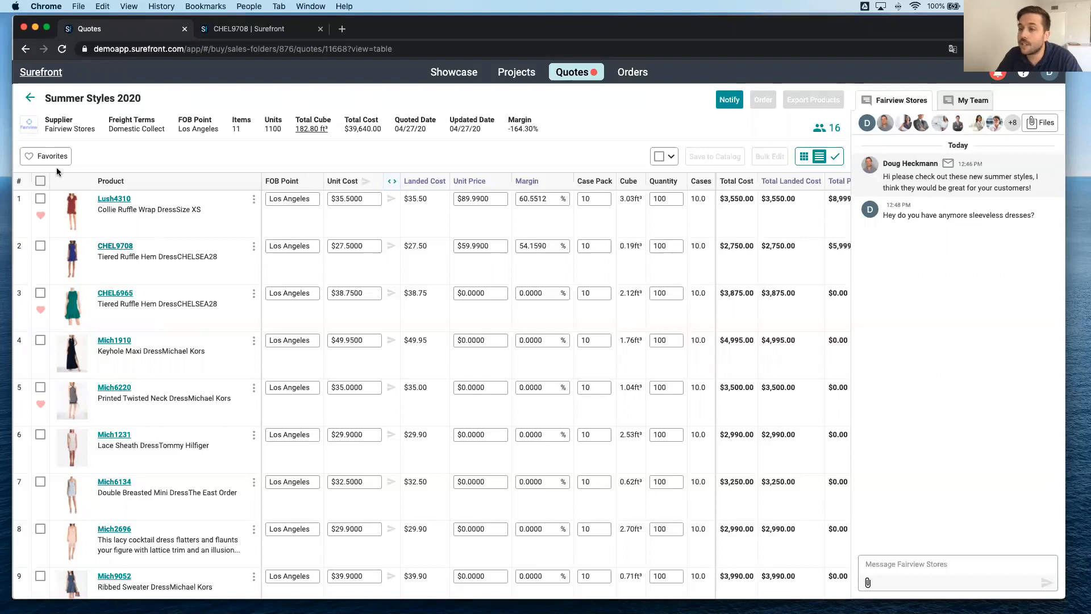
{"action": "left_click", "coordinate": [40, 199]}
{"action": "left_click", "coordinate": [40, 246]}
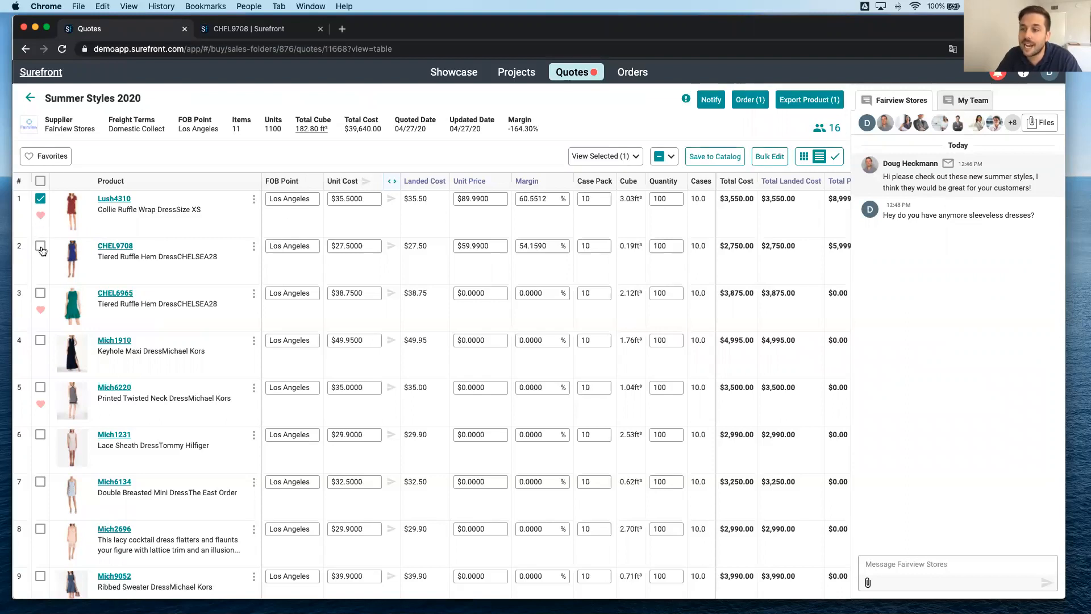
{"action": "left_click", "coordinate": [41, 294]}
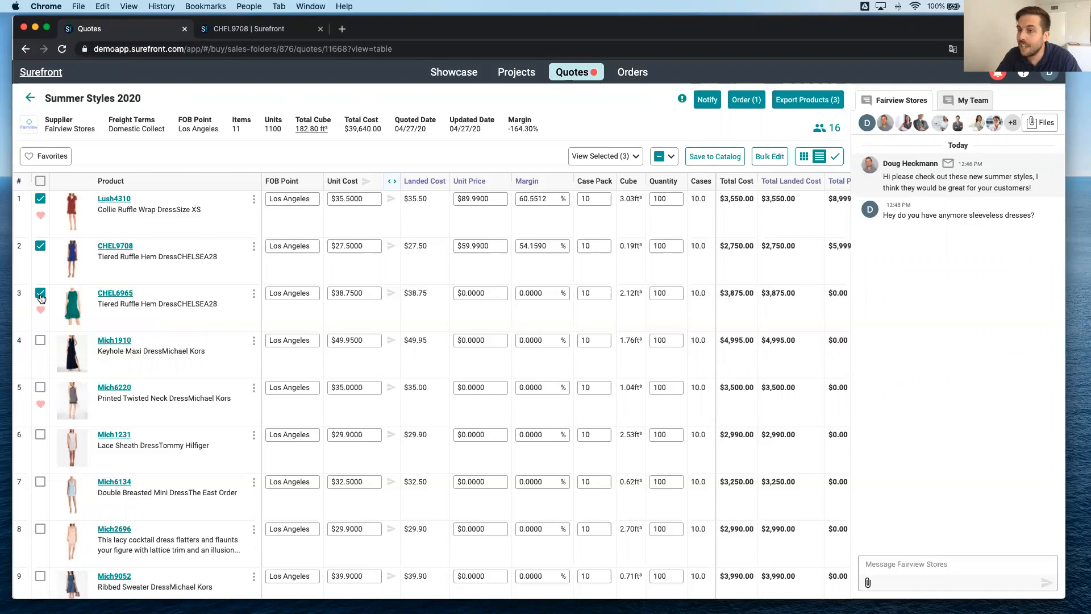
{"action": "left_click", "coordinate": [747, 104]}
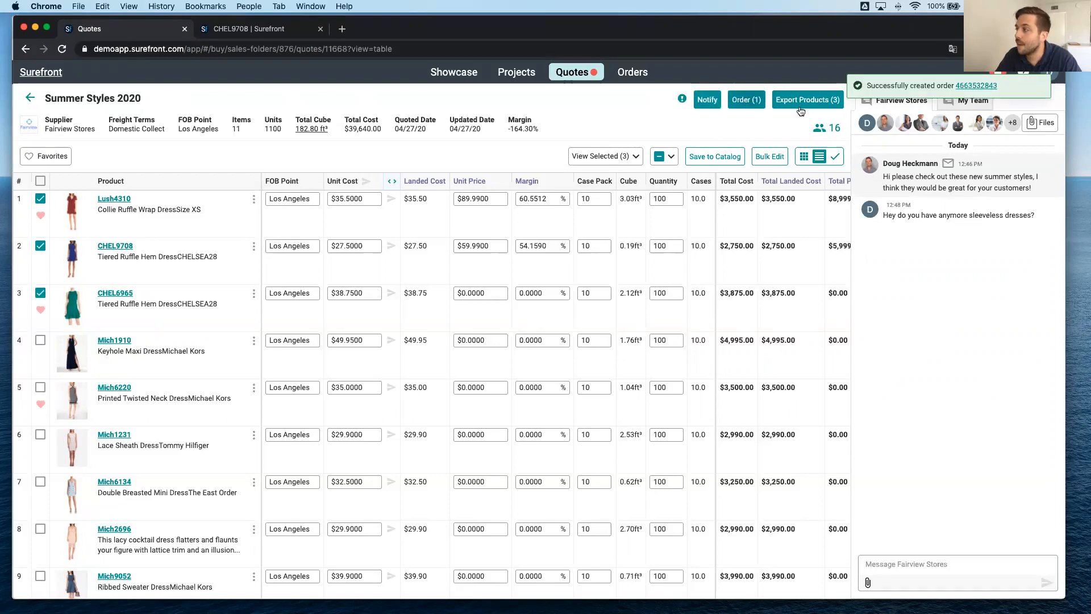
{"action": "left_click", "coordinate": [983, 85]}
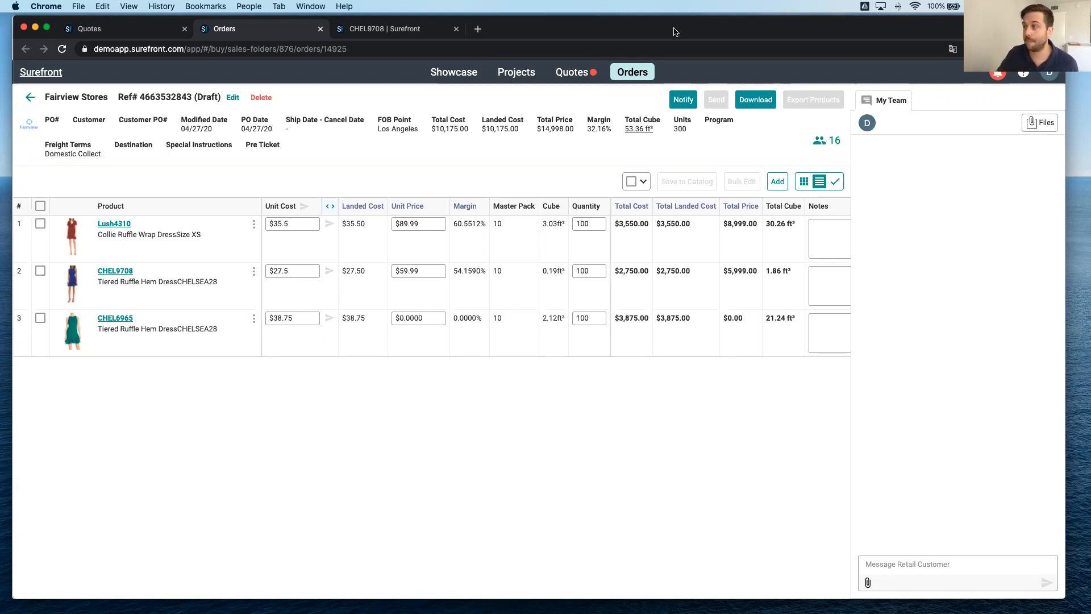
Move the buyer's window aside to return to the seller's account and open the seller's product catalog.
{"action": "left_click_drag", "start_coordinate": [675, 32], "coordinate": [0, 34]}
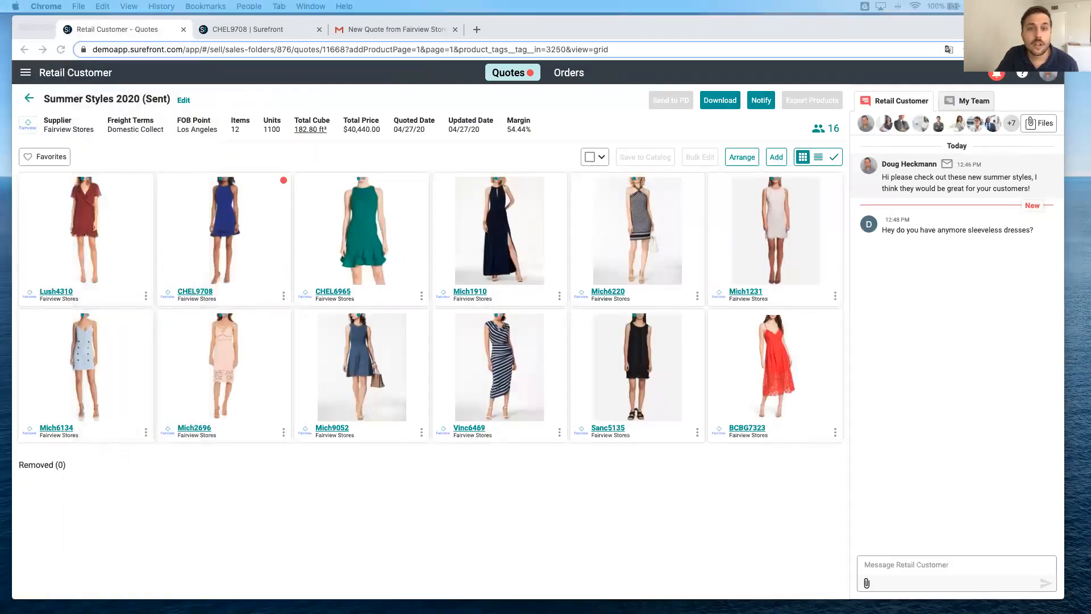
{"action": "left_click_drag", "start_coordinate": [0, 35], "coordinate": [0, 34]}
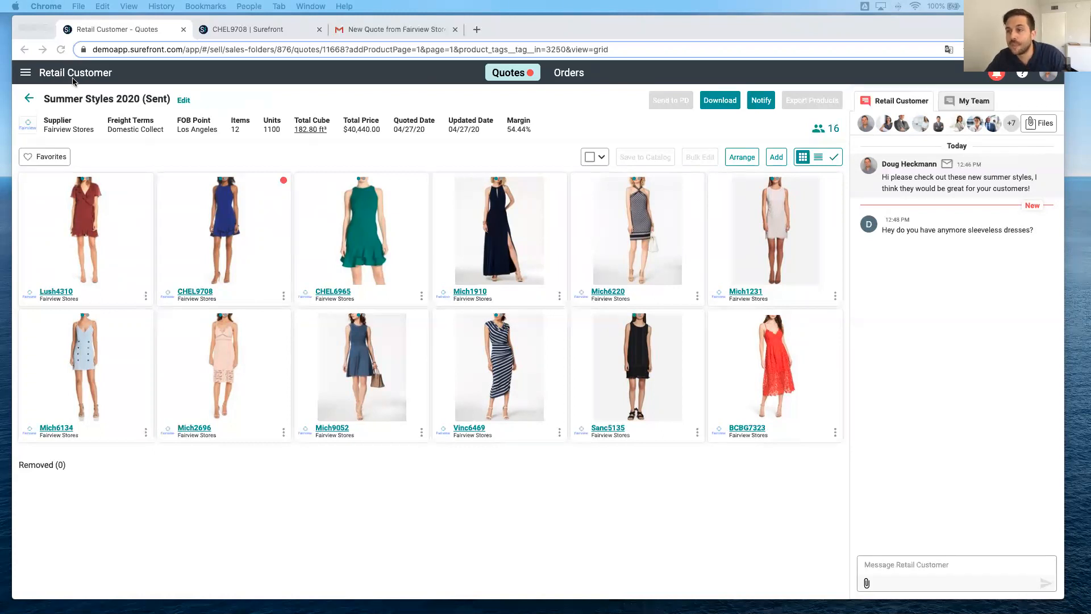
{"action": "left_click", "coordinate": [28, 76]}
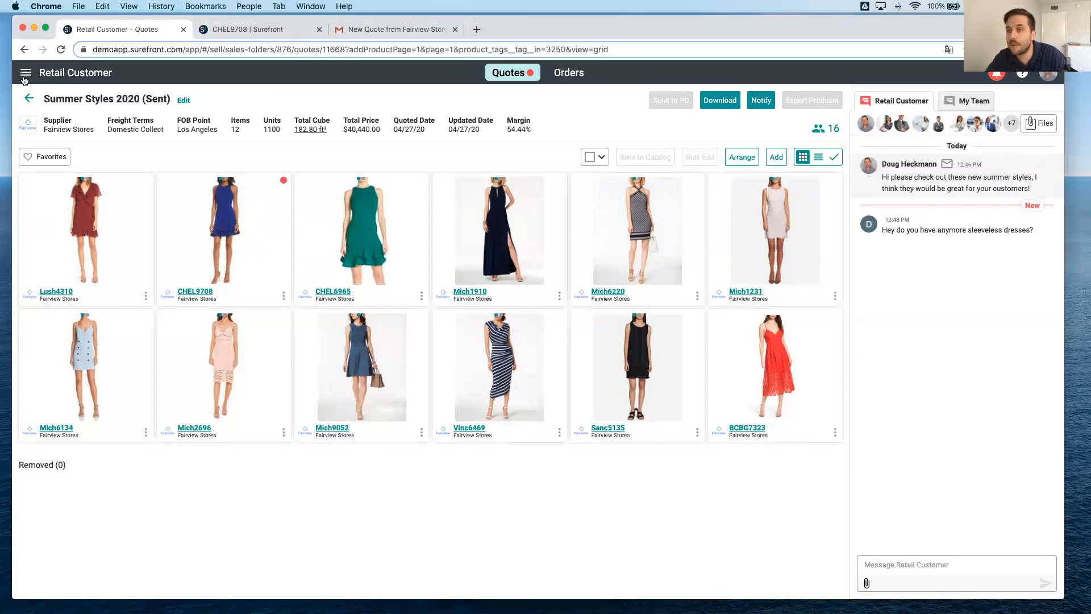
{"action": "left_click", "coordinate": [26, 78]}
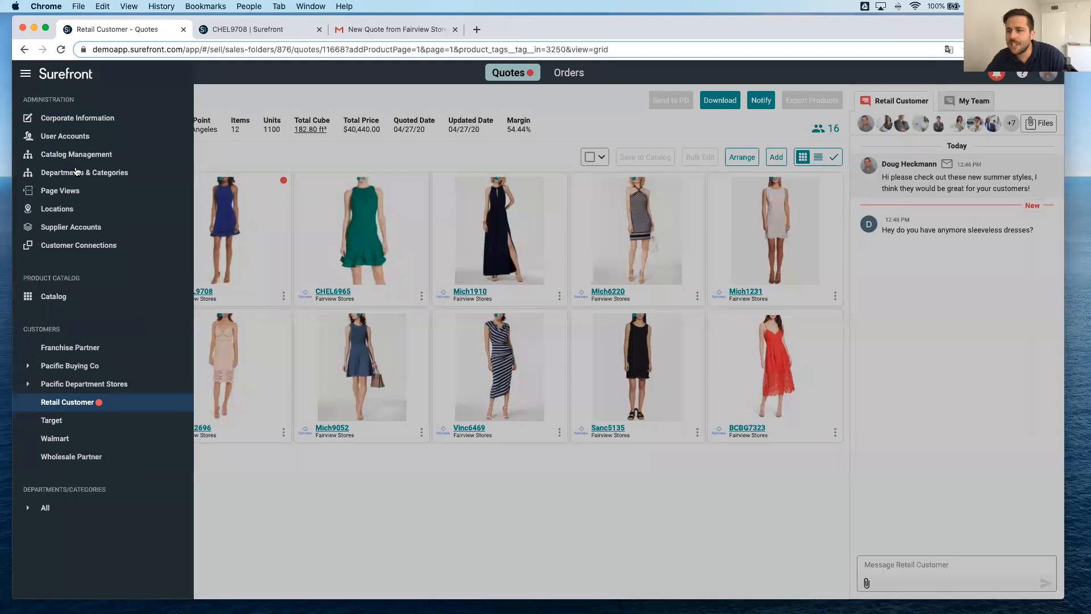
{"action": "left_click", "coordinate": [44, 297]}
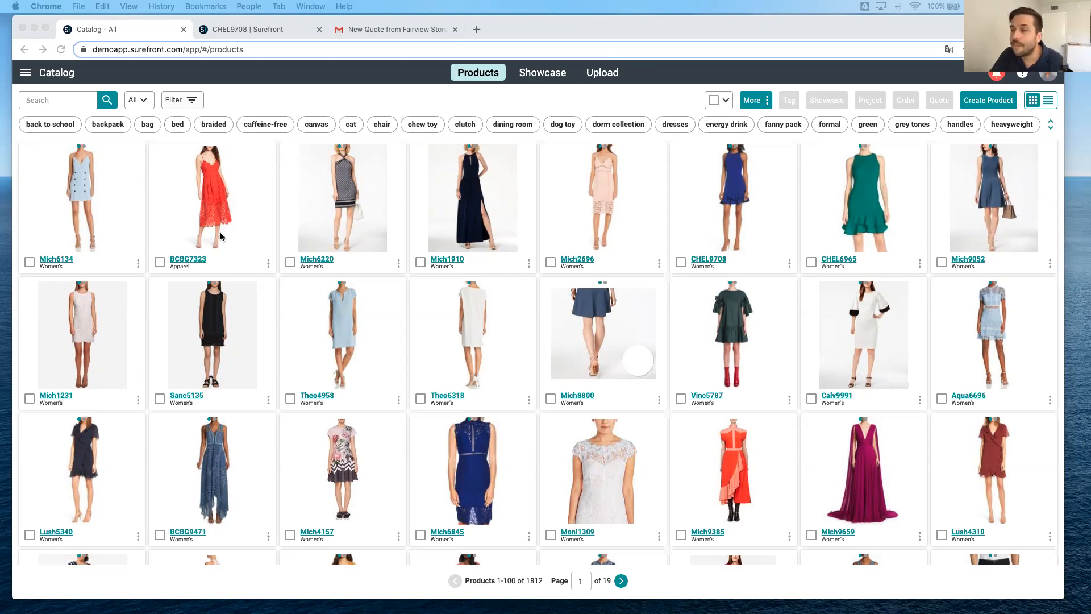
Filter the catalog by the "summer styles" tag and select all the resulting products.
{"action": "left_click", "coordinate": [1050, 124]}
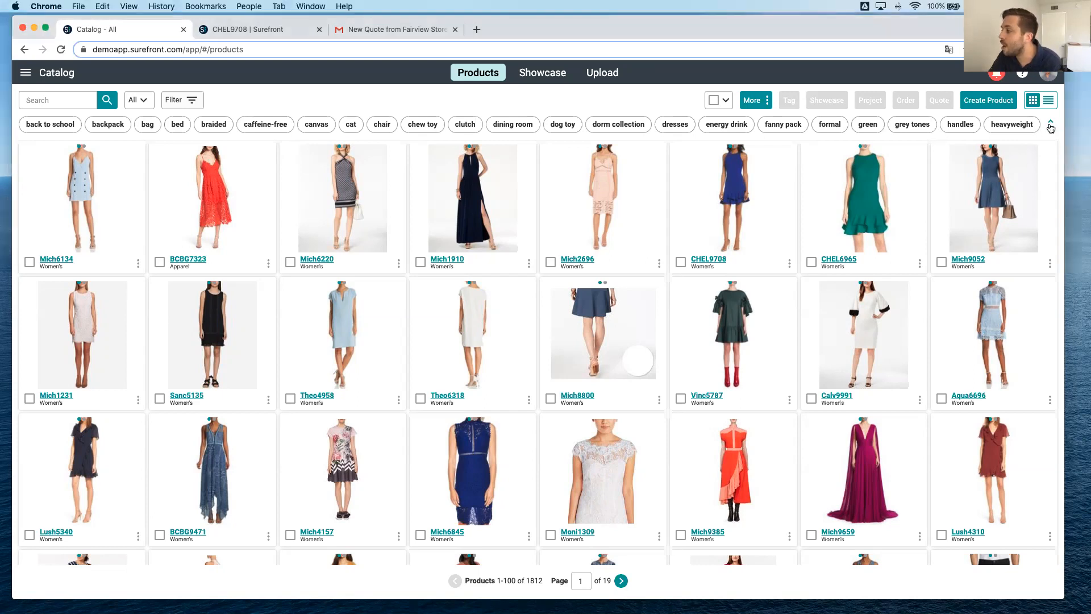
{"action": "left_click", "coordinate": [1050, 126]}
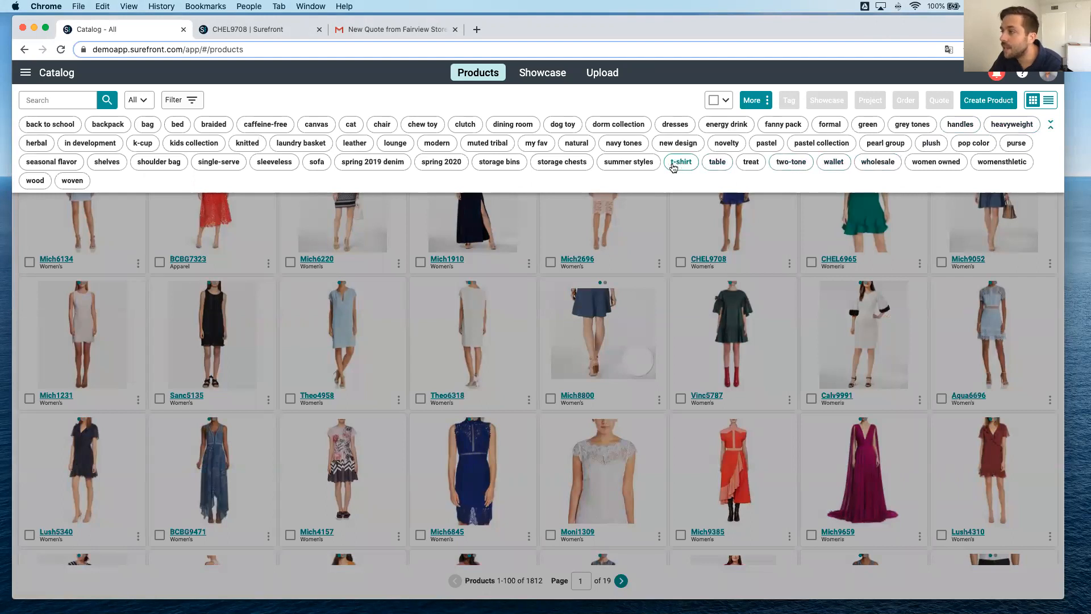
{"action": "left_click", "coordinate": [637, 164]}
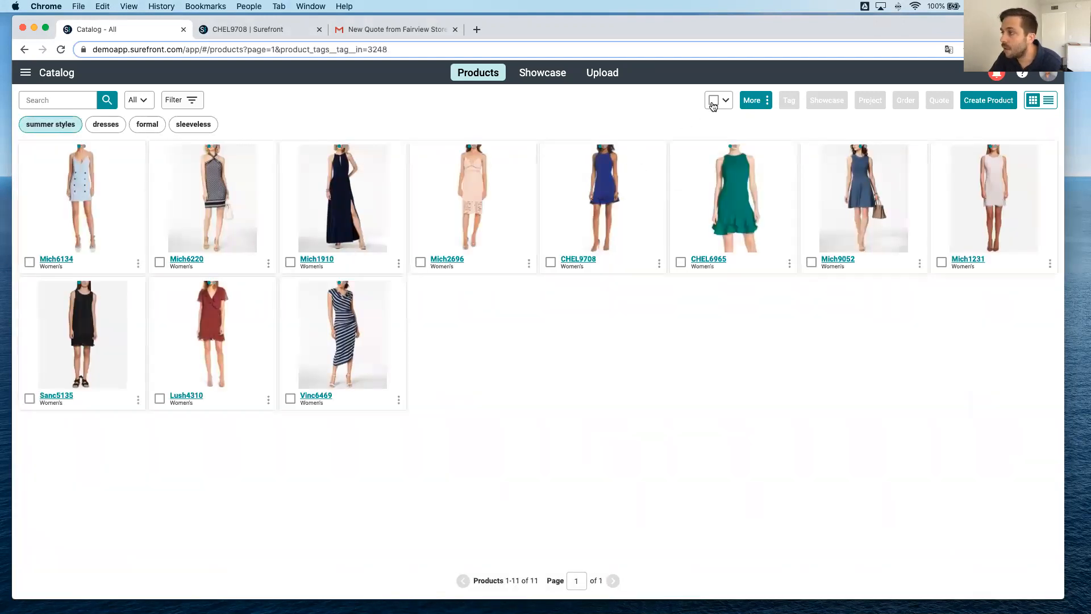
{"action": "left_click", "coordinate": [713, 101]}
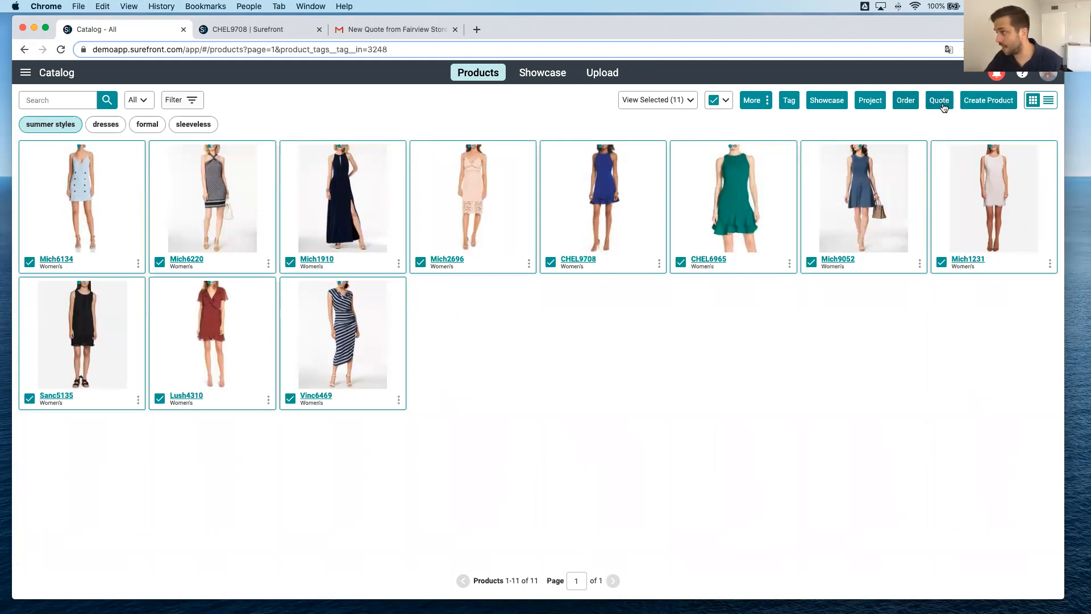
Start a showcase of the selected products for Retail Customer, Target and Pacific Buying Co's Women's Clothing.
{"action": "left_click", "coordinate": [822, 102]}
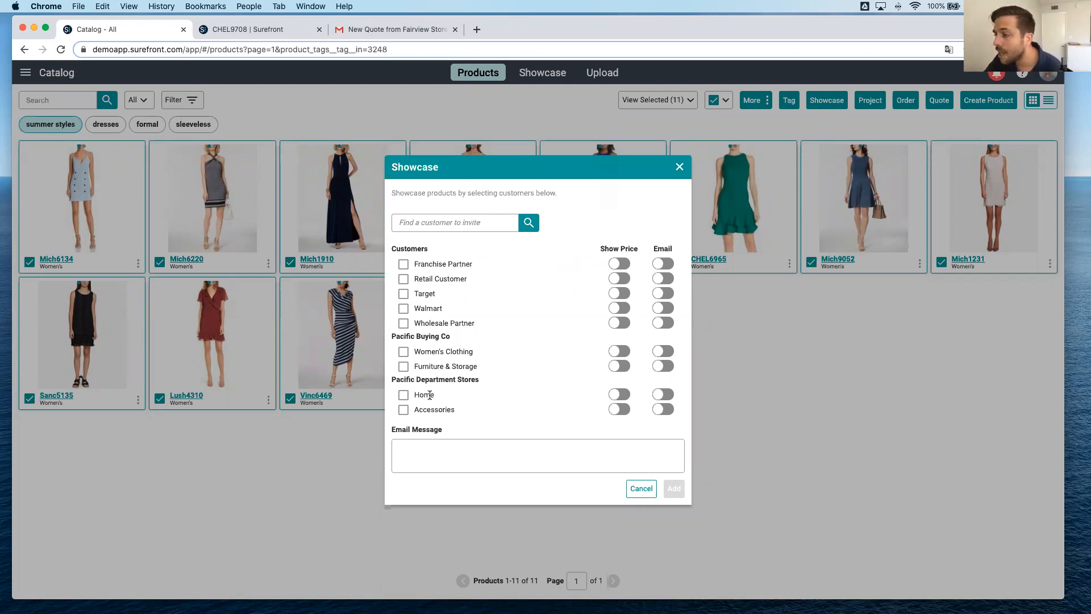
{"action": "left_click", "coordinate": [403, 279]}
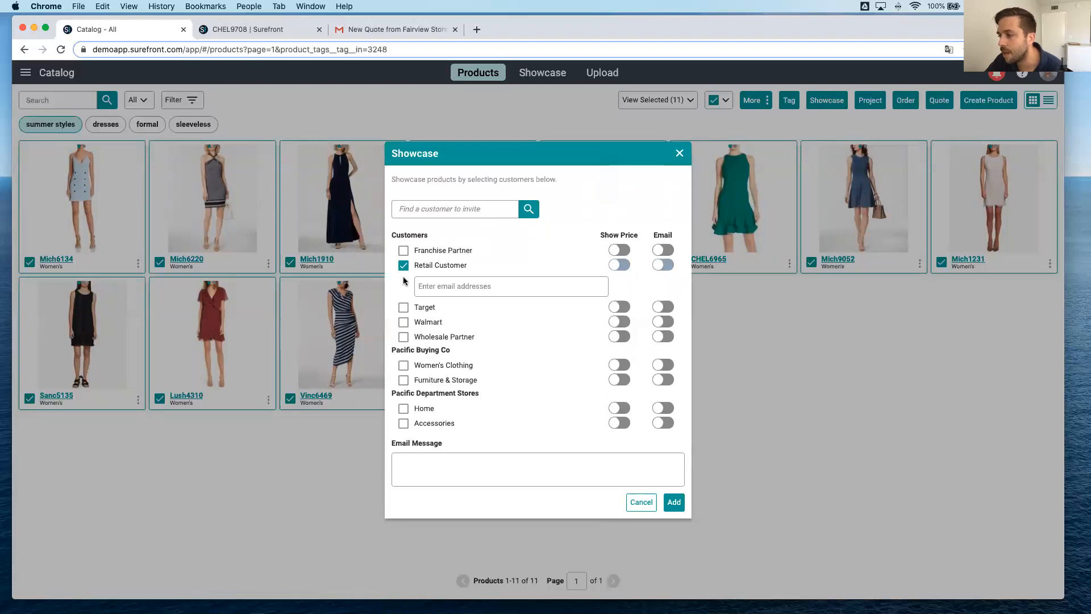
{"action": "left_click", "coordinate": [440, 287]}
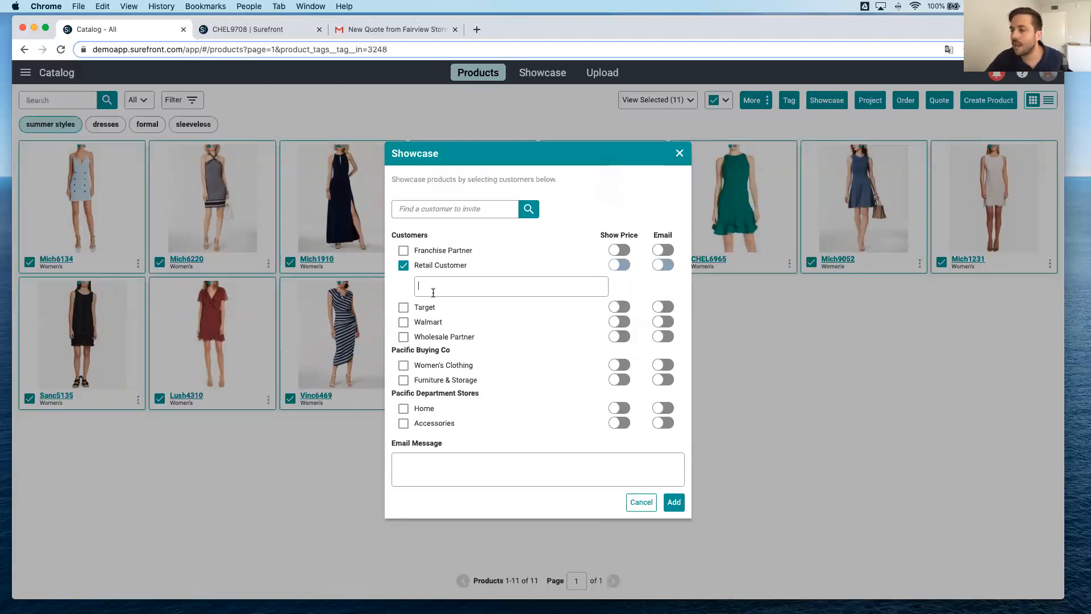
{"action": "left_click", "coordinate": [404, 309]}
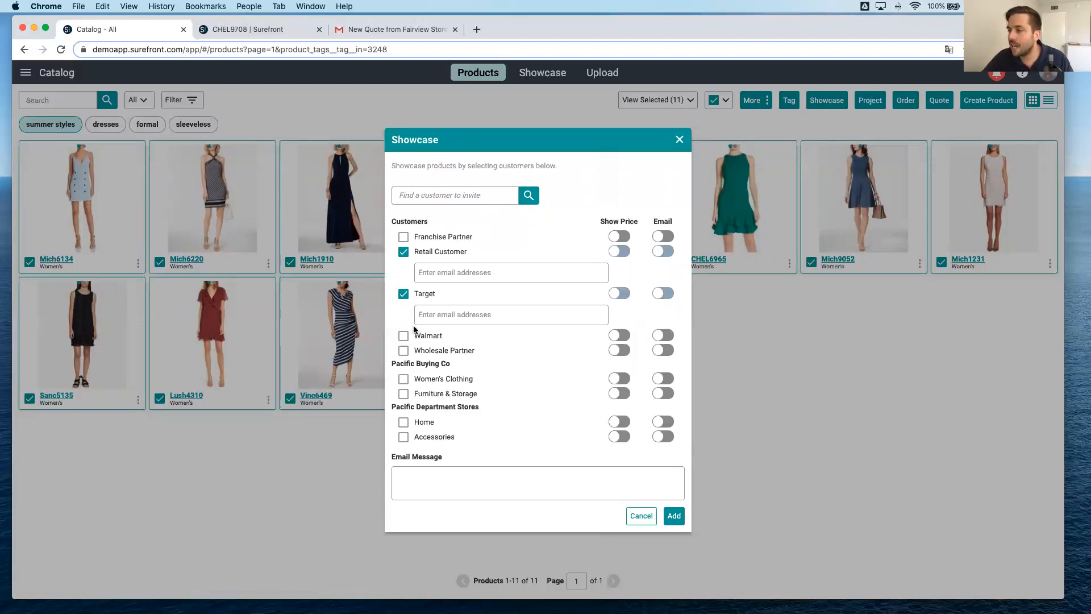
{"action": "left_click", "coordinate": [403, 383]}
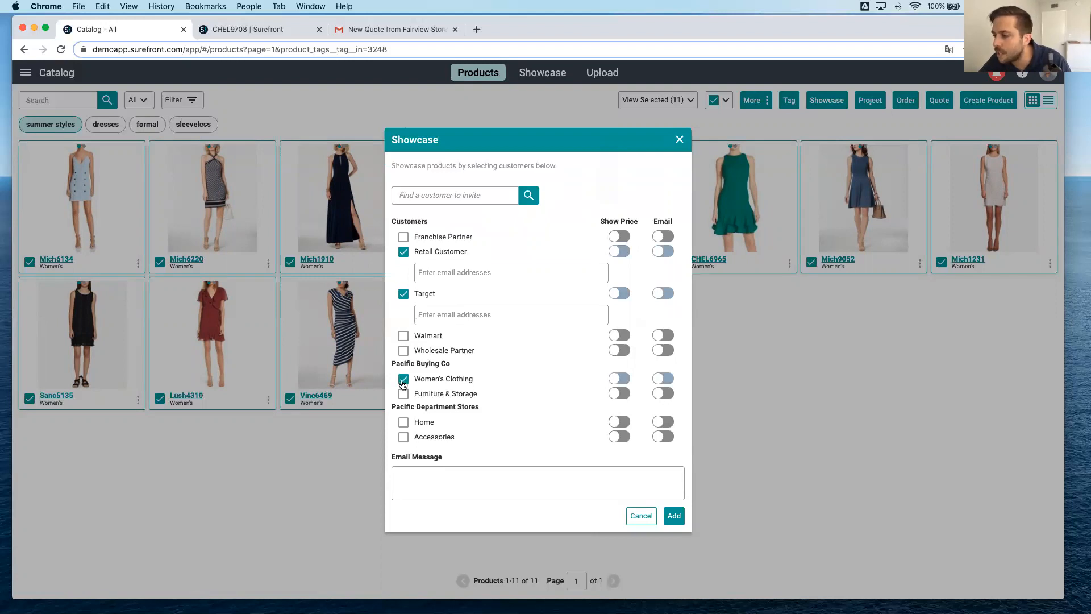
Enter the contact e-mail addresses for Retail Customer and Target in the showcase.
{"action": "left_click", "coordinate": [476, 275]}
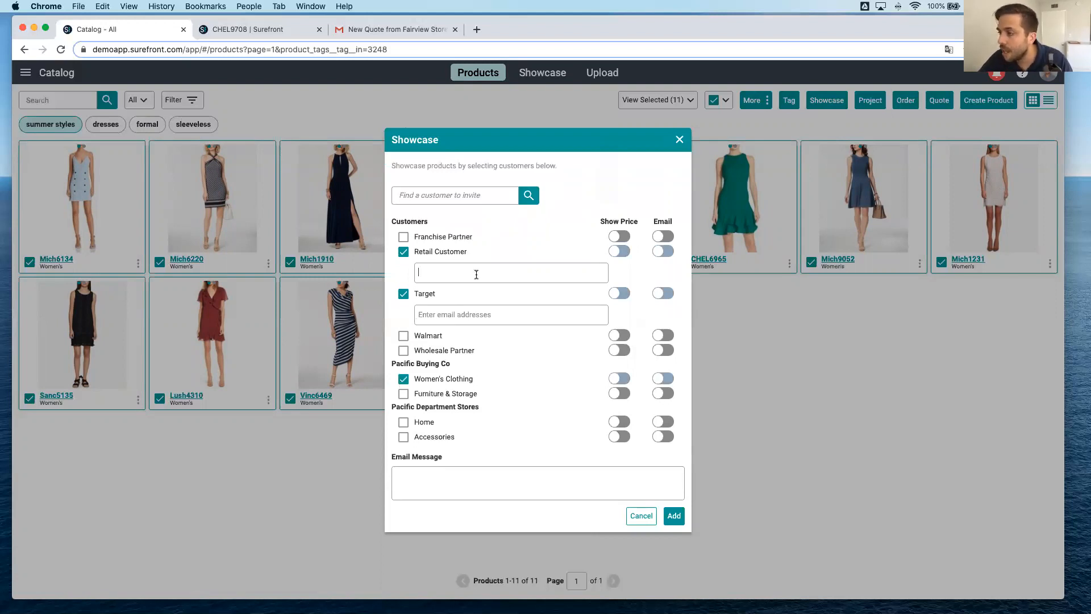
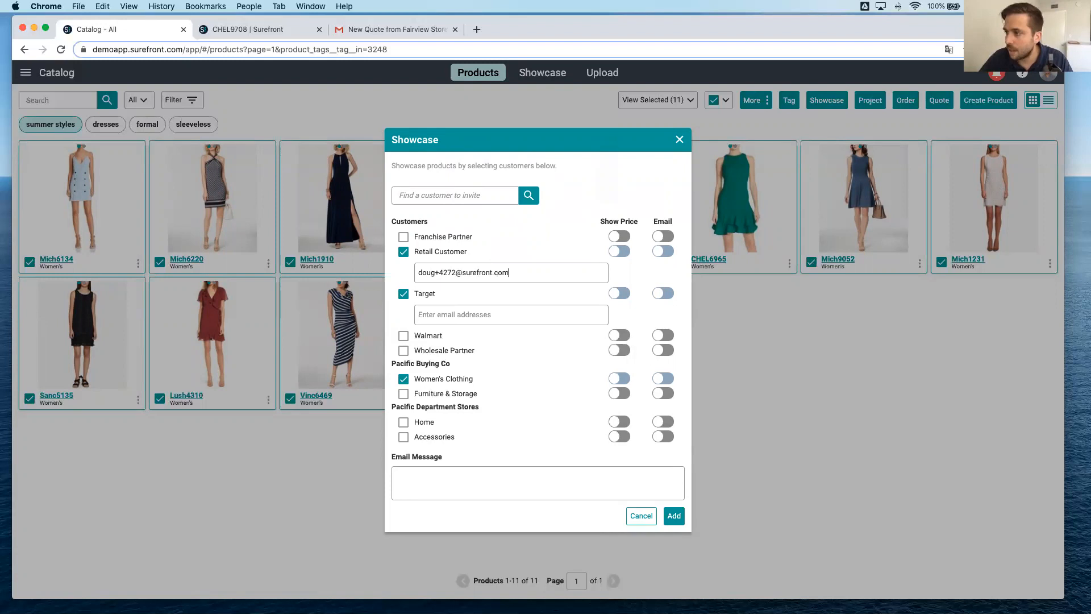
{"action": "left_click", "coordinate": [467, 312]}
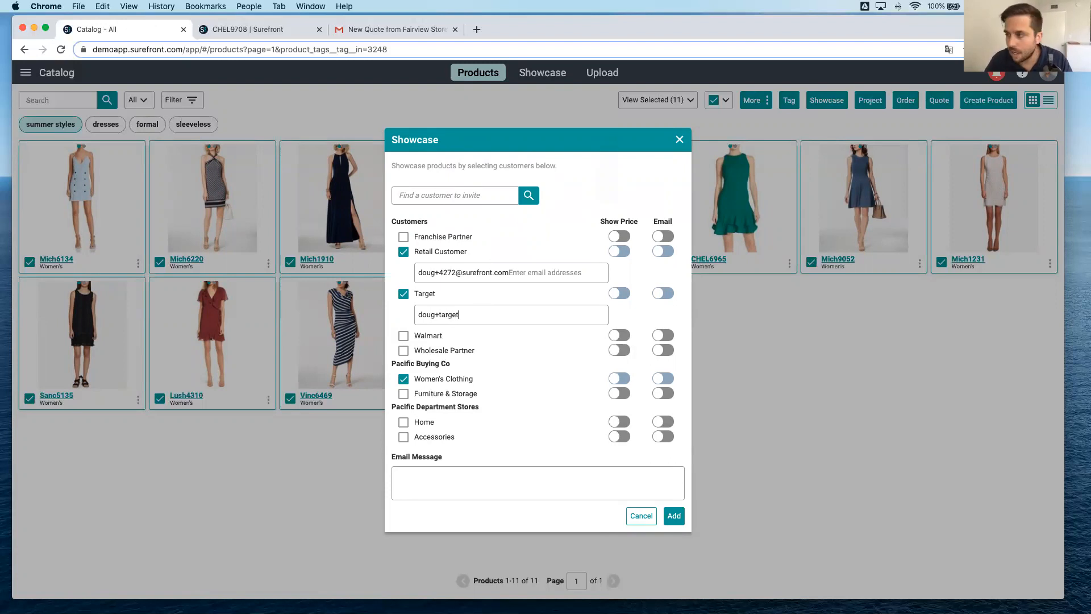
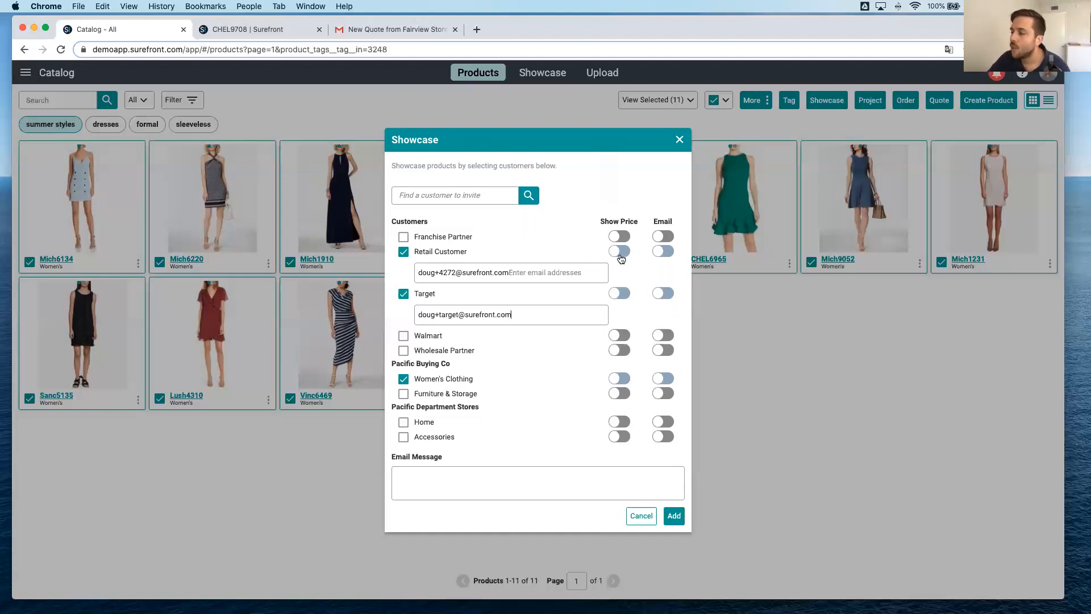
{"action": "left_click", "coordinate": [559, 271]}
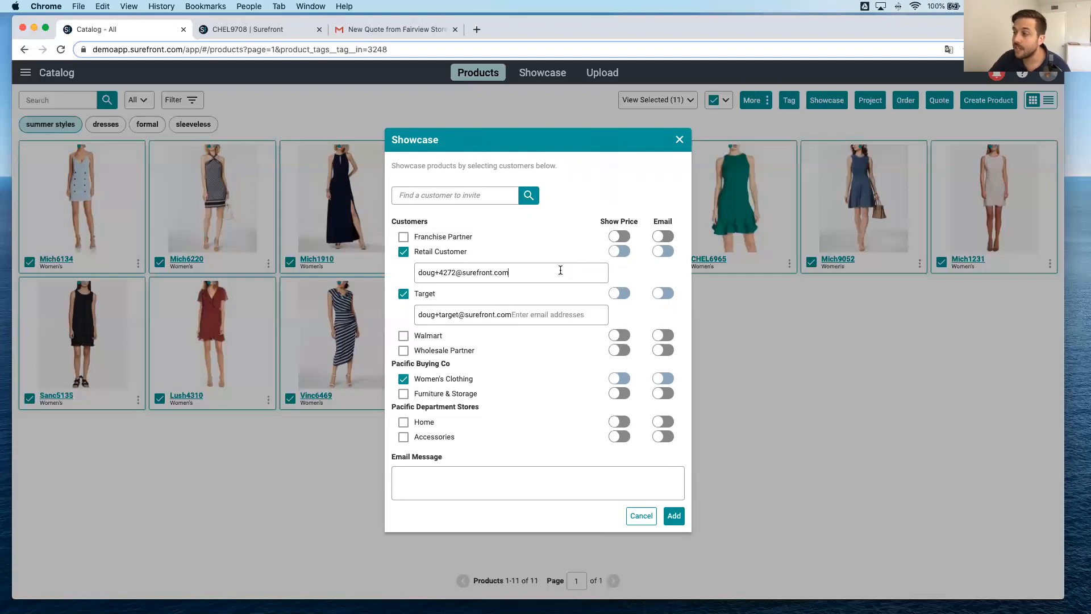
{"action": "left_click", "coordinate": [562, 315]}
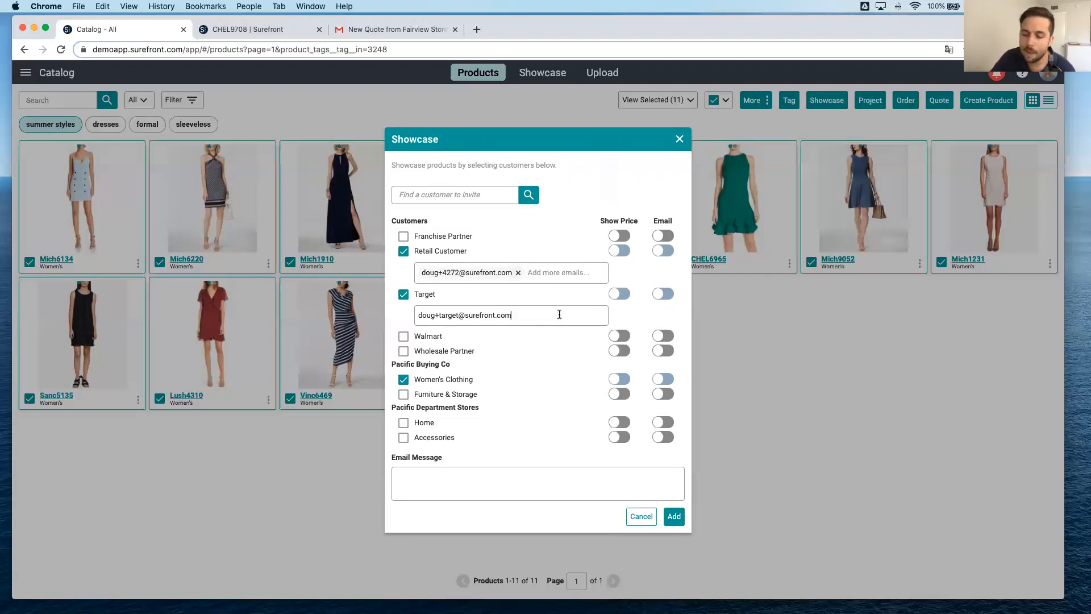
Enable Show Price and Email for Retail Customer, Target and Women's Clothing.
{"action": "left_click", "coordinate": [618, 250]}
{"action": "left_click", "coordinate": [663, 250]}
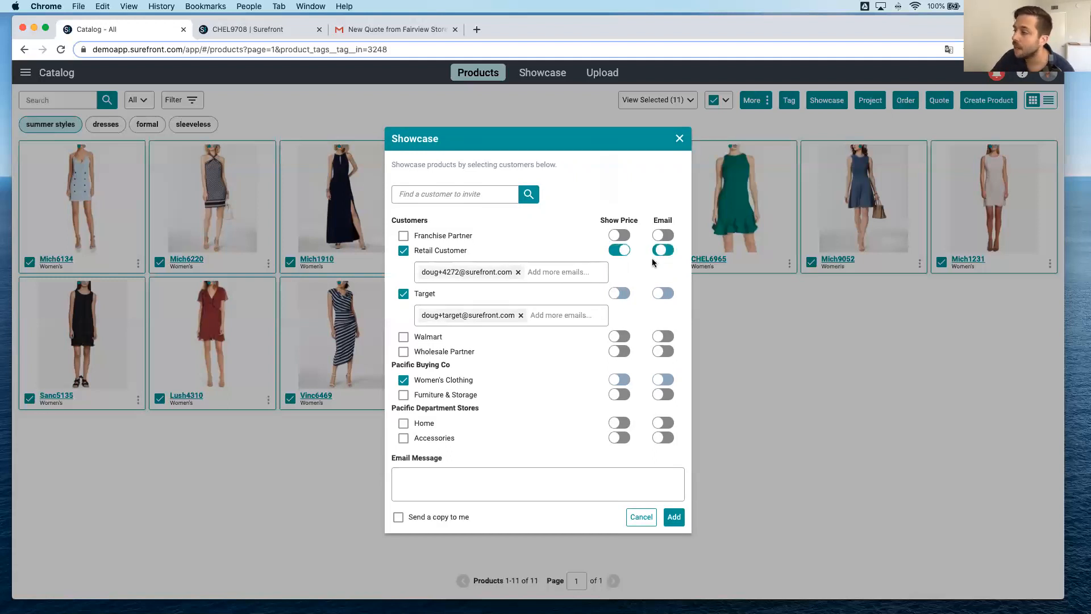
{"action": "left_click", "coordinate": [618, 293]}
{"action": "left_click", "coordinate": [662, 294]}
{"action": "left_click", "coordinate": [619, 379]}
{"action": "left_click", "coordinate": [659, 379]}
Add the e-mail message "Here's our fabulous new summer line, inquire for more details on specific styles!" and submit the showcase.
{"action": "left_click", "coordinate": [534, 470]}
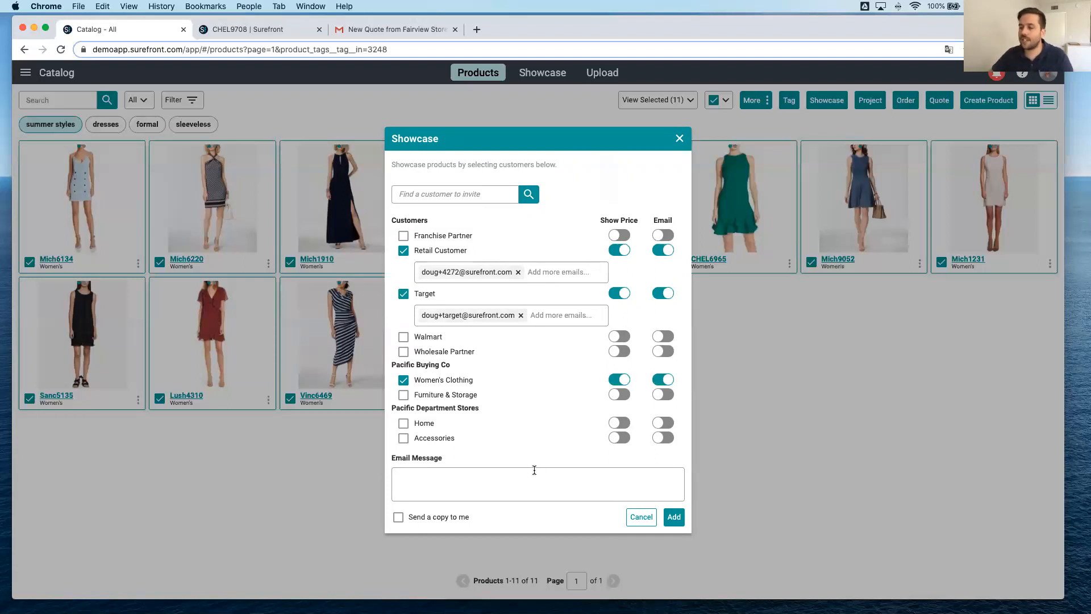
{"action": "type", "text": "h"}
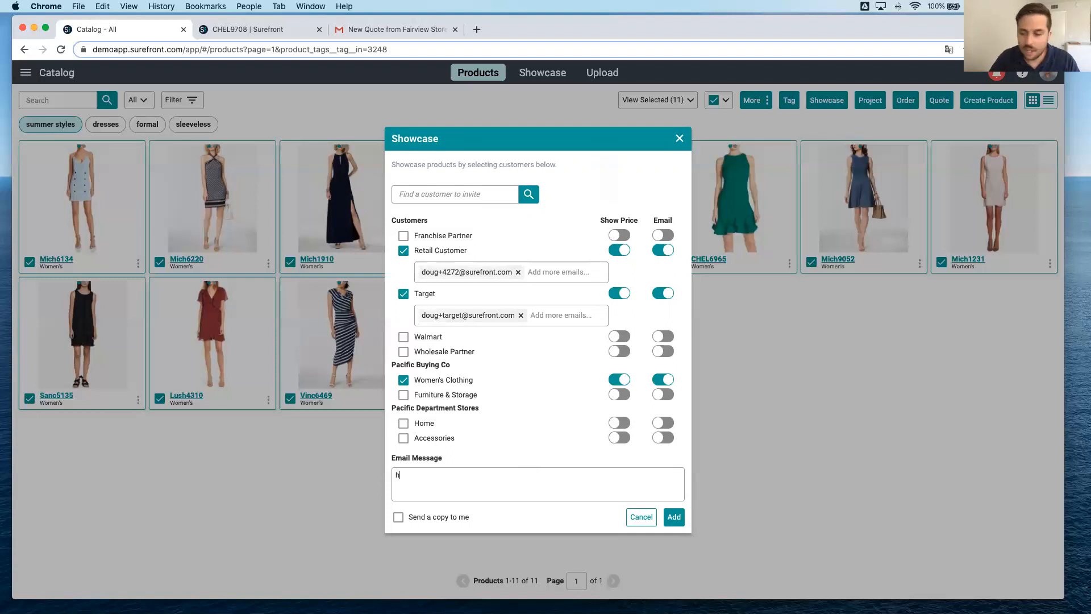
{"action": "type", "text": "Here's our fabulous new summer line"}
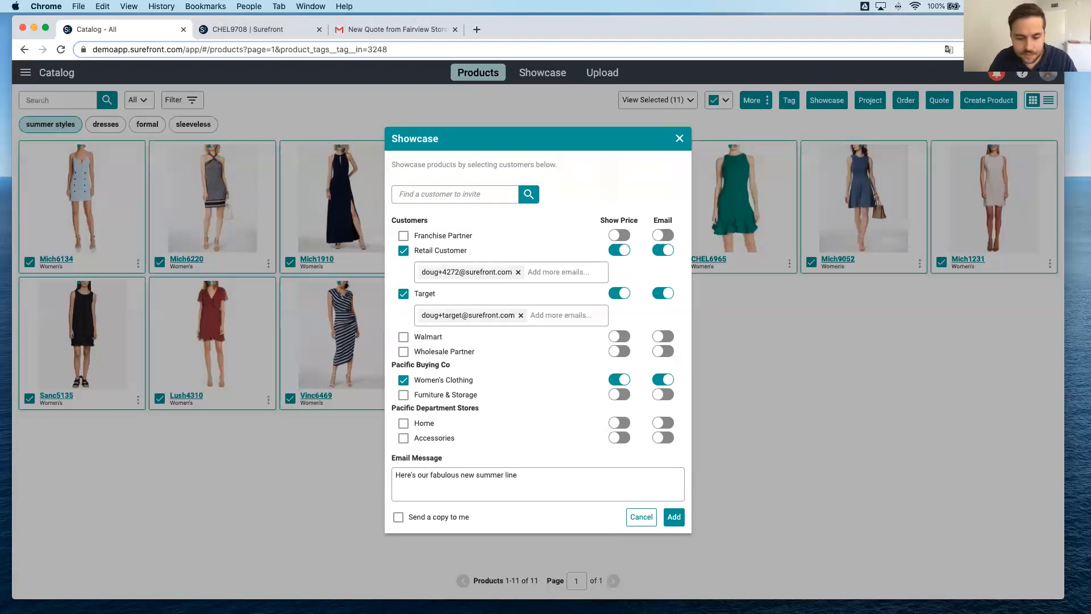
{"action": "type", "text": ", inquir"}
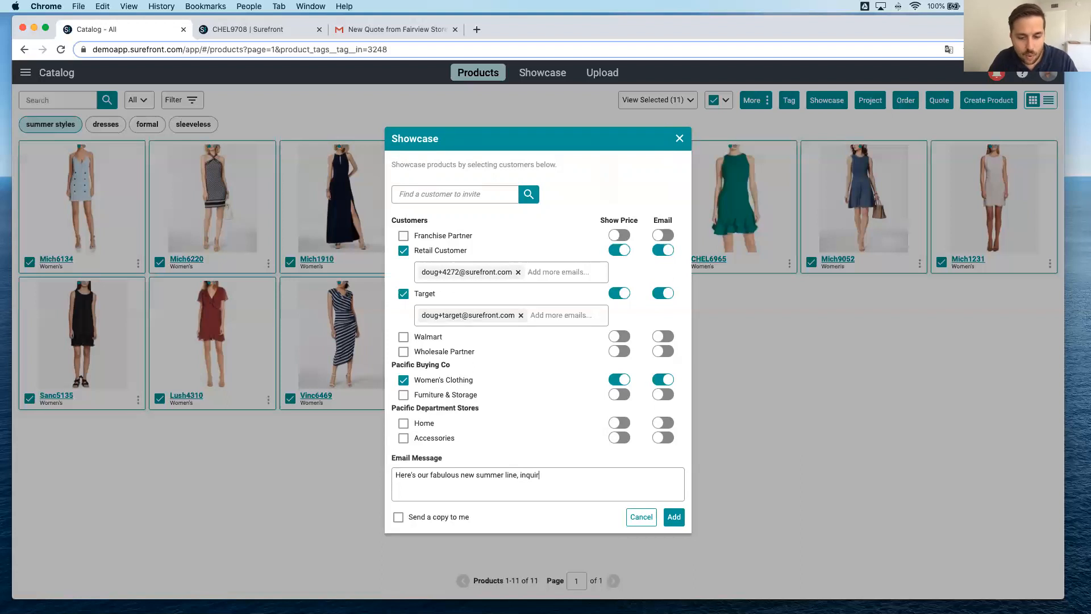
{"action": "type", "text": "e for more det"}
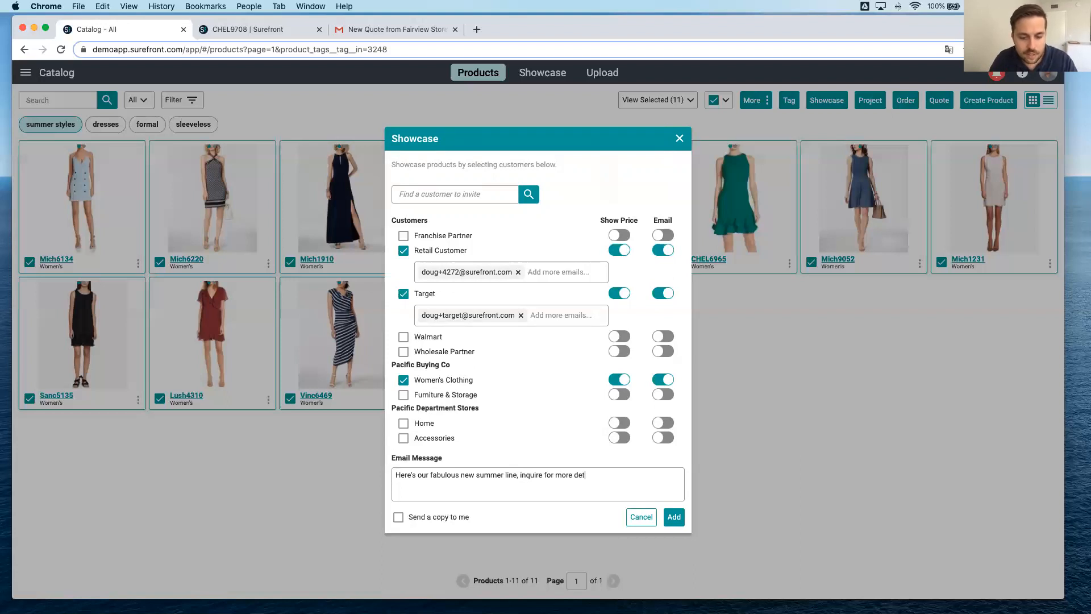
{"action": "type", "text": "ails on specific styles"}
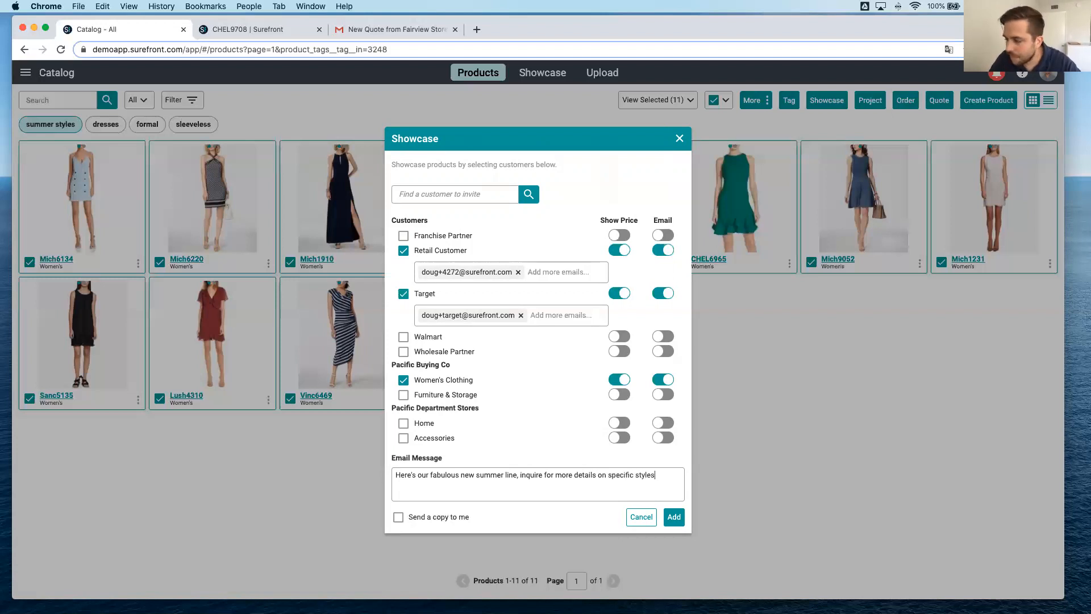
{"action": "type", "text": "!"}
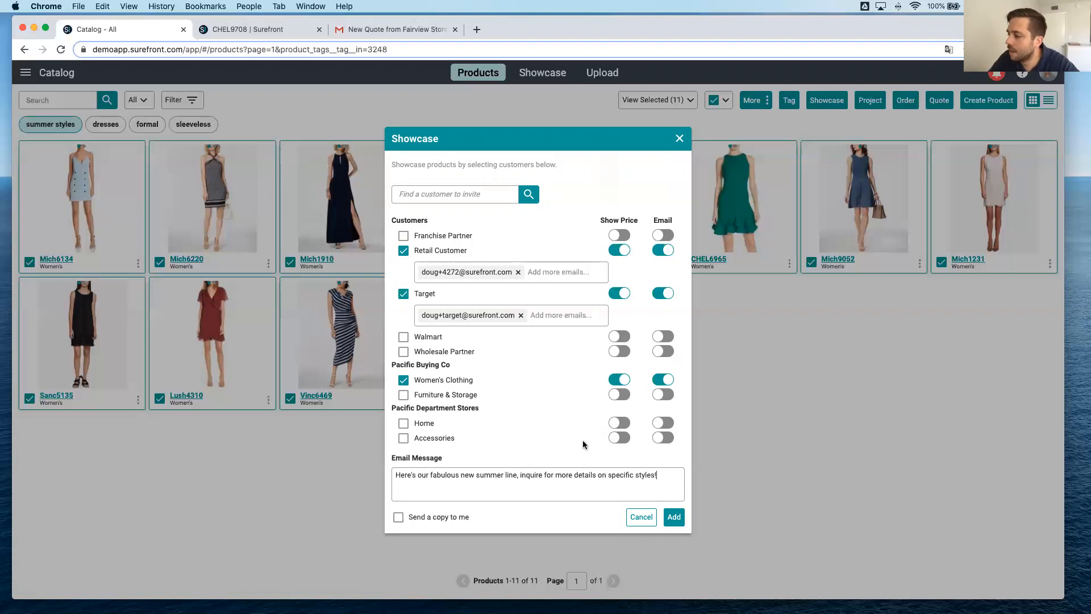
{"action": "left_click", "coordinate": [674, 517]}
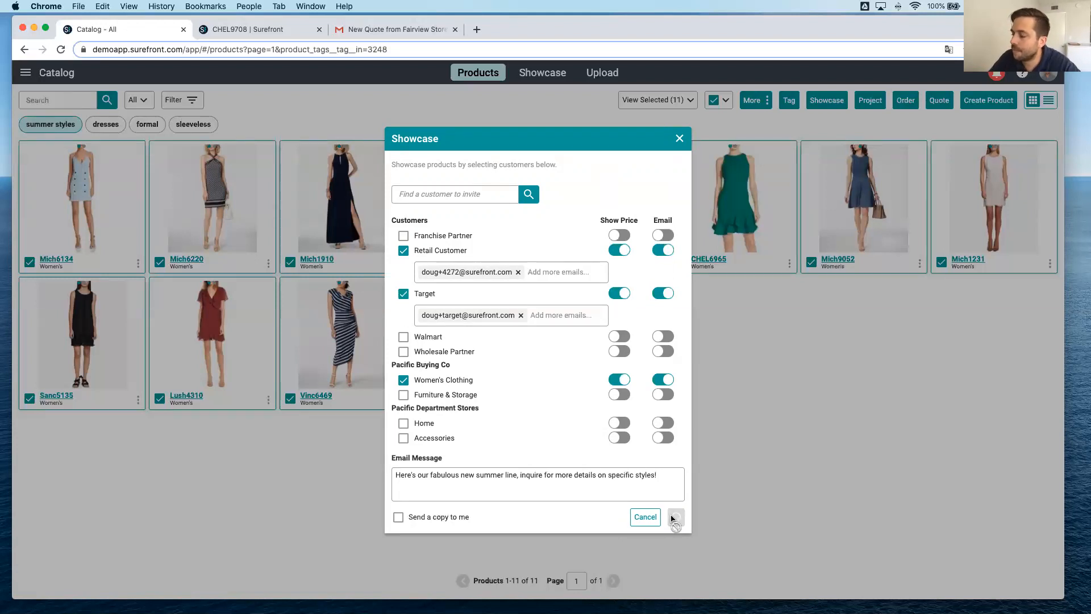
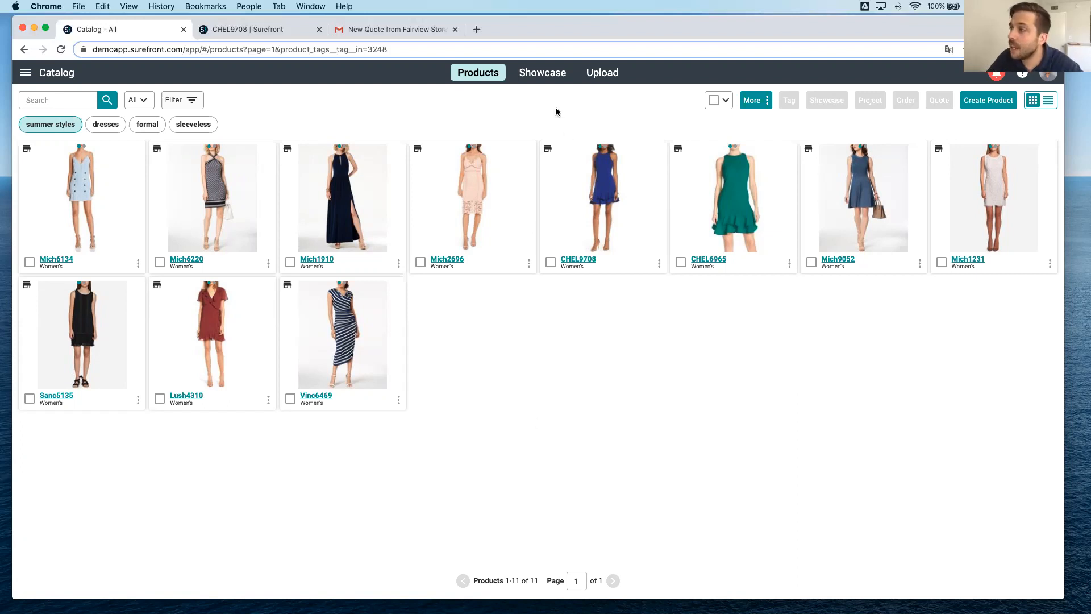
Remove product Mich1231 from Pacific Buying Co's Women's Clothing showcase.
{"action": "left_click", "coordinate": [543, 74]}
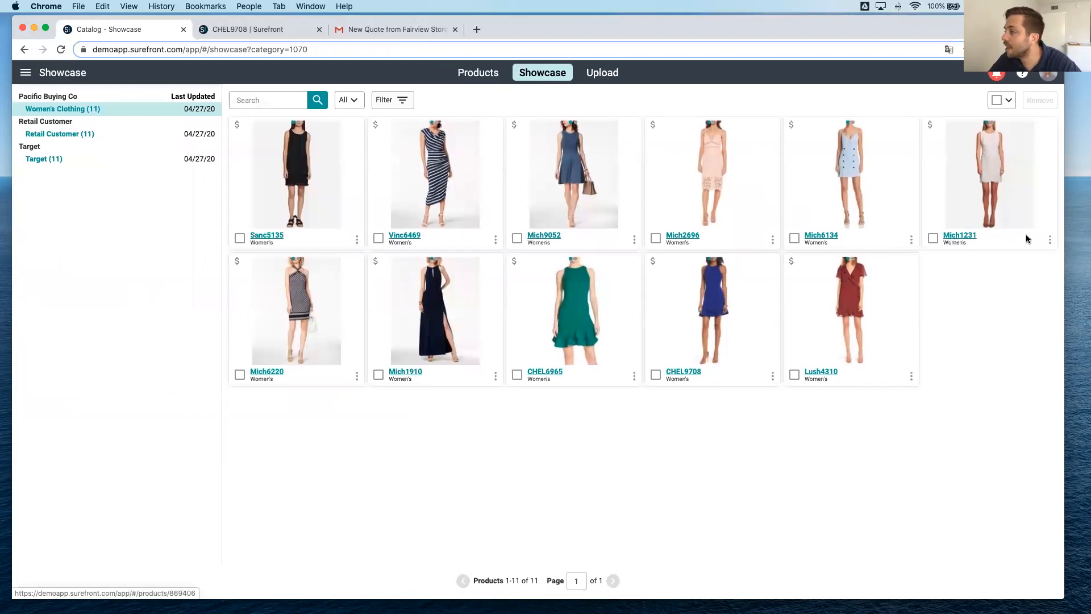
{"action": "left_click", "coordinate": [1050, 239]}
{"action": "left_click", "coordinate": [1036, 260]}
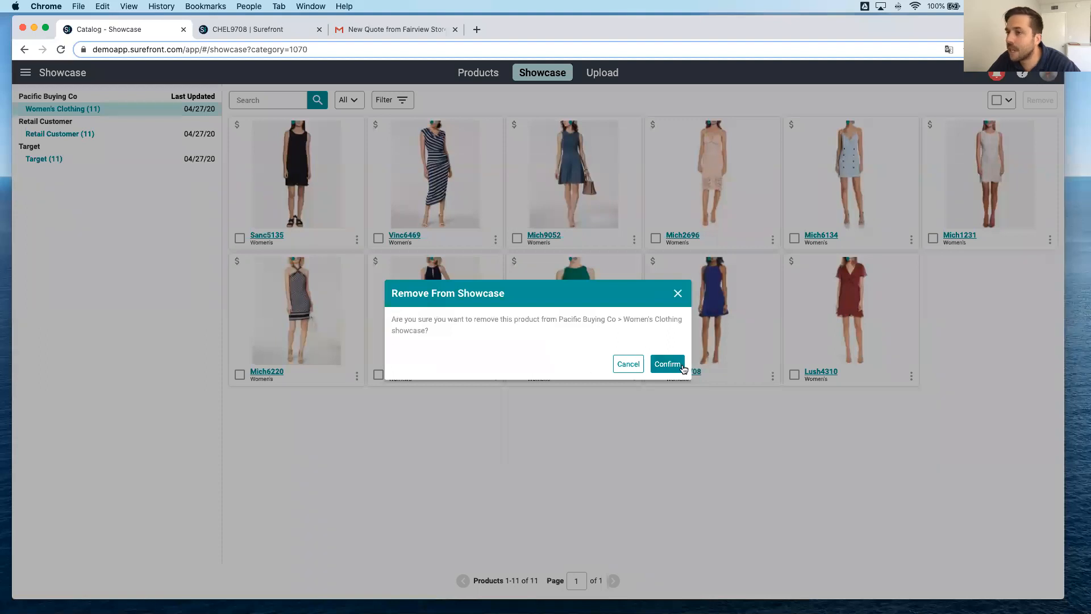
{"action": "left_click", "coordinate": [682, 367]}
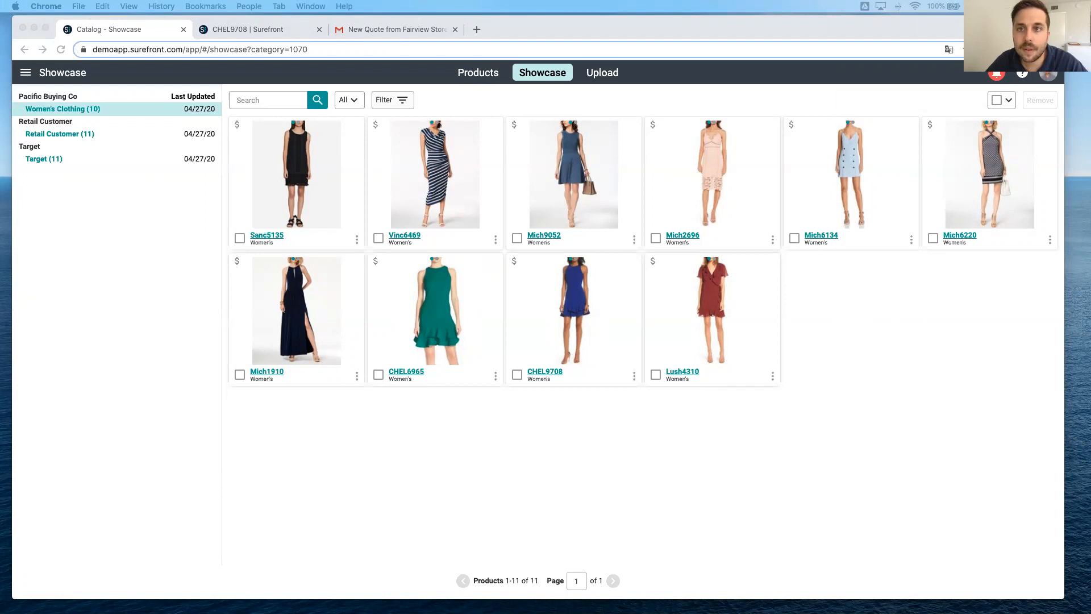
Review the New Products from Fairview Stores e-mail in Gmail and open its Discover Products link in a widened incognito window.
{"action": "left_click_drag", "start_coordinate": [1, 97], "coordinate": [550, 31]}
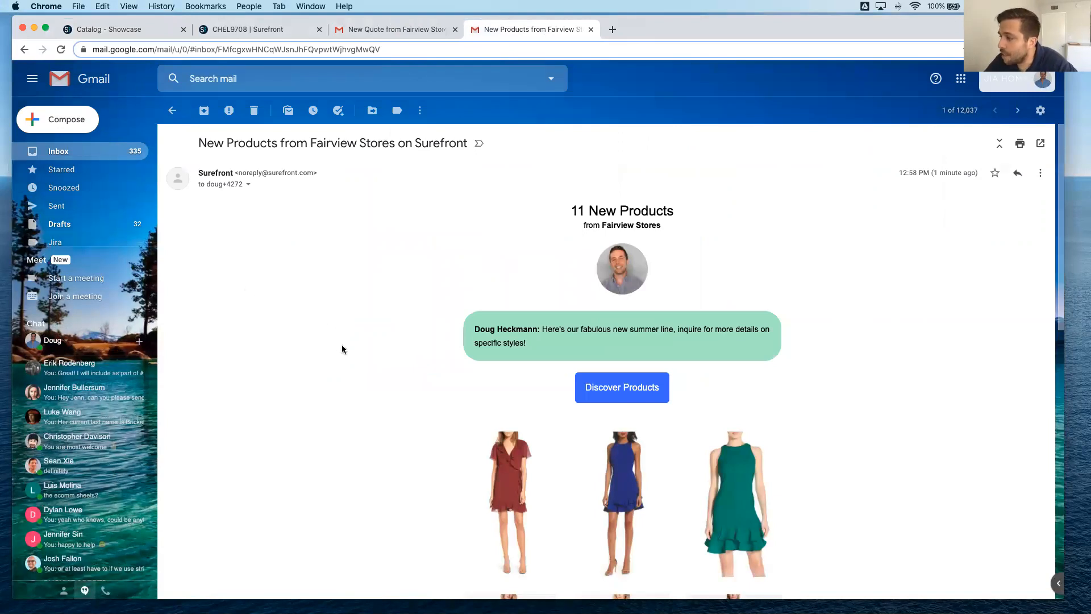
{"action": "scroll", "coordinate": [342, 349], "scroll_direction": "down", "scroll_amount": 5}
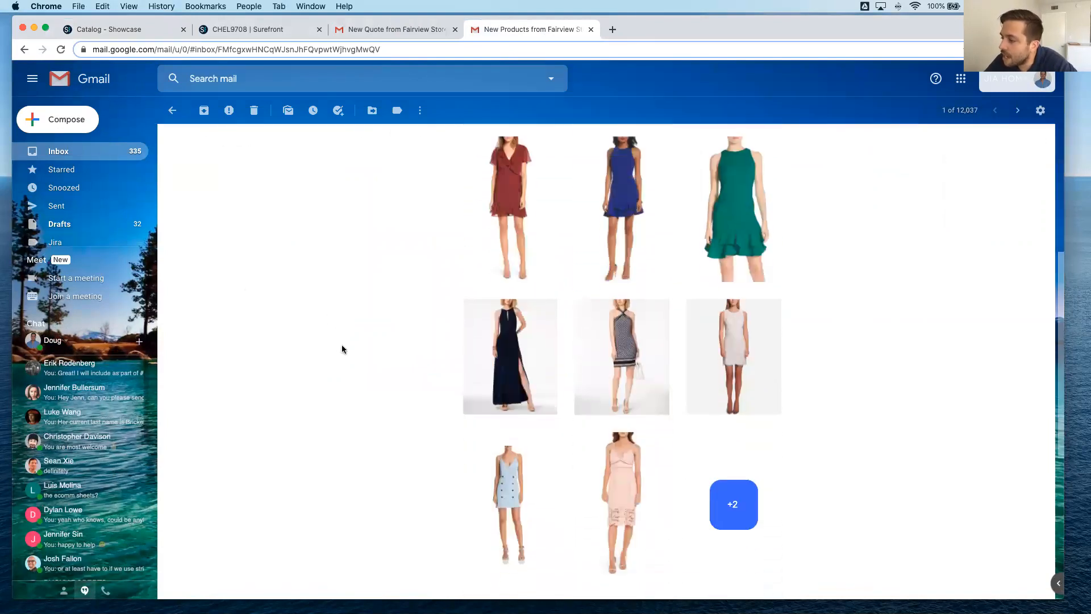
{"action": "scroll", "coordinate": [342, 349], "scroll_direction": "up", "scroll_amount": 3}
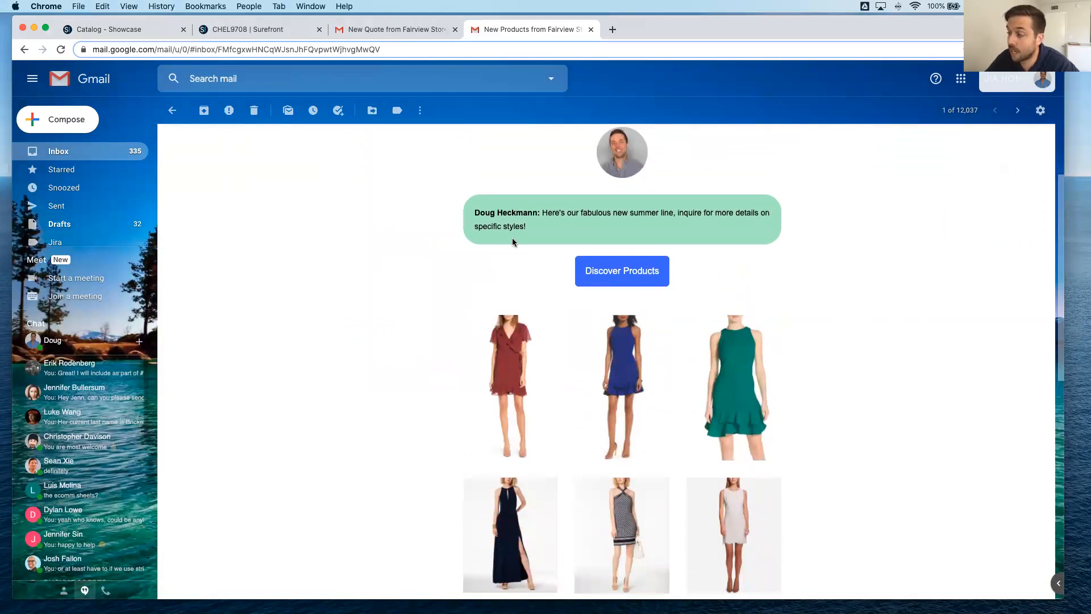
{"action": "scroll", "coordinate": [441, 328], "scroll_direction": "down", "scroll_amount": 3}
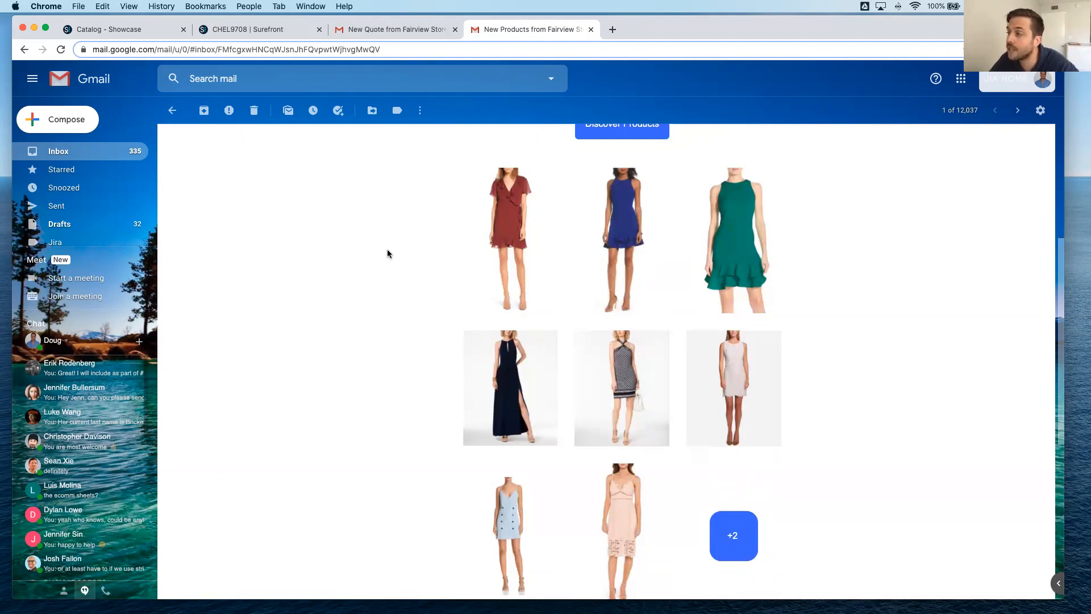
{"action": "scroll", "coordinate": [428, 255], "scroll_direction": "up", "scroll_amount": 4}
{"action": "scroll", "coordinate": [428, 255], "scroll_direction": "down", "scroll_amount": 3}
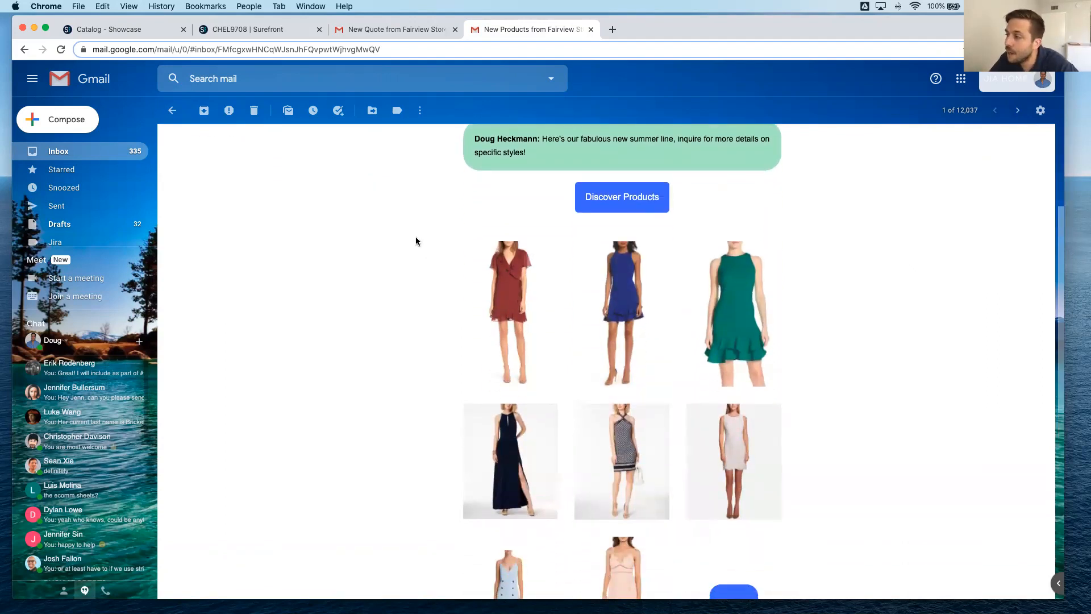
{"action": "right_click", "coordinate": [632, 197]}
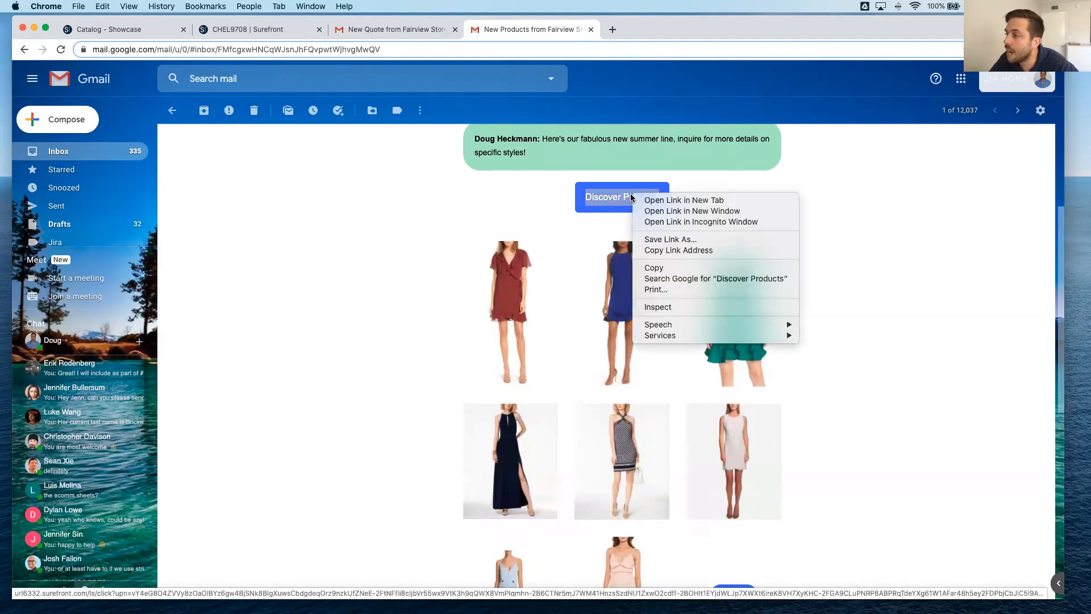
{"action": "left_click", "coordinate": [646, 223]}
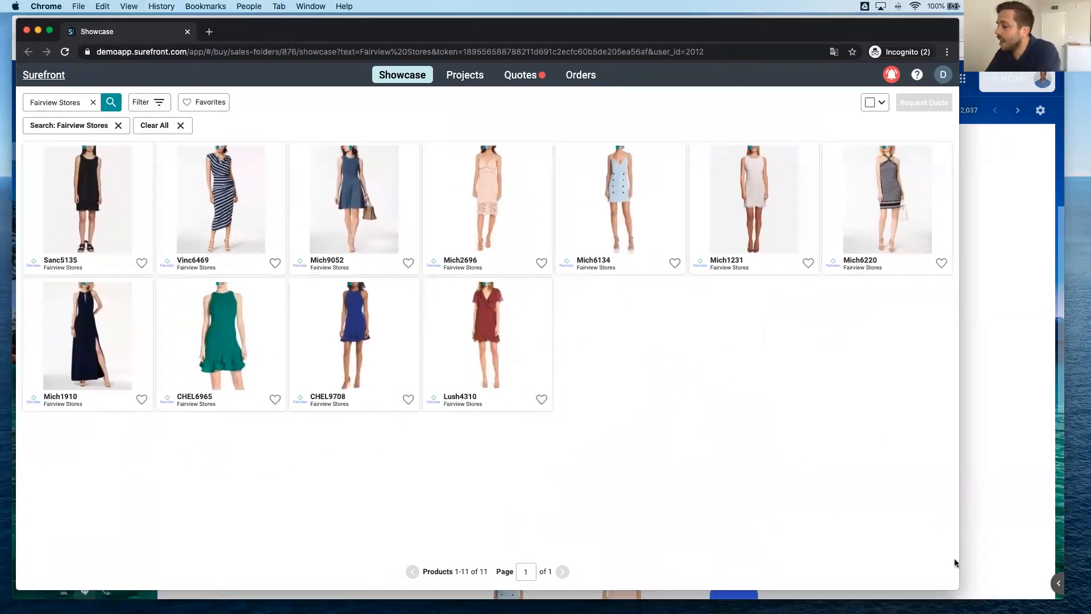
{"action": "left_click_drag", "start_coordinate": [958, 586], "coordinate": [1009, 591]}
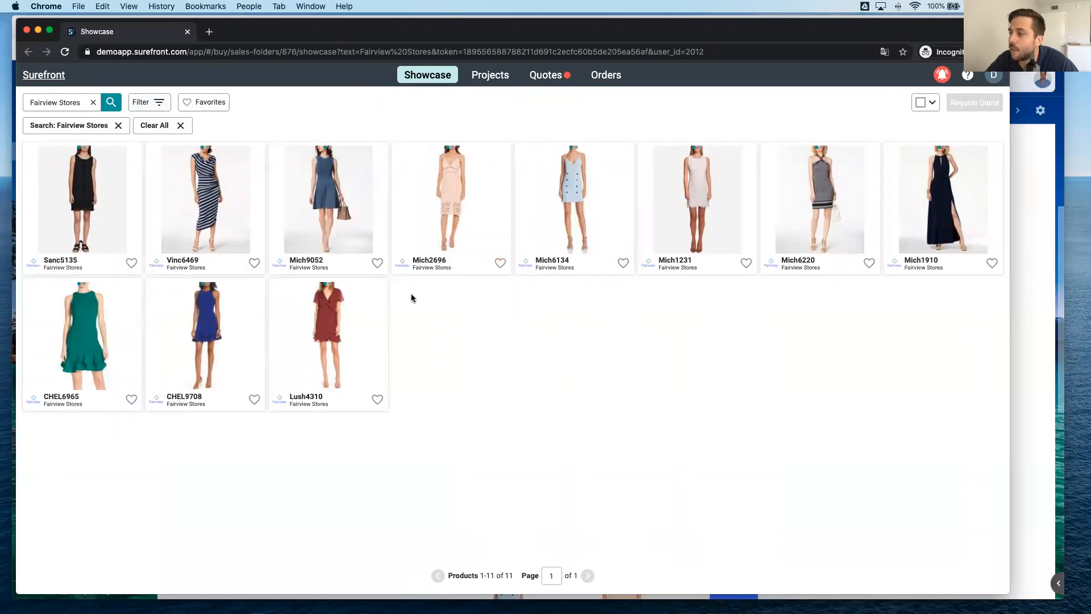
Select products Vinc6469, Mich2696 and Mich6134 in the buyer's showcase and start a quote request for them.
{"action": "left_click", "coordinate": [156, 264]}
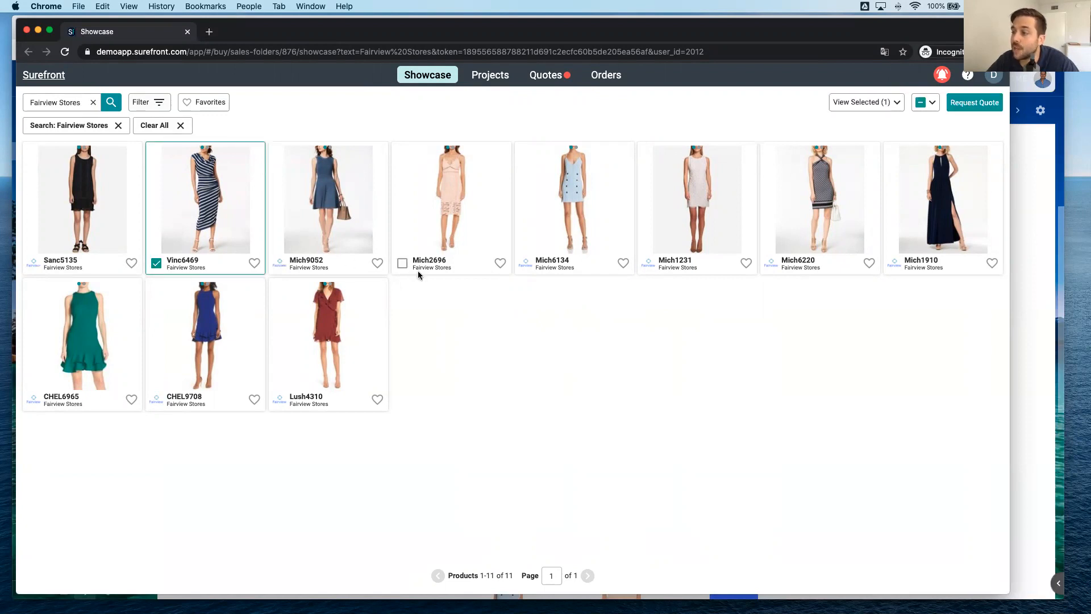
{"action": "left_click", "coordinate": [403, 264]}
{"action": "left_click", "coordinate": [525, 264]}
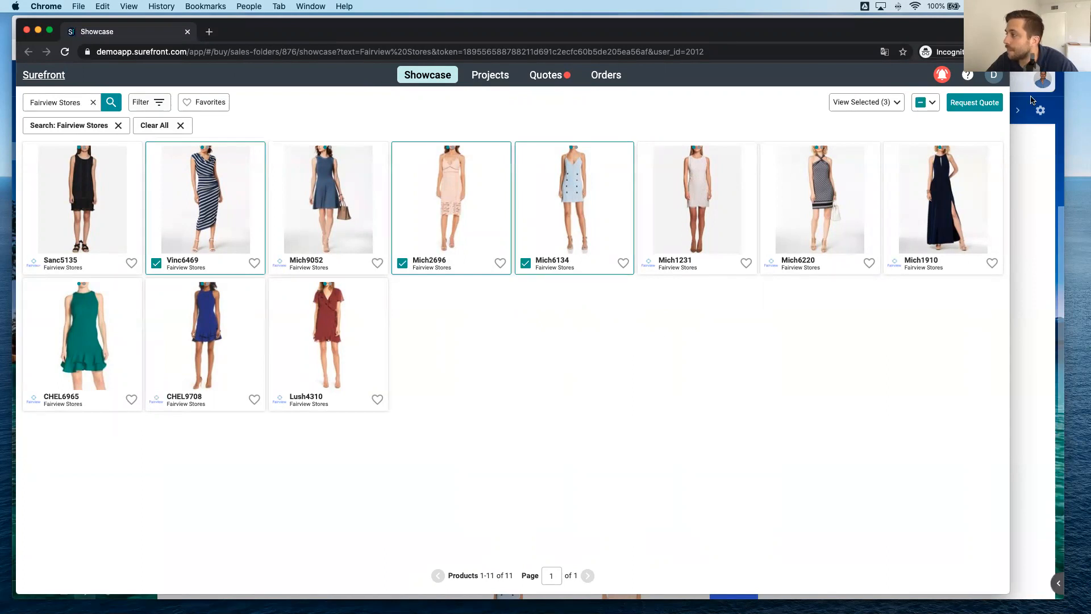
{"action": "left_click", "coordinate": [988, 109]}
Fill in the quote request as New Summer Style Quote with Domestic Prepaid freight terms, and close it without sending.
{"action": "left_click", "coordinate": [510, 316]}
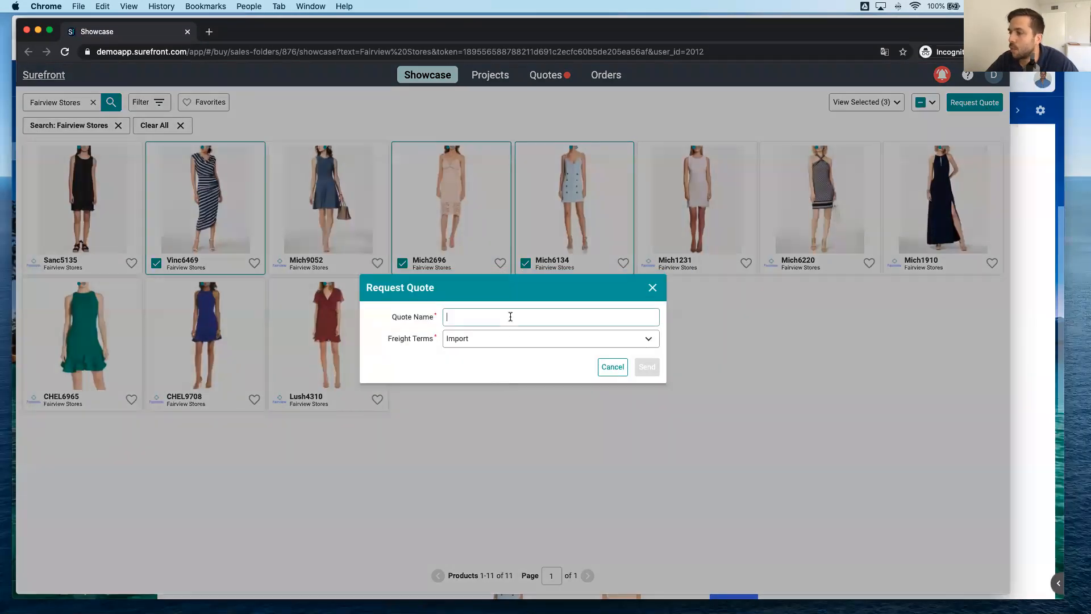
{"action": "type", "text": "N"}
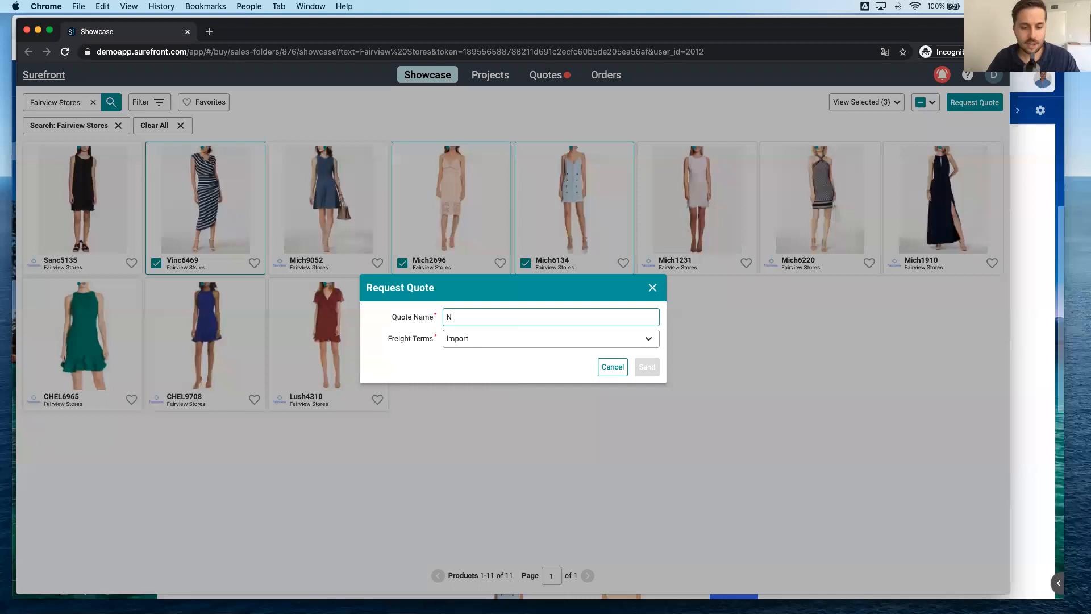
{"action": "type", "text": "ew Summer "}
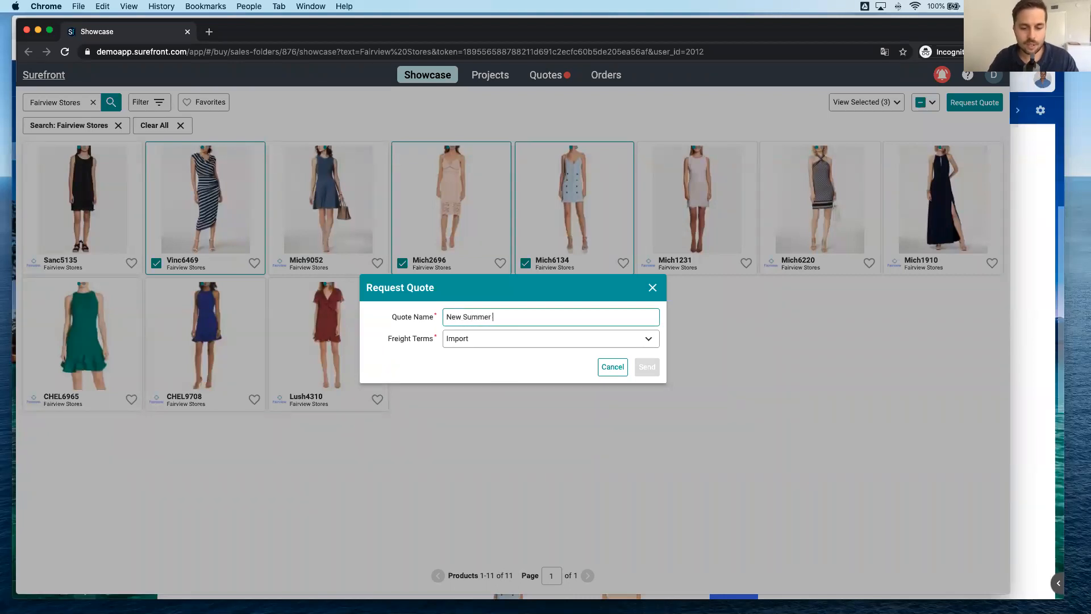
{"action": "type", "text": "Style Quote"}
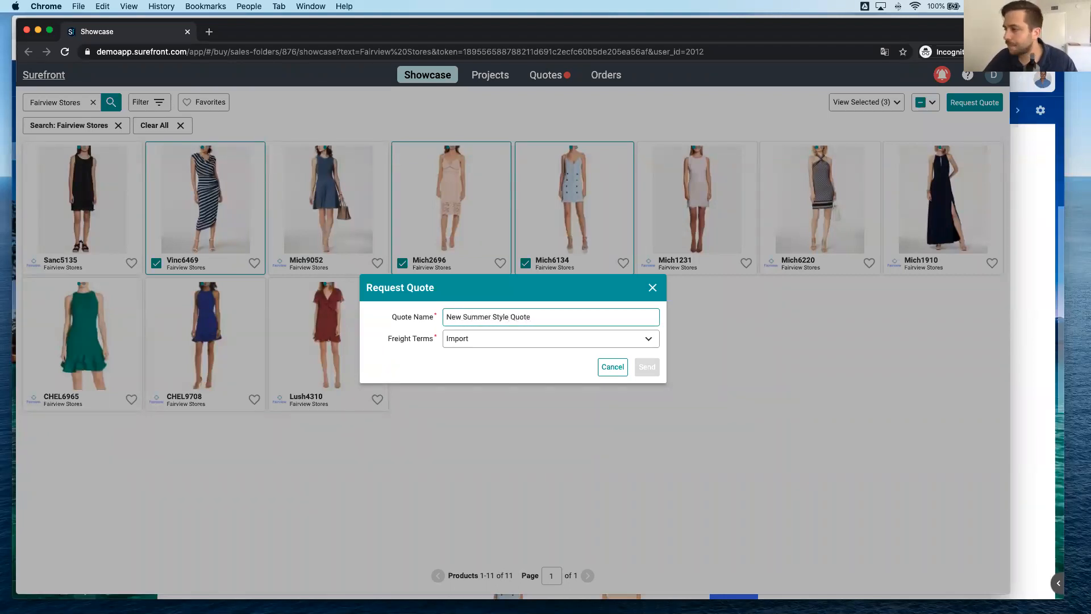
{"action": "left_click", "coordinate": [509, 339]}
{"action": "left_click", "coordinate": [504, 370]}
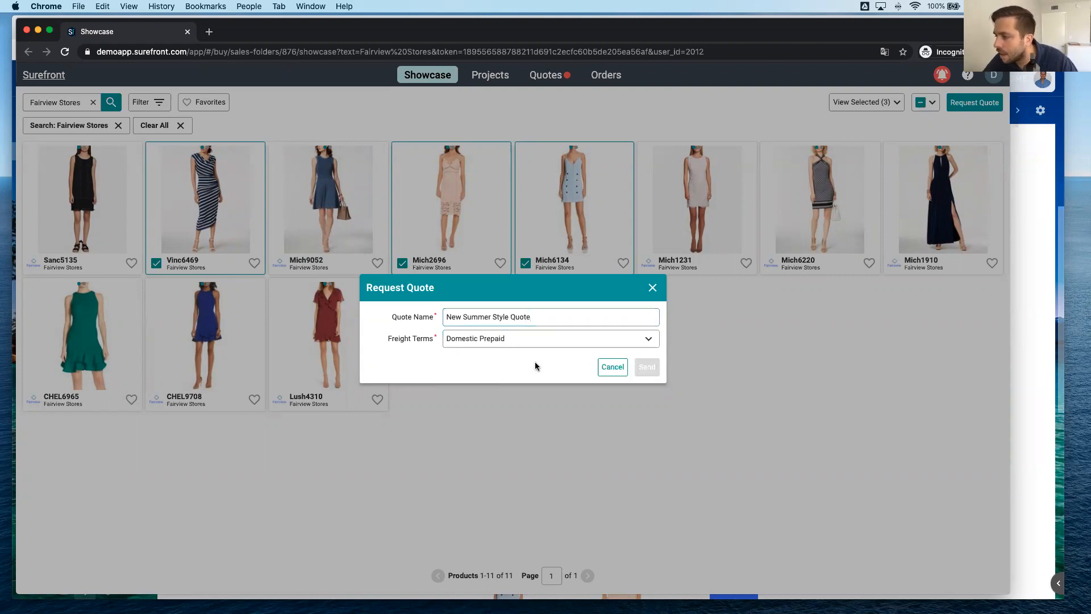
{"action": "left_click", "coordinate": [652, 289]}
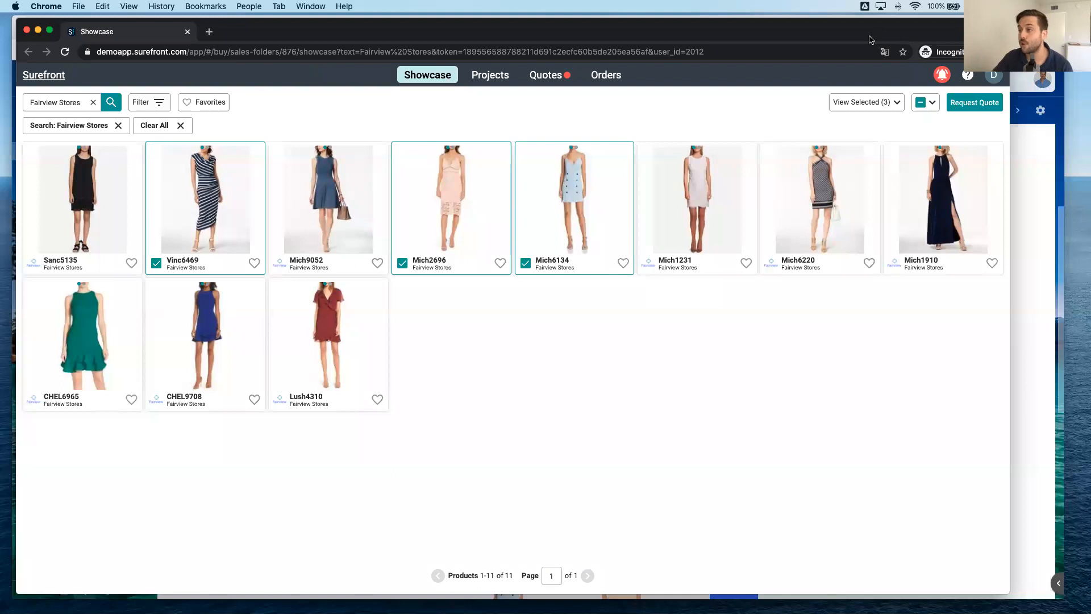
Minimize the buyer's incognito window and show all products in the seller's catalog.
{"action": "left_click", "coordinate": [37, 32]}
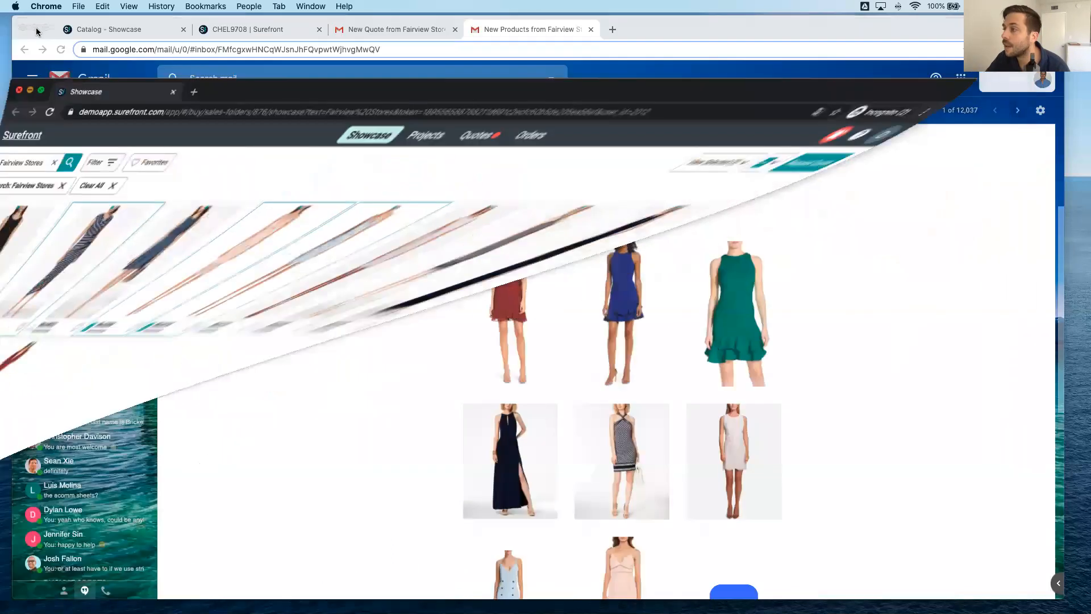
{"action": "left_click", "coordinate": [150, 31]}
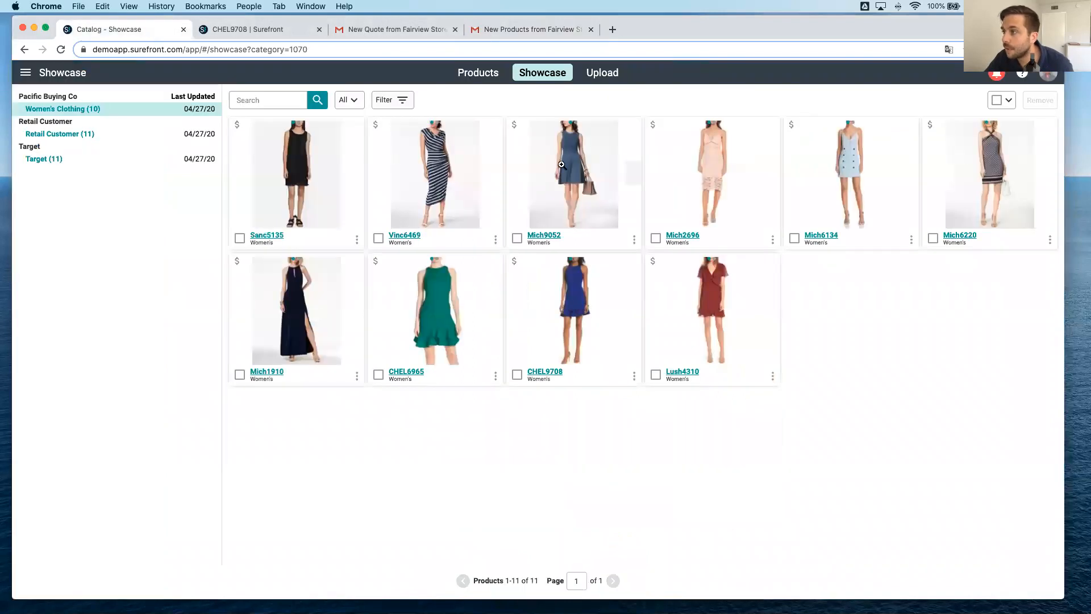
{"action": "left_click", "coordinate": [499, 72]}
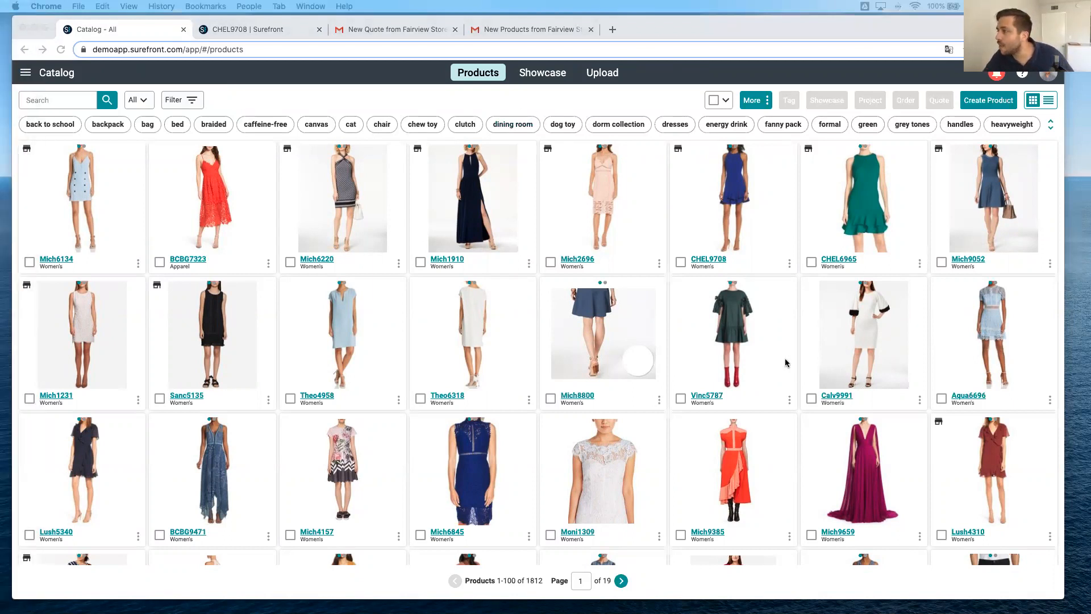
{"action": "left_click", "coordinate": [1055, 79]}
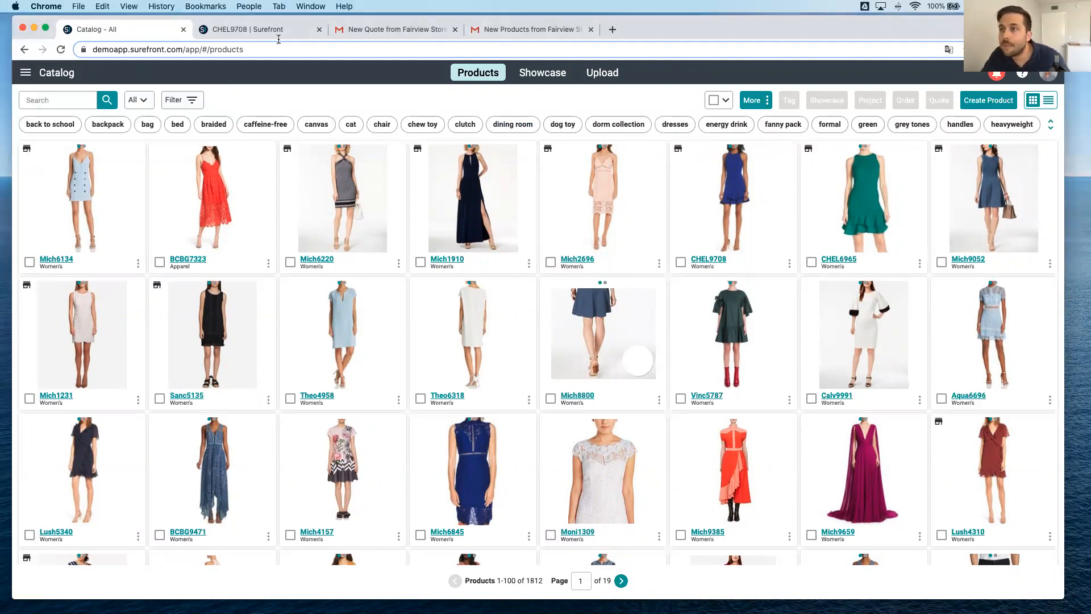
{"action": "left_click_drag", "start_coordinate": [758, 31], "coordinate": [276, 25]}
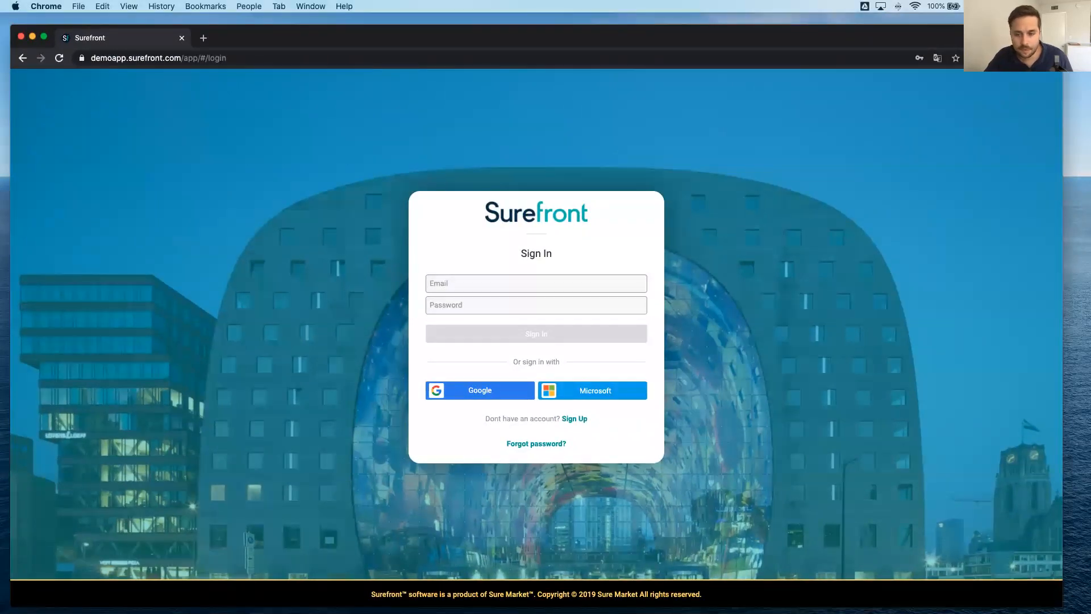
Sign in to the other Surefront account with its e-mail address and account password.
{"action": "left_click", "coordinate": [543, 287]}
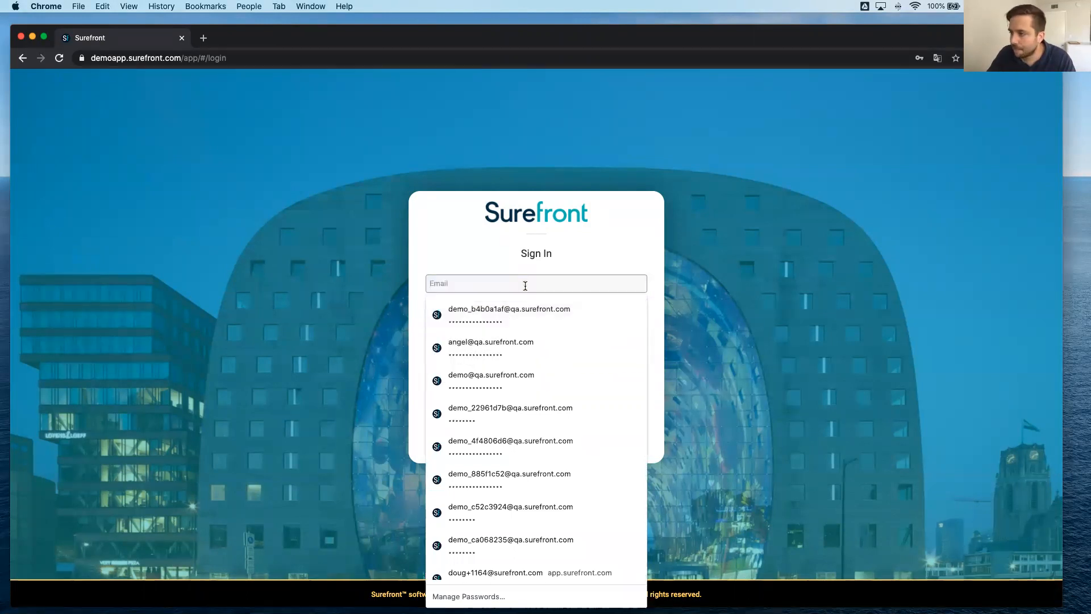
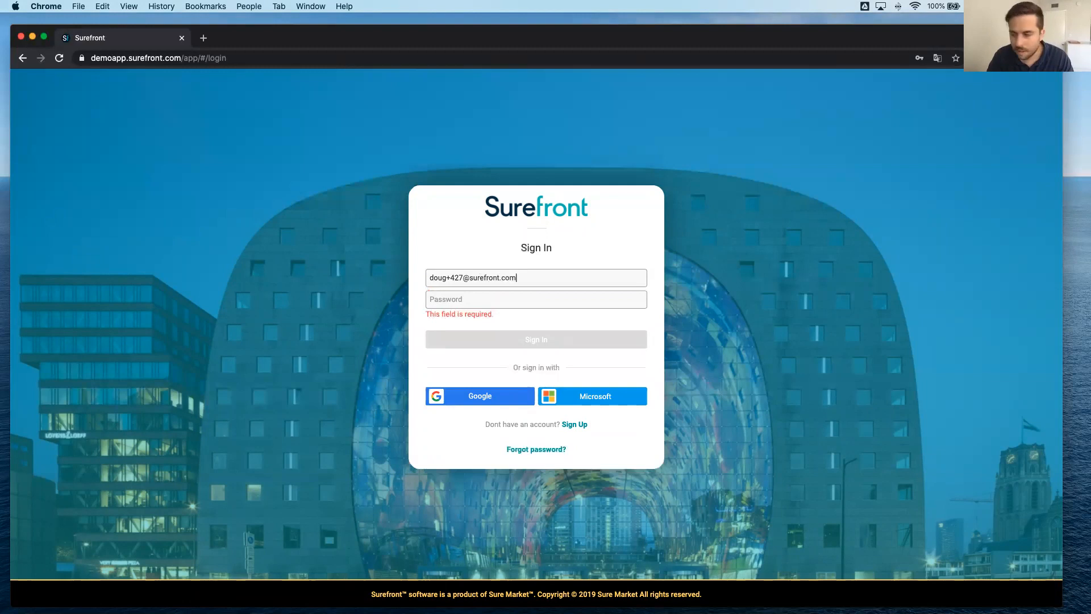
{"action": "type", "text": "p"}
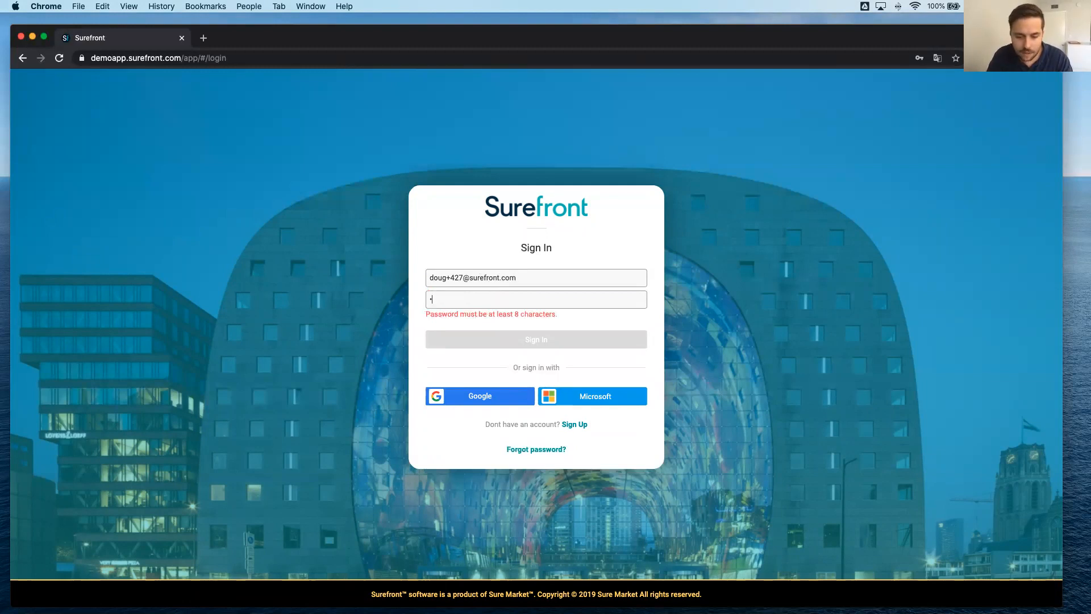
{"action": "type", "text": "asswor"}
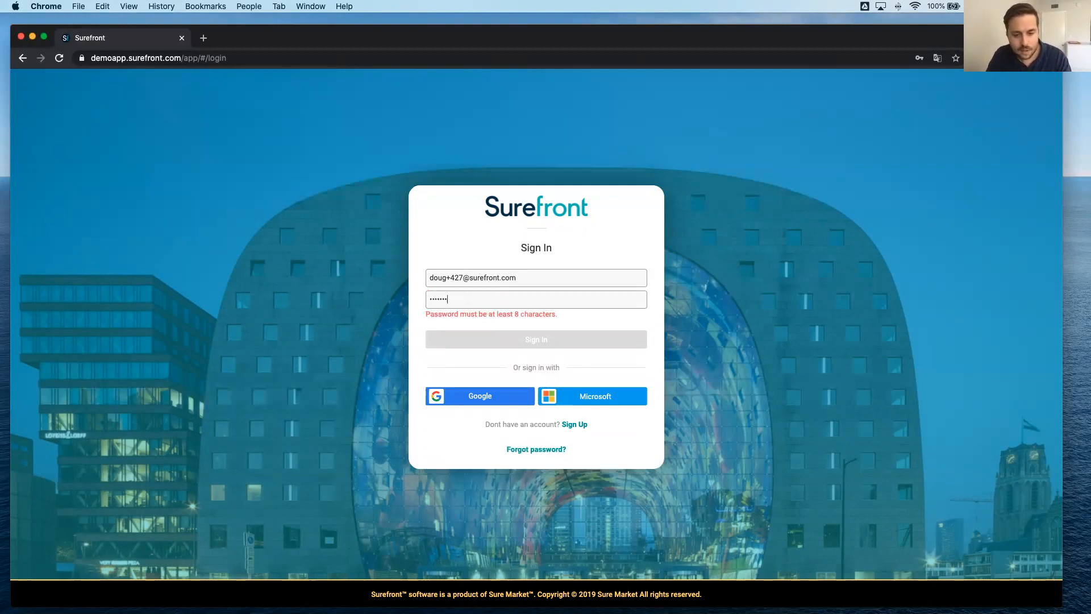
{"action": "type", "text": "d"}
{"action": "key", "text": "Return"}
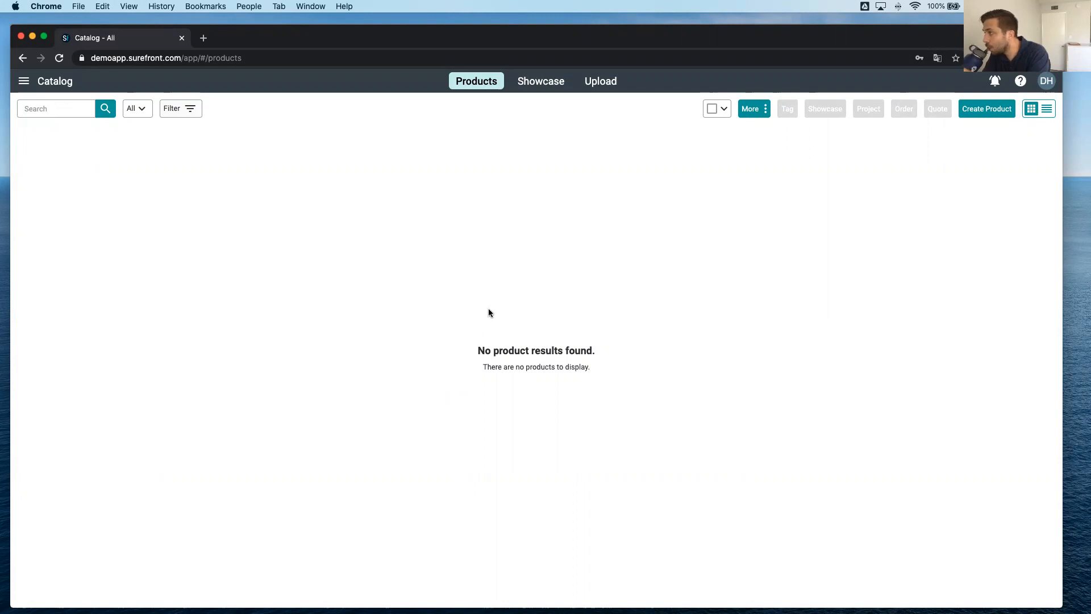
Start a new product with item number new1234 in the All category.
{"action": "left_click", "coordinate": [991, 113]}
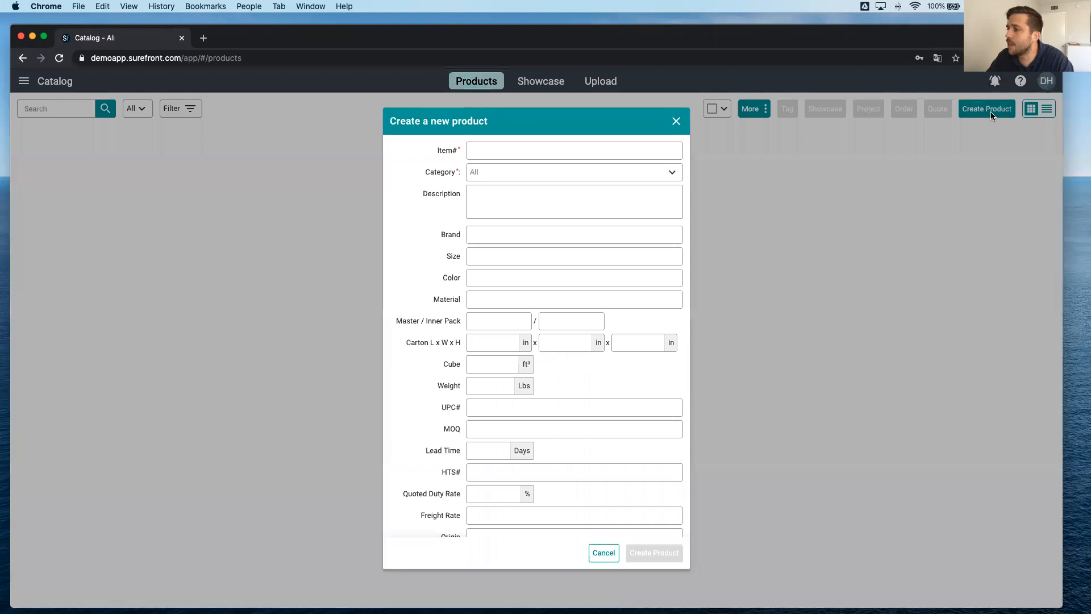
{"action": "left_click", "coordinate": [494, 151]}
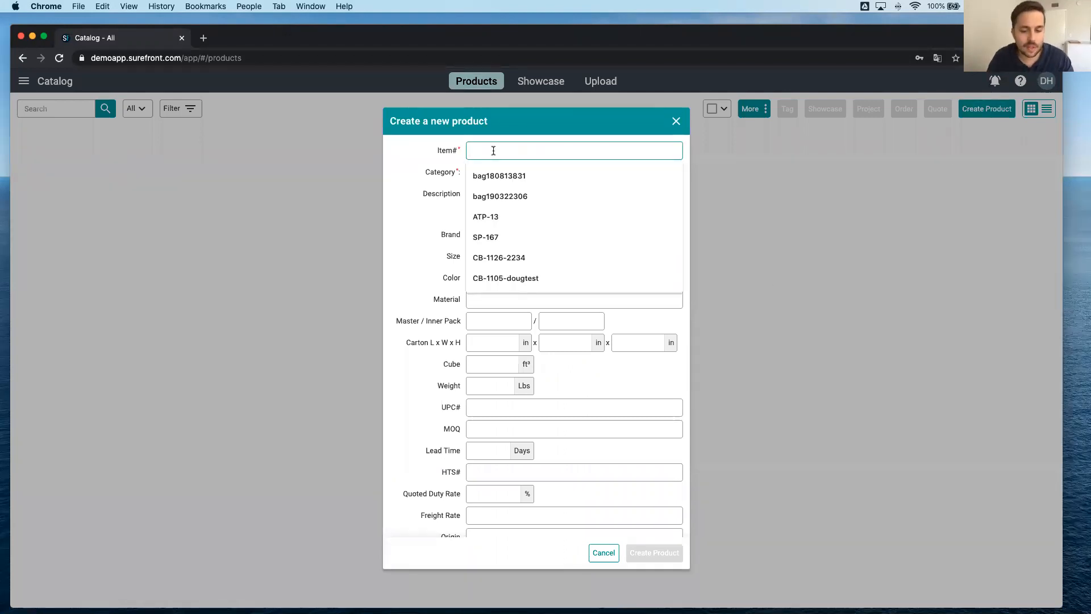
{"action": "type", "text": "new1234"}
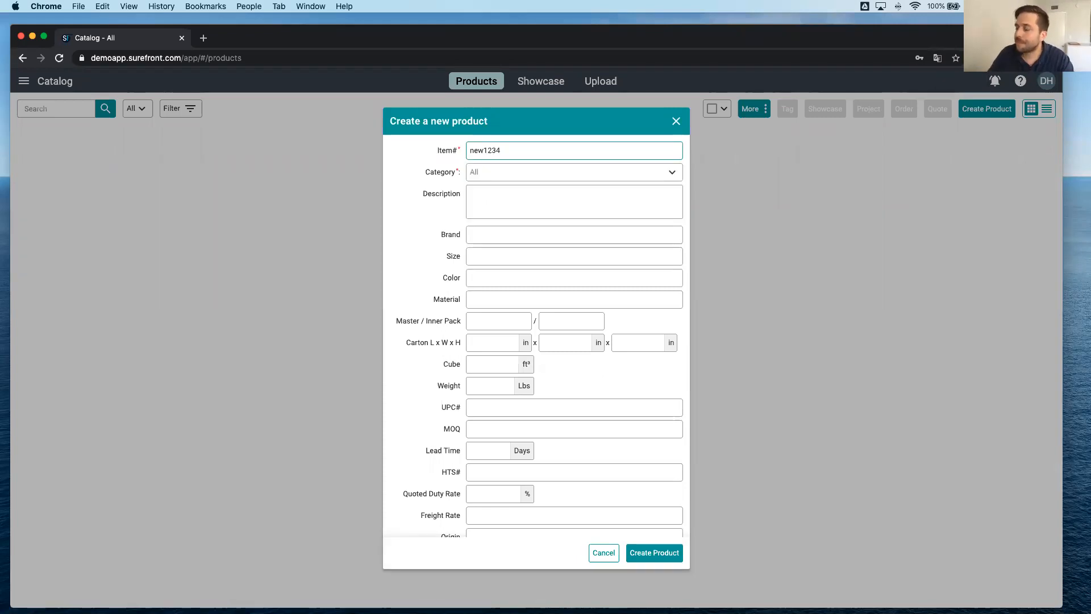
{"action": "left_click", "coordinate": [502, 175]}
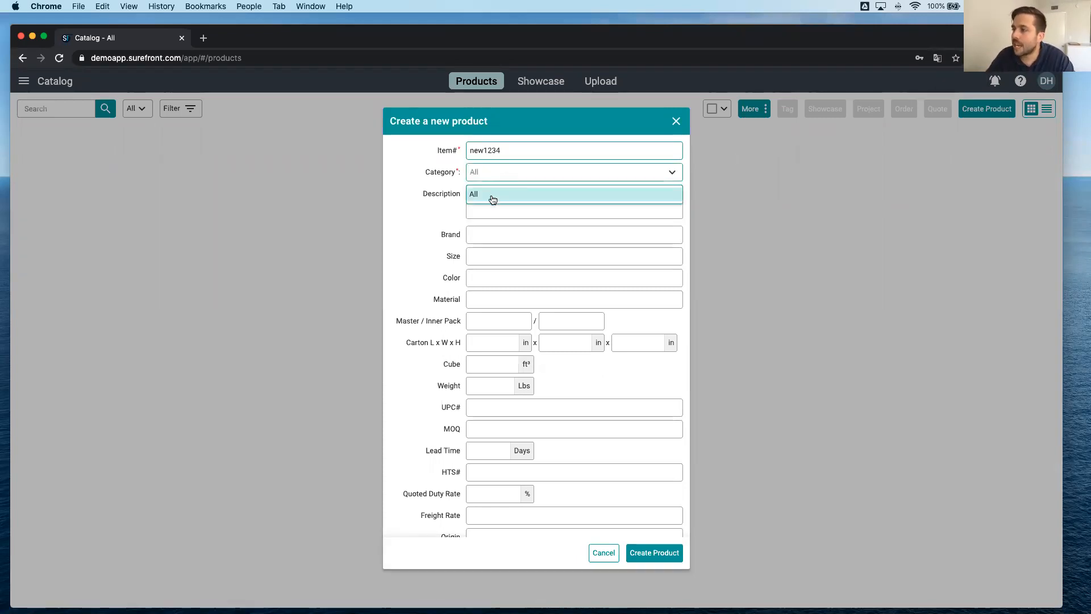
{"action": "left_click", "coordinate": [493, 194]}
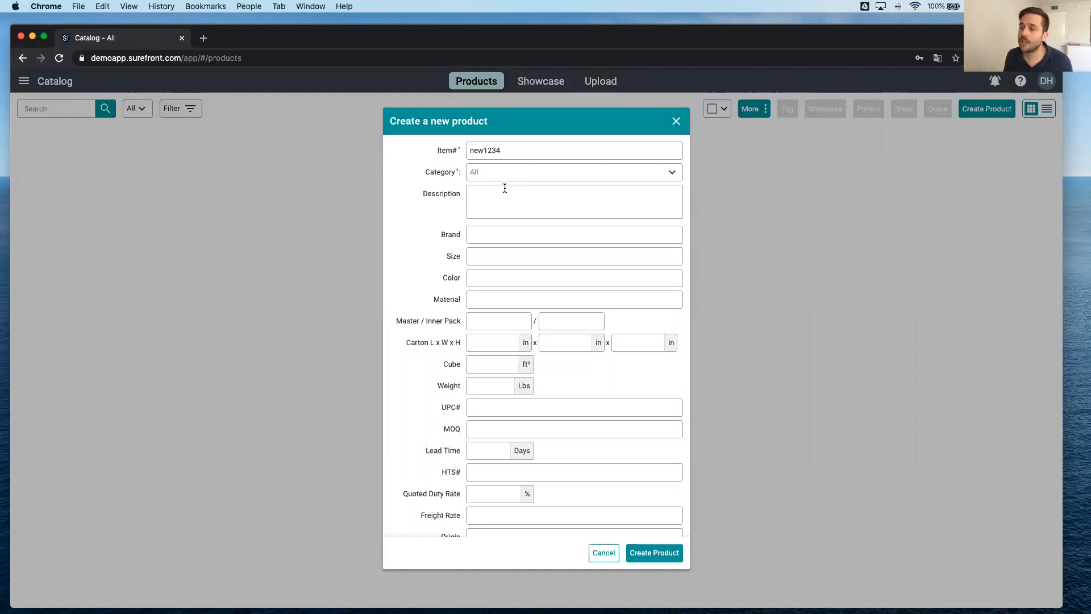
Describe the new product as New leather handbag and create it.
{"action": "left_click", "coordinate": [505, 188]}
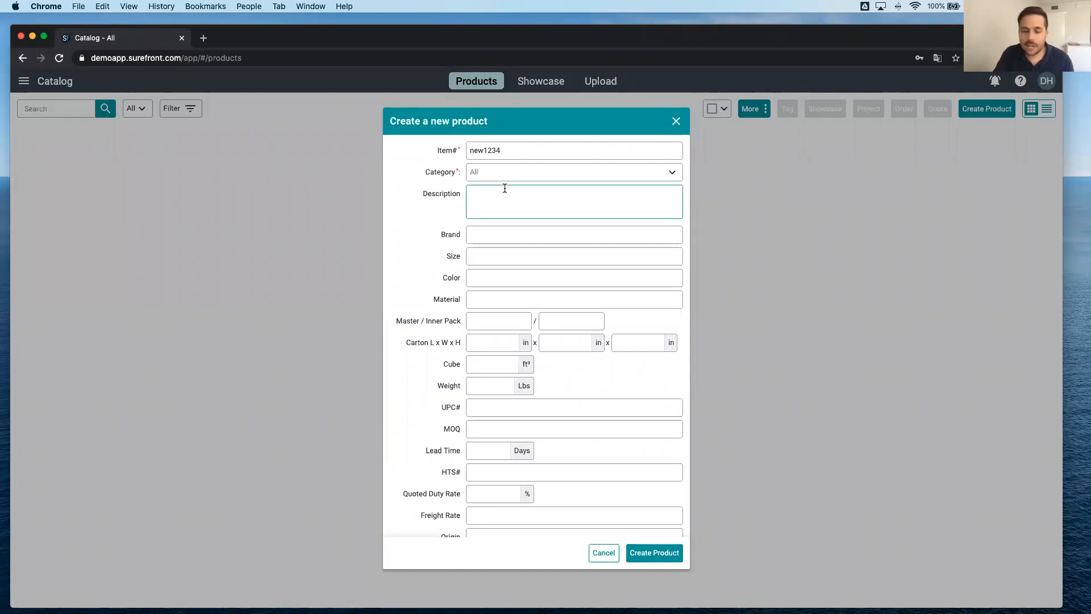
{"action": "type", "text": "Ne"}
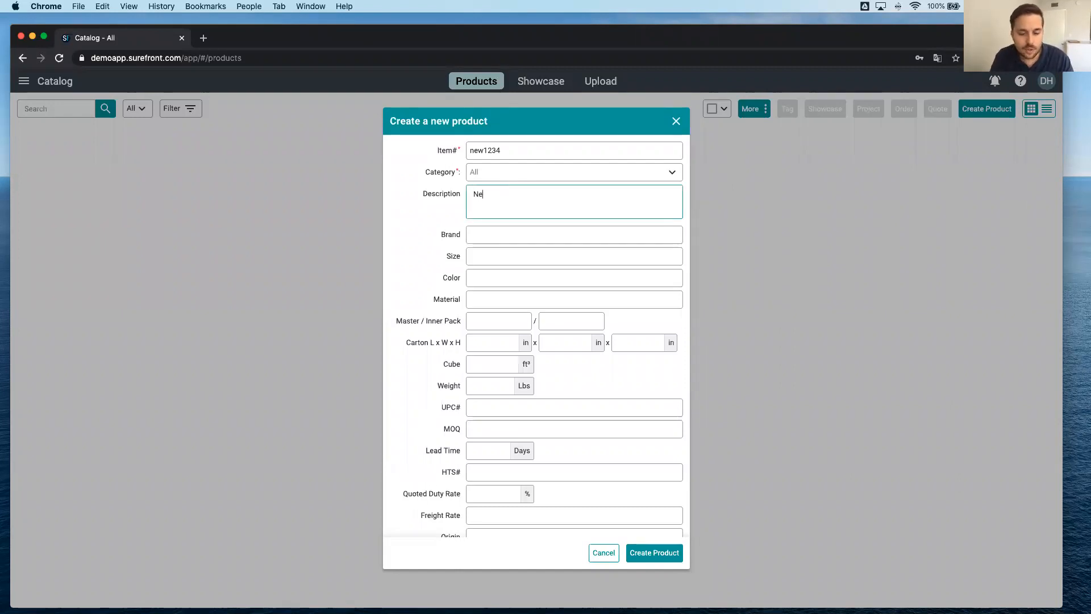
{"action": "type", "text": "w leathe"}
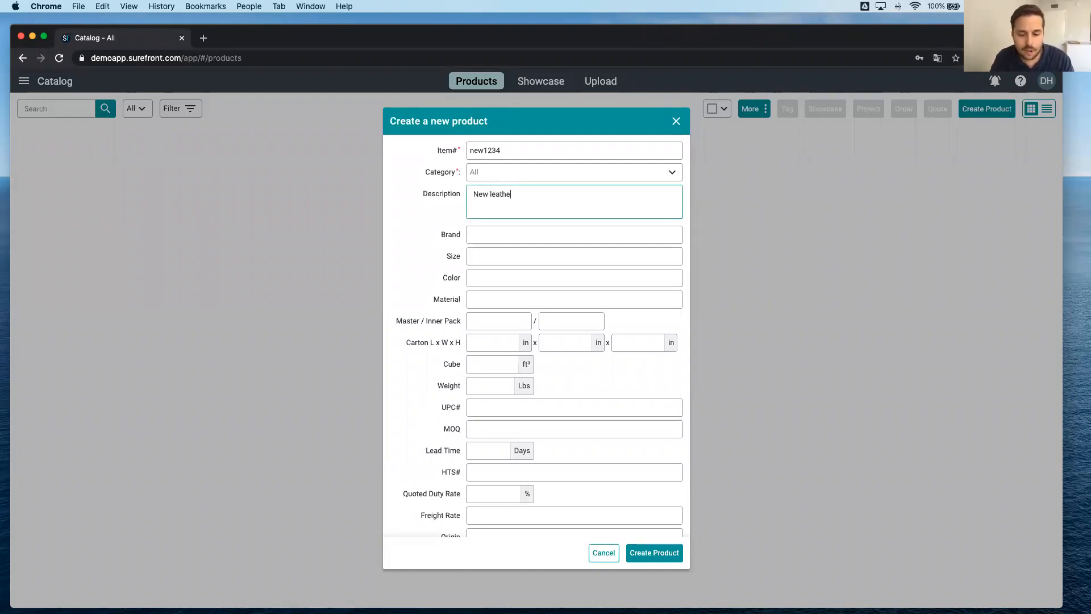
{"action": "type", "text": "r handbag"}
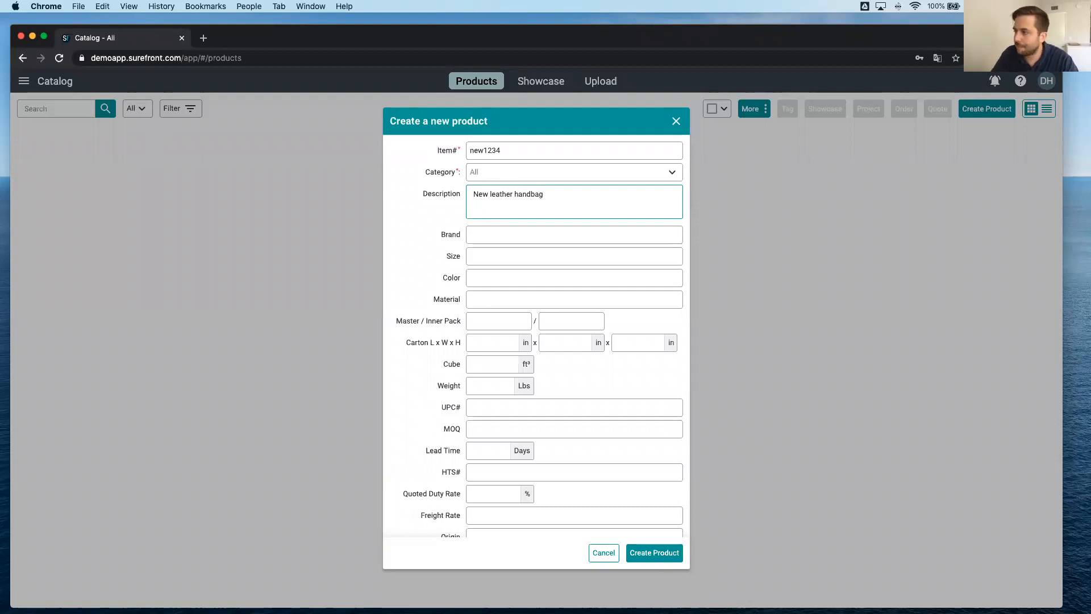
{"action": "scroll", "coordinate": [506, 331], "scroll_direction": "down", "scroll_amount": 3}
{"action": "scroll", "coordinate": [506, 331], "scroll_direction": "up", "scroll_amount": 3}
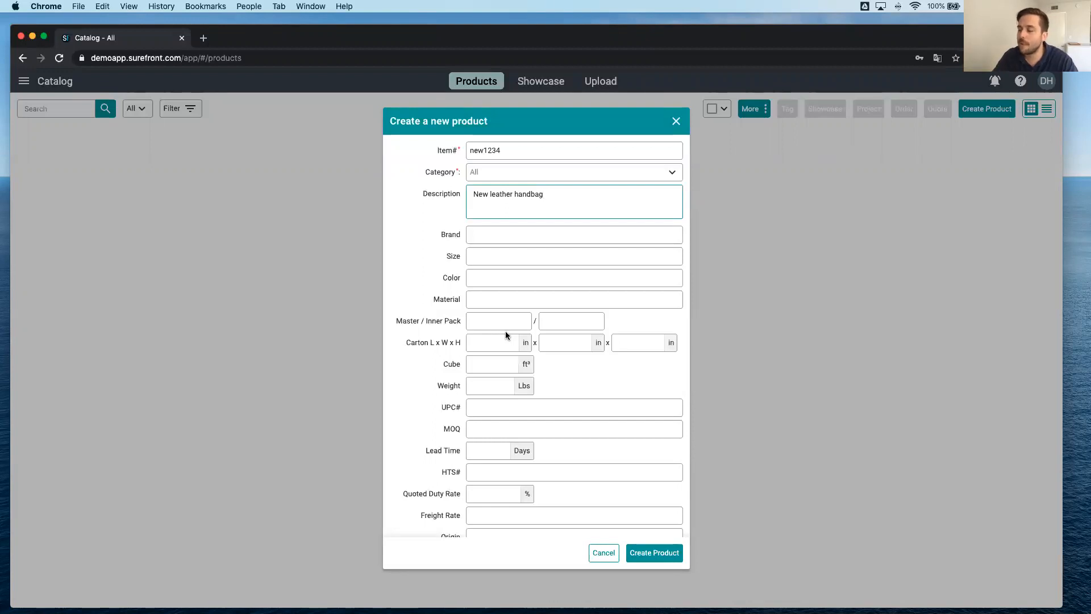
{"action": "left_click", "coordinate": [650, 553]}
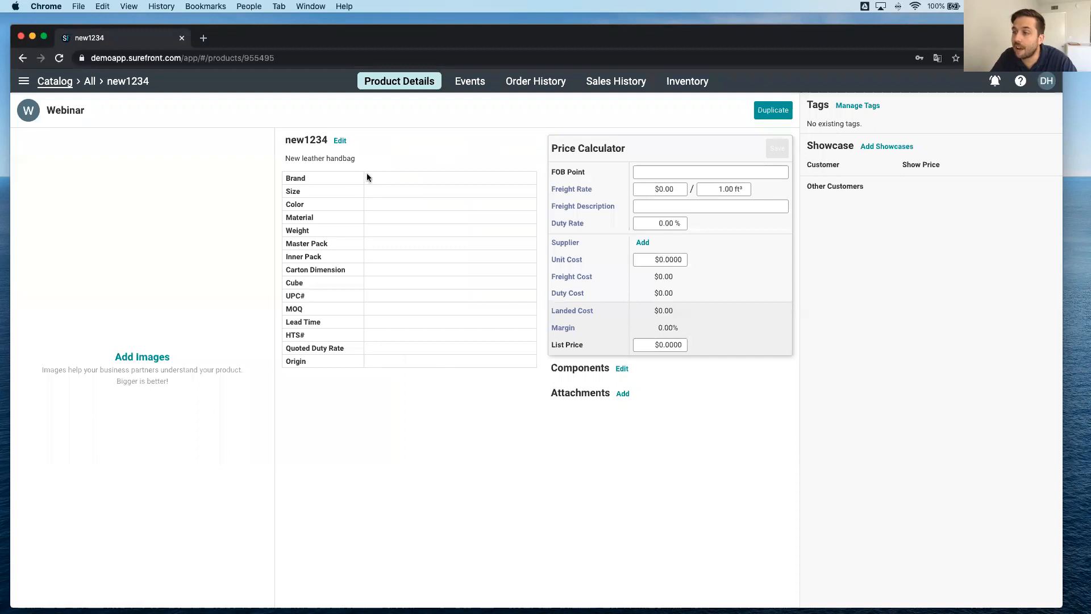
Set the product's unit cost to $2.50 and its list price to $5.00, and save the price calculator.
{"action": "left_click", "coordinate": [678, 259]}
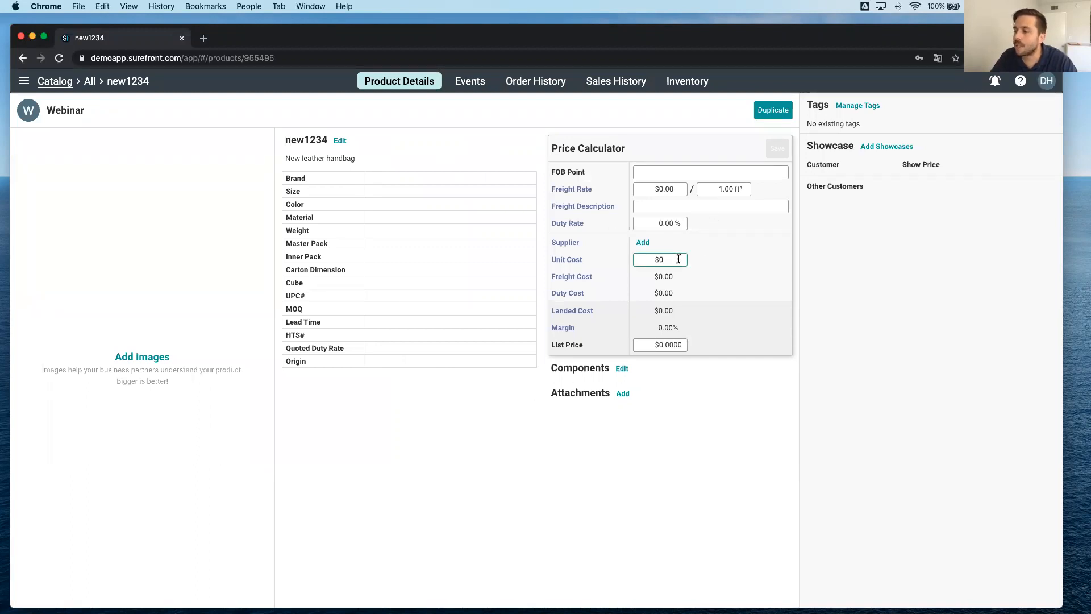
{"action": "type", "text": "2.50"}
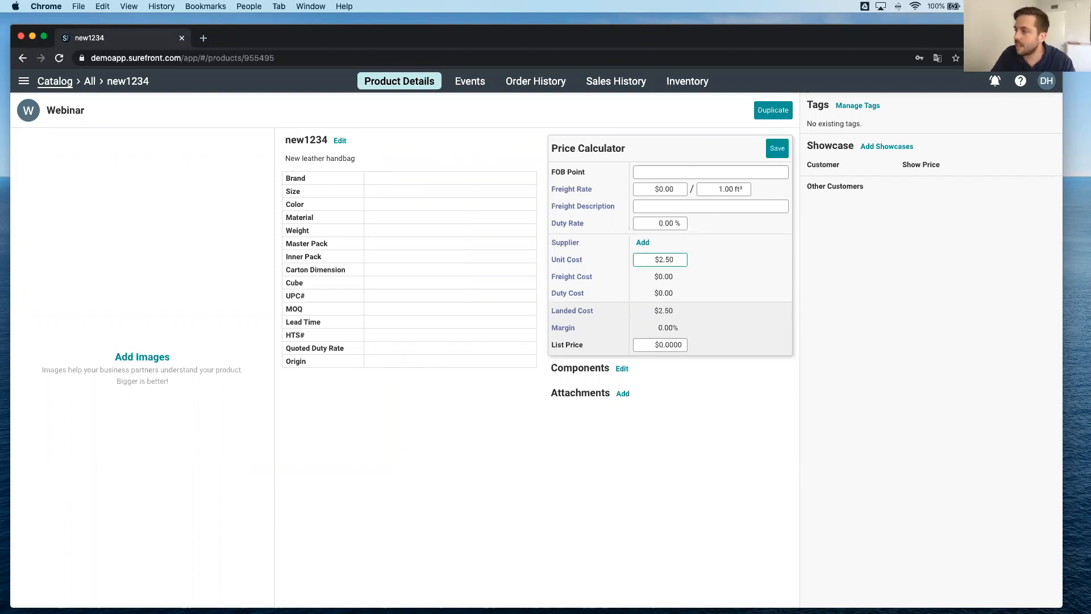
{"action": "left_click", "coordinate": [660, 344]}
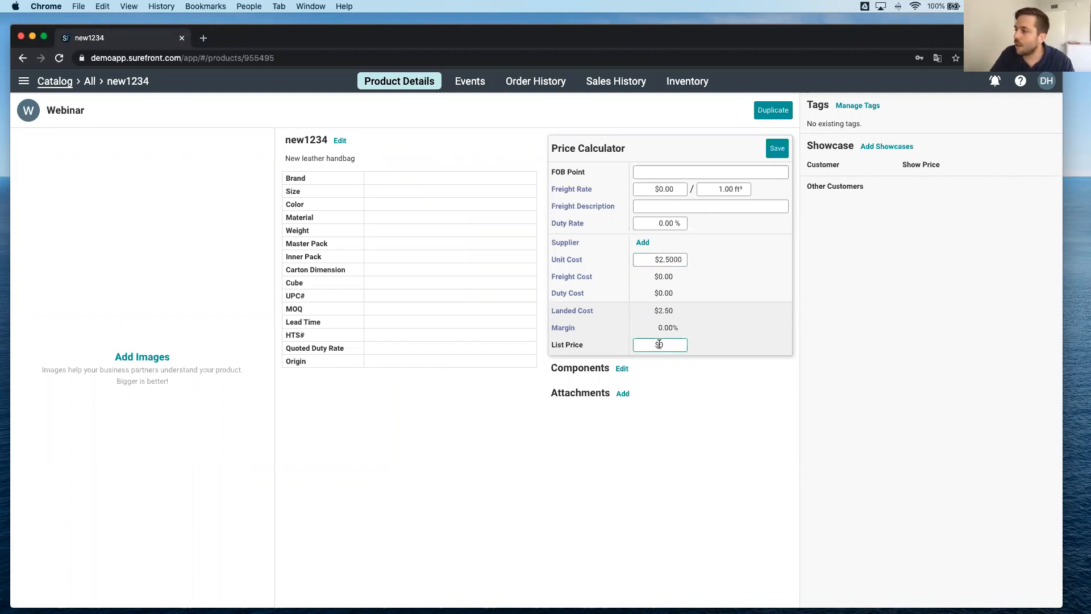
{"action": "key", "text": "BackSpace"}
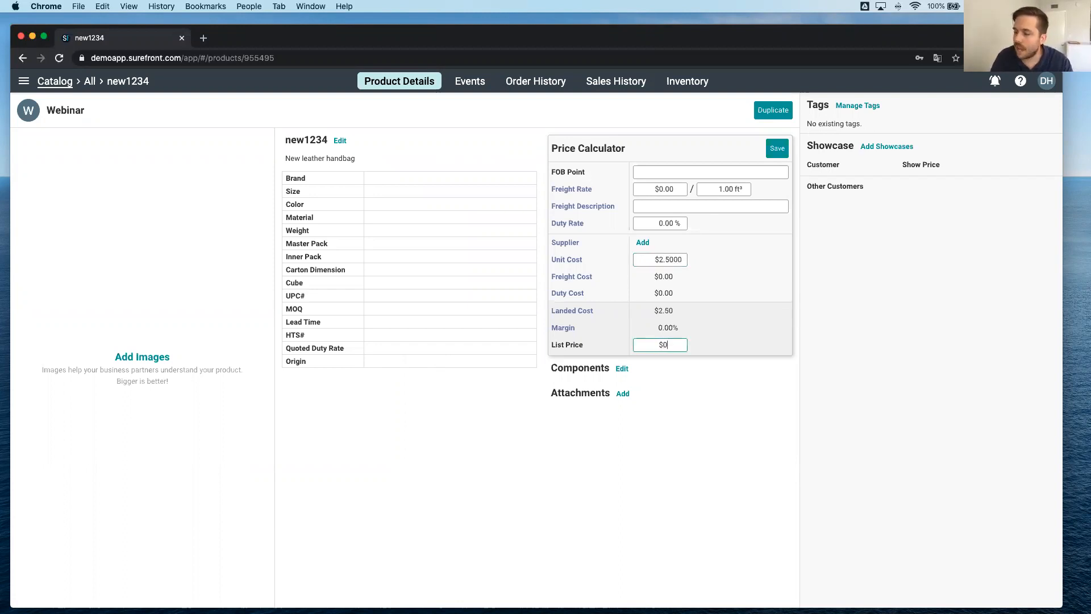
{"action": "type", "text": "5.0"}
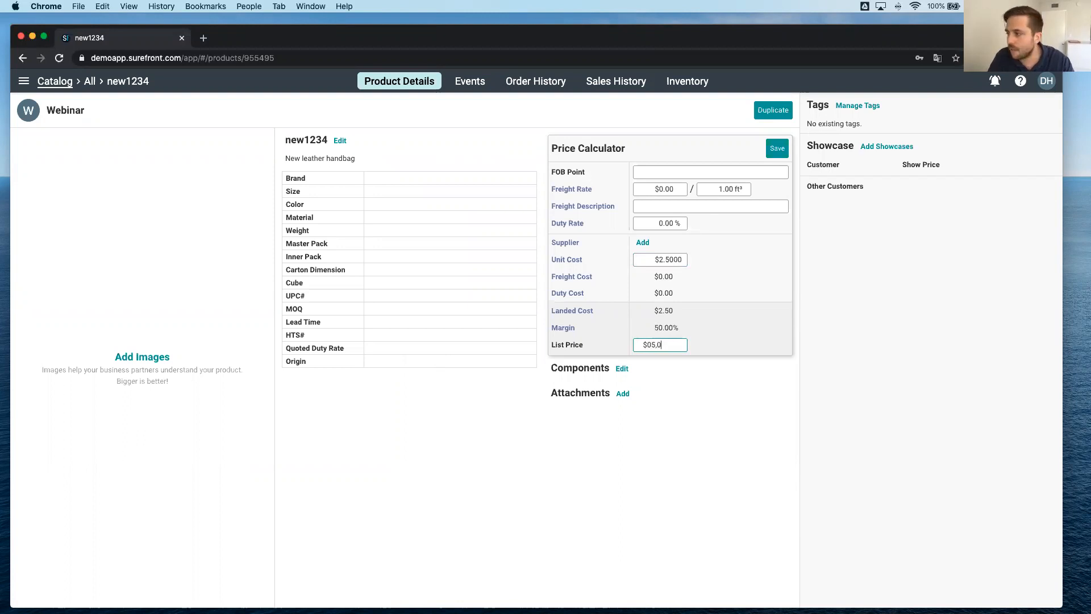
{"action": "left_click", "coordinate": [702, 422]}
{"action": "scroll", "coordinate": [688, 418], "scroll_direction": "down", "scroll_amount": 1}
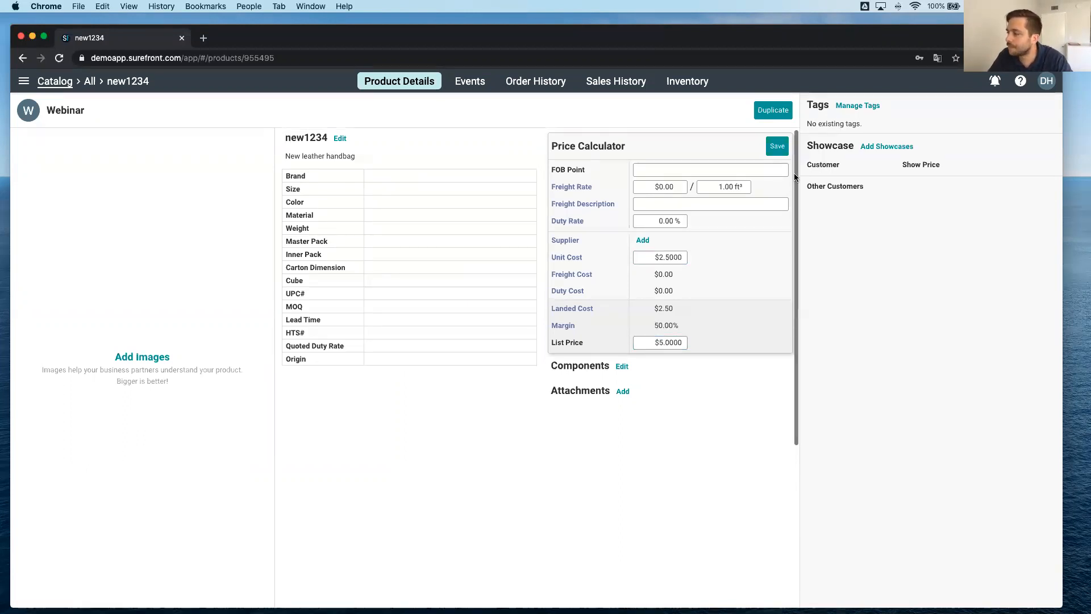
{"action": "left_click", "coordinate": [777, 147]}
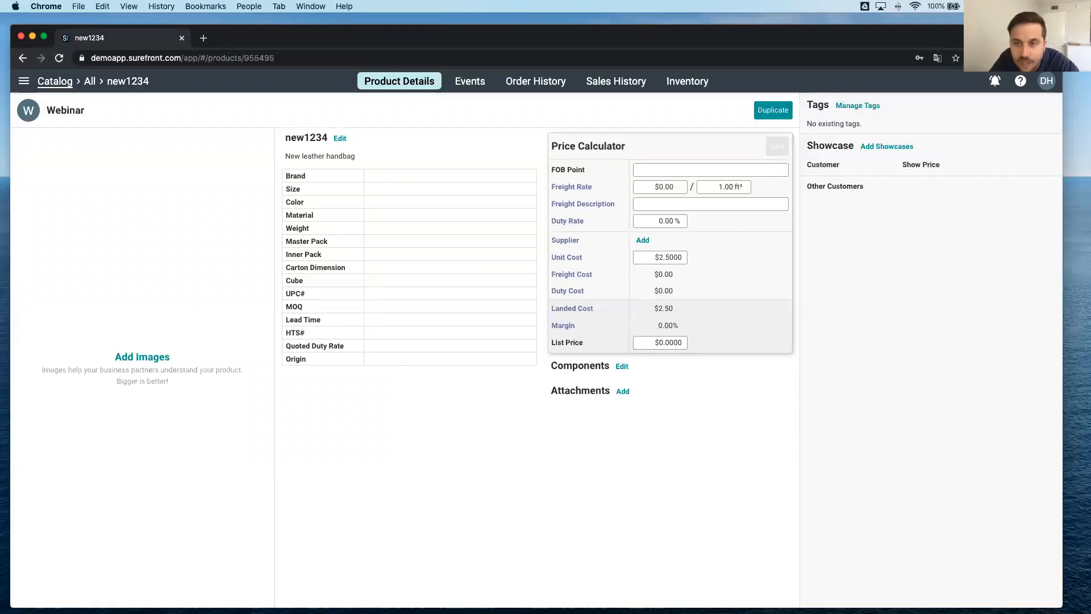
{"action": "left_click", "coordinate": [137, 358]}
{"action": "left_click", "coordinate": [136, 358]}
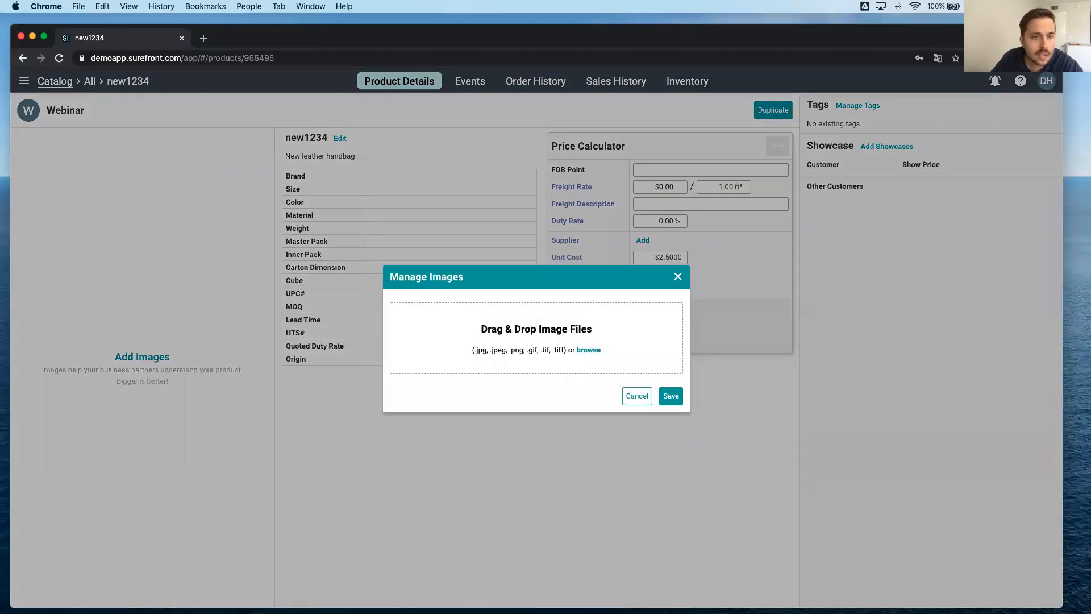
{"action": "left_click_drag", "start_coordinate": [182, 343], "coordinate": [569, 347]}
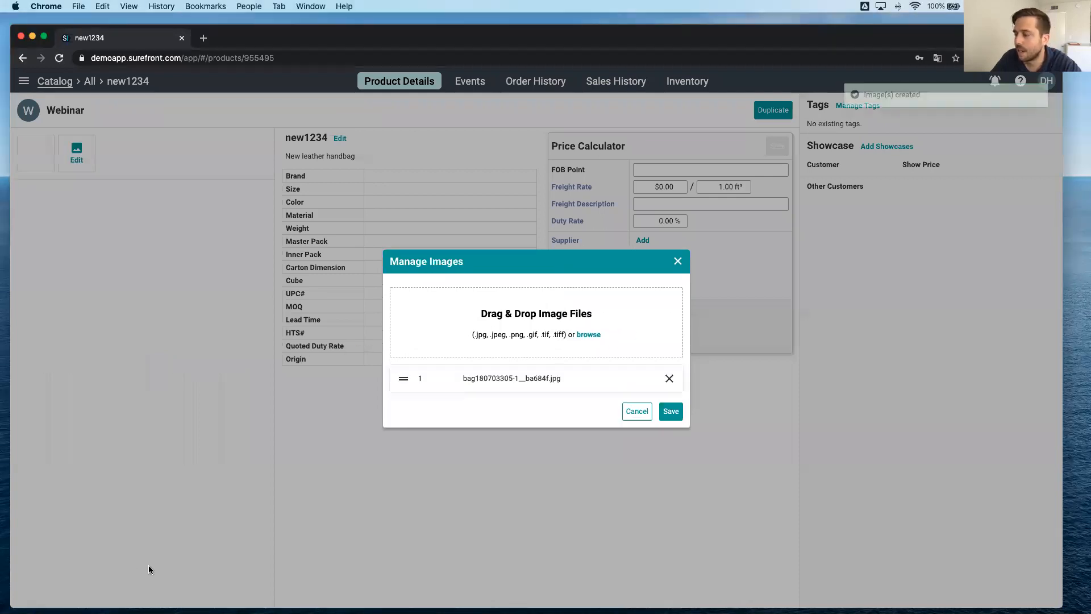
{"action": "left_click", "coordinate": [668, 417]}
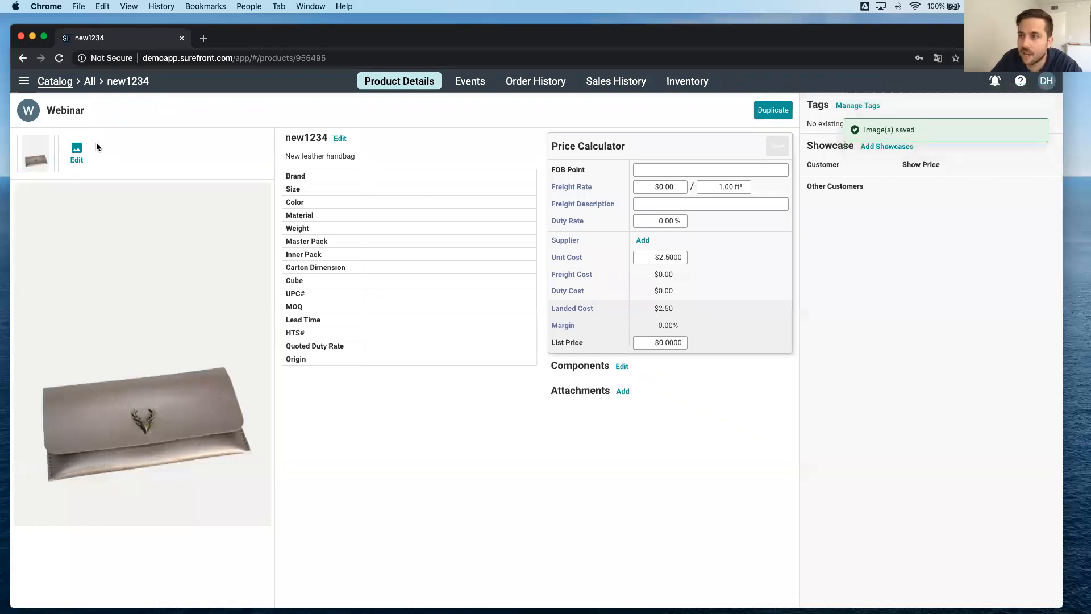
{"action": "left_click", "coordinate": [76, 153]}
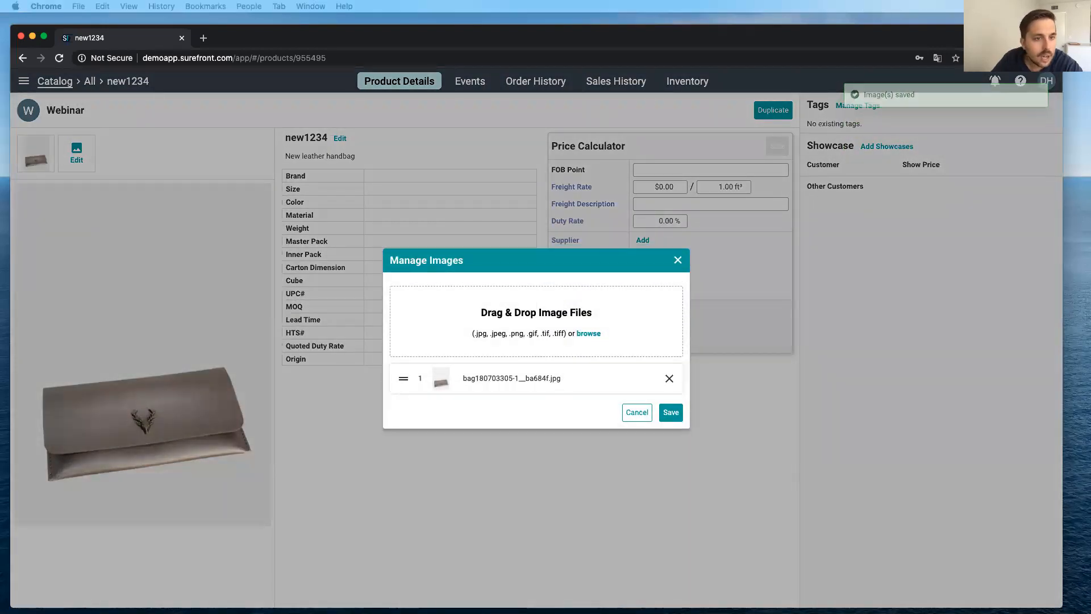
{"action": "left_click_drag", "start_coordinate": [489, 389], "coordinate": [548, 349]}
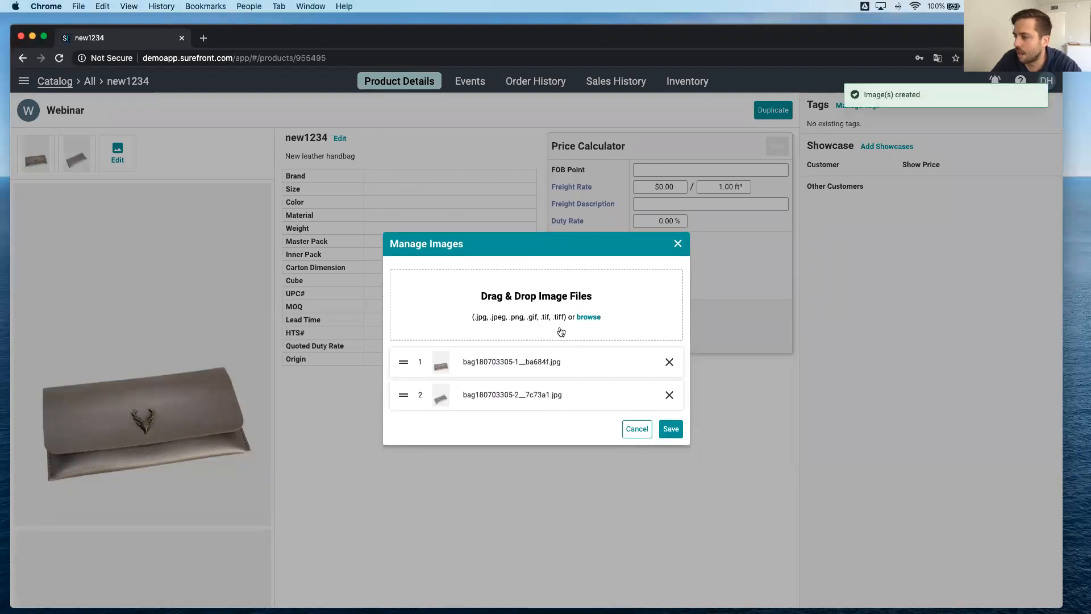
{"action": "left_click", "coordinate": [678, 244]}
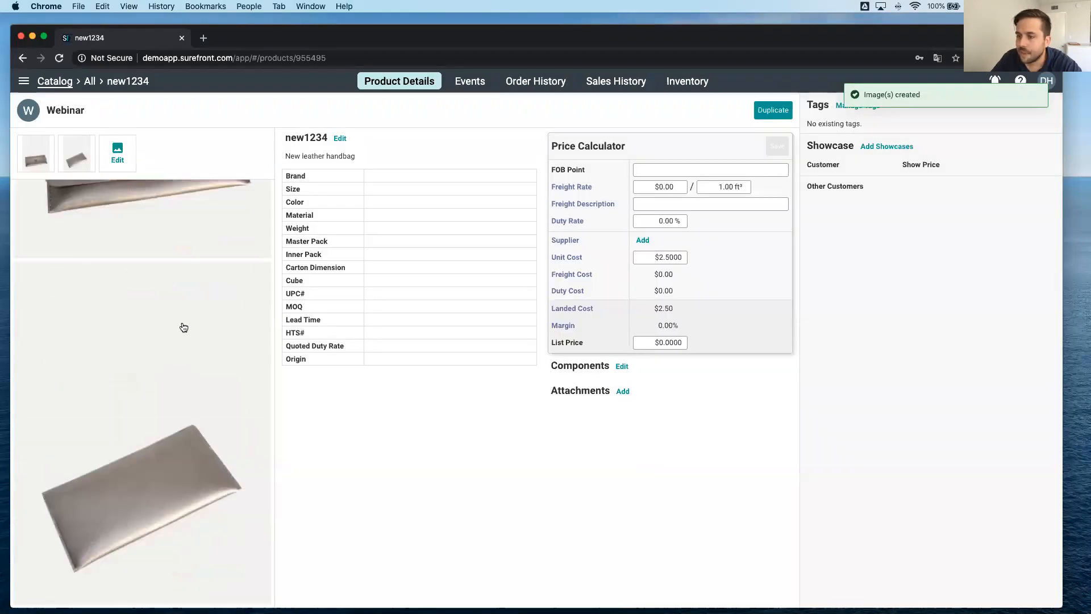
View the first product image enlarged, close it and look over the product's specifications.
{"action": "left_click", "coordinate": [93, 292]}
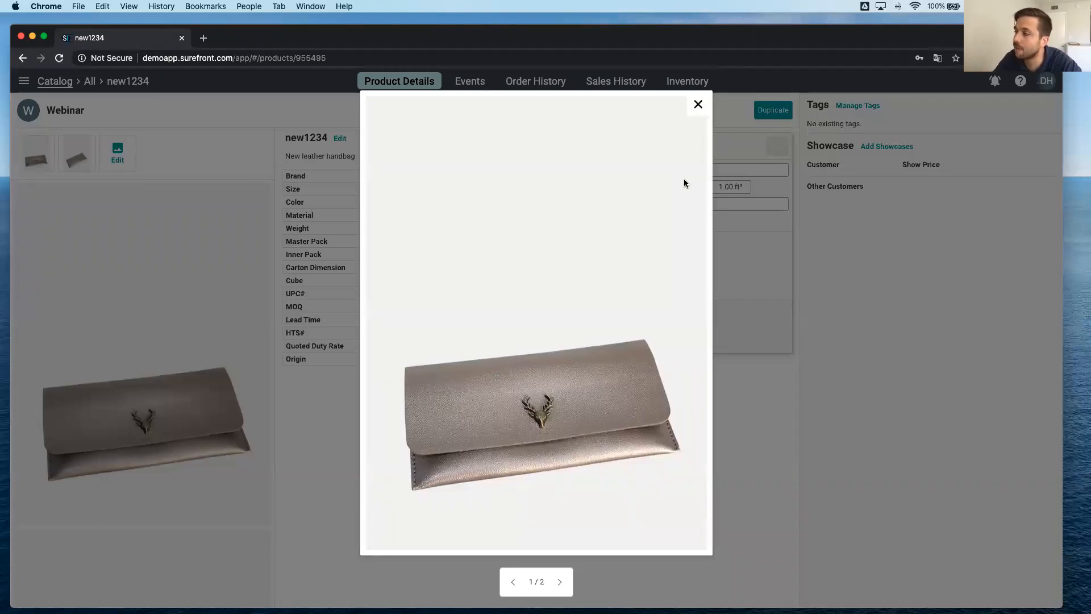
{"action": "left_click", "coordinate": [699, 104]}
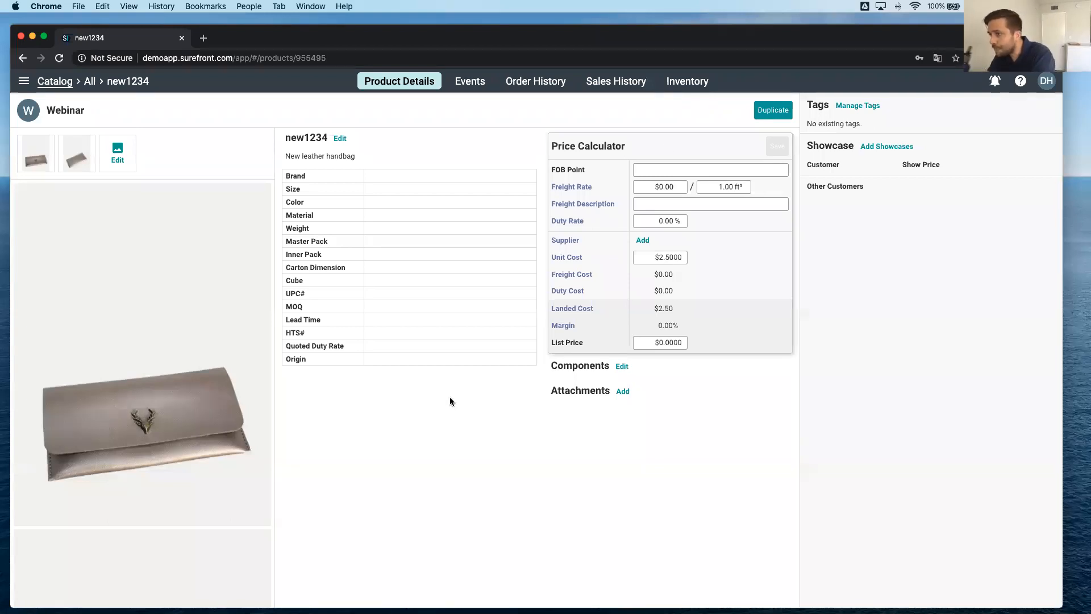
{"action": "scroll", "coordinate": [448, 367], "scroll_direction": "down", "scroll_amount": 1}
{"action": "scroll", "coordinate": [448, 367], "scroll_direction": "up", "scroll_amount": 1}
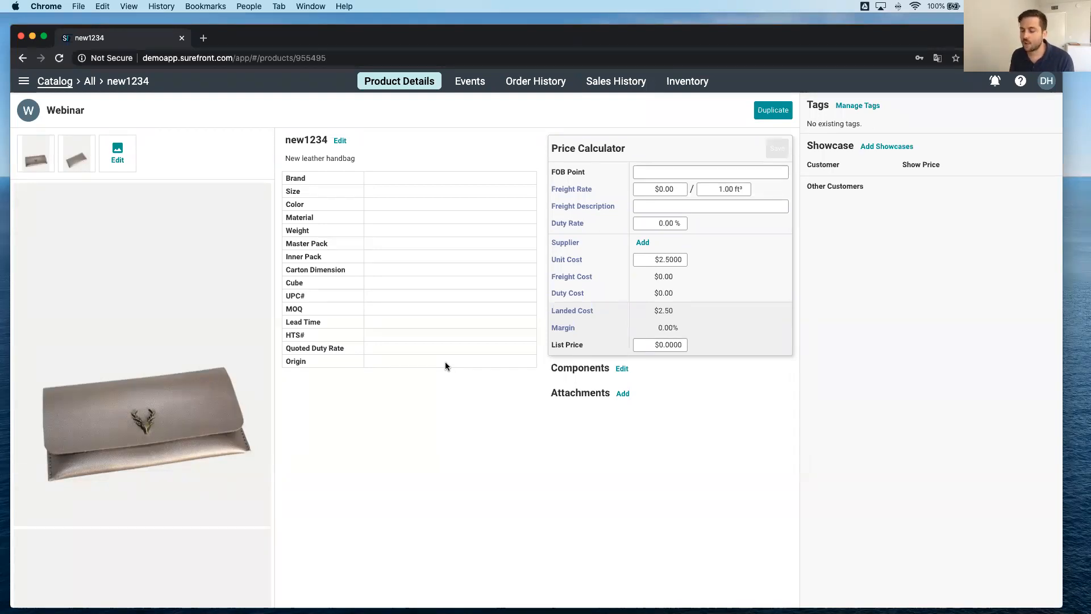
Review the product's event history, and select product new1234 back in the catalog.
{"action": "left_click", "coordinate": [469, 80]}
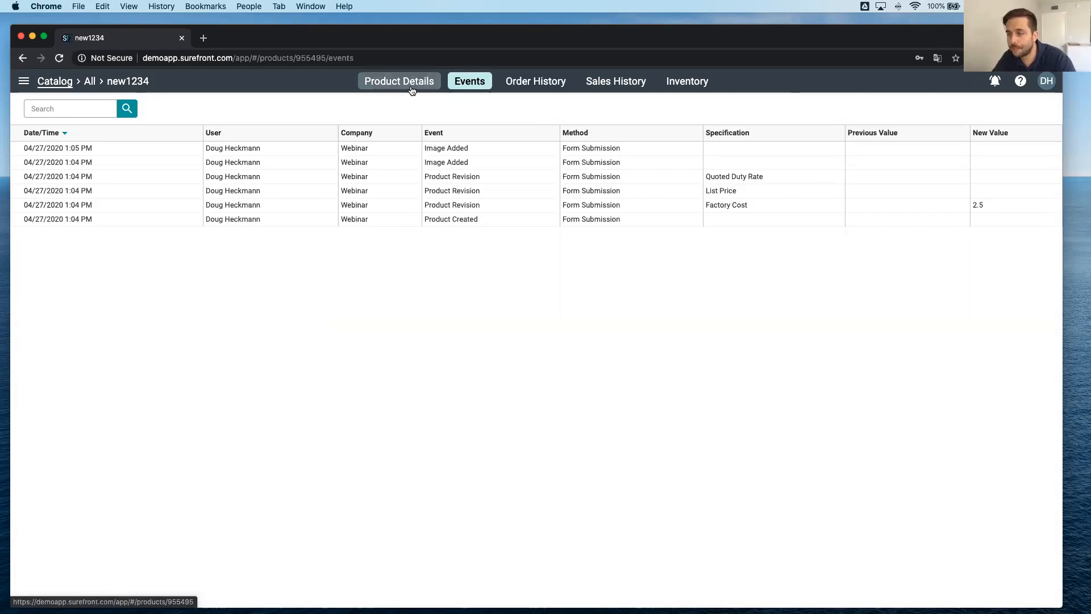
{"action": "left_click", "coordinate": [52, 82]}
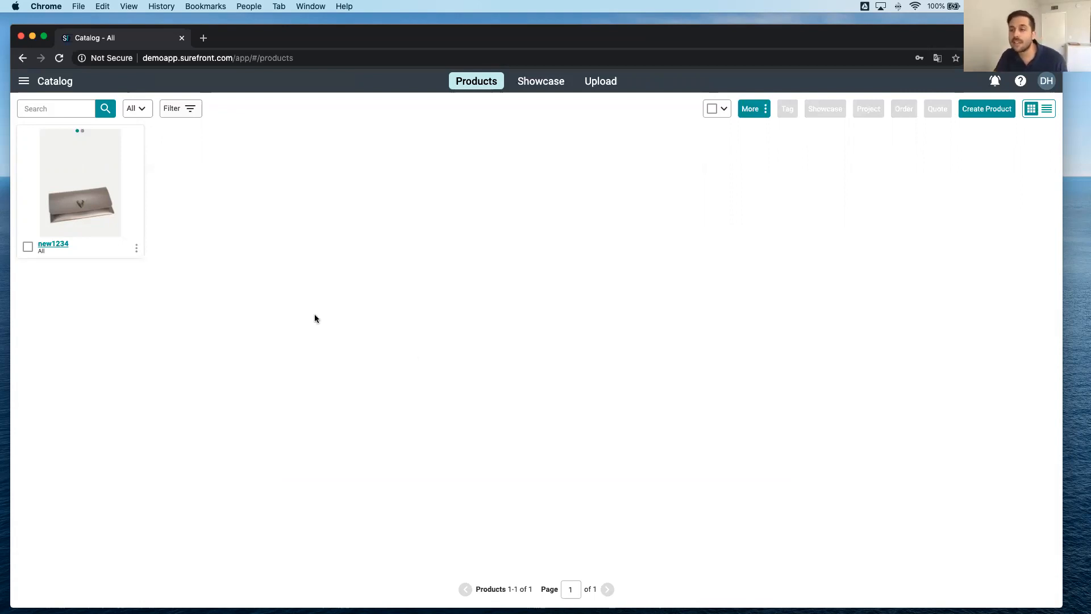
{"action": "left_click", "coordinate": [28, 246]}
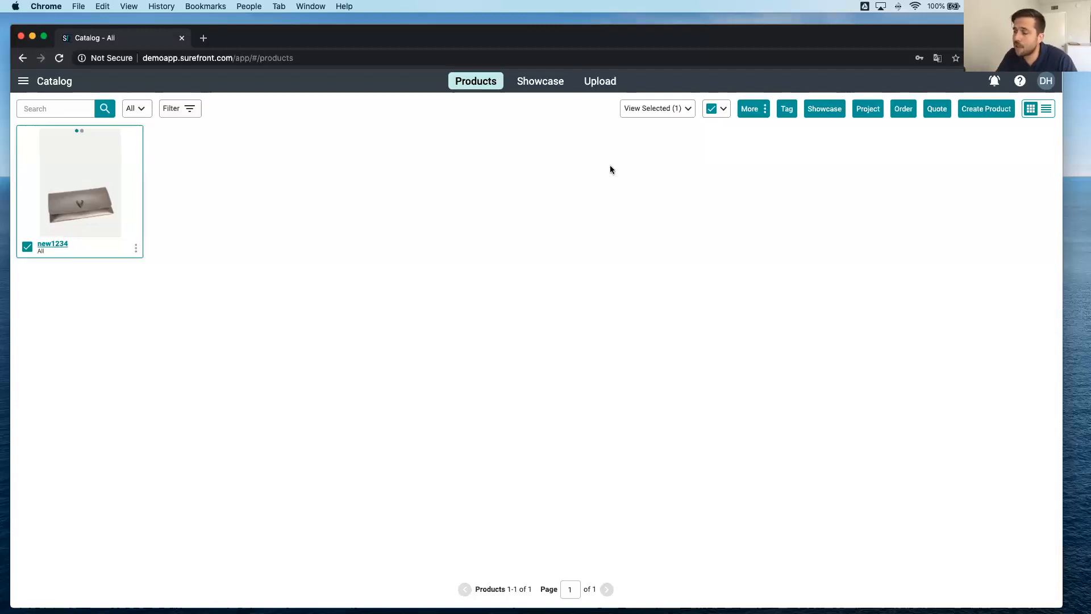
Download Catalog_Template.csv from the bulk product upload page and open it in Excel.
{"action": "left_click", "coordinate": [611, 83]}
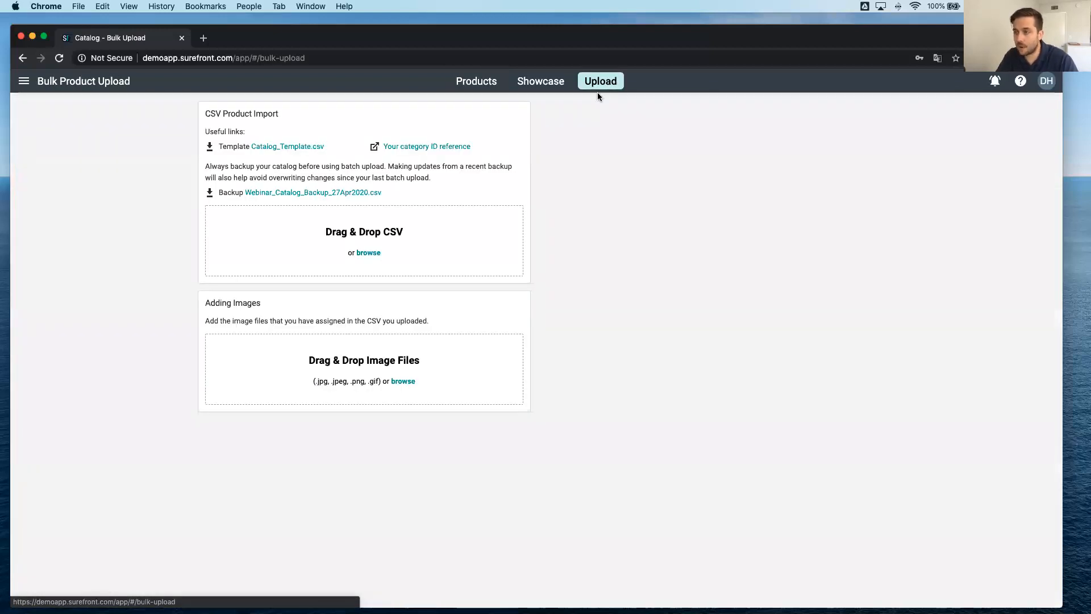
{"action": "left_click", "coordinate": [308, 148]}
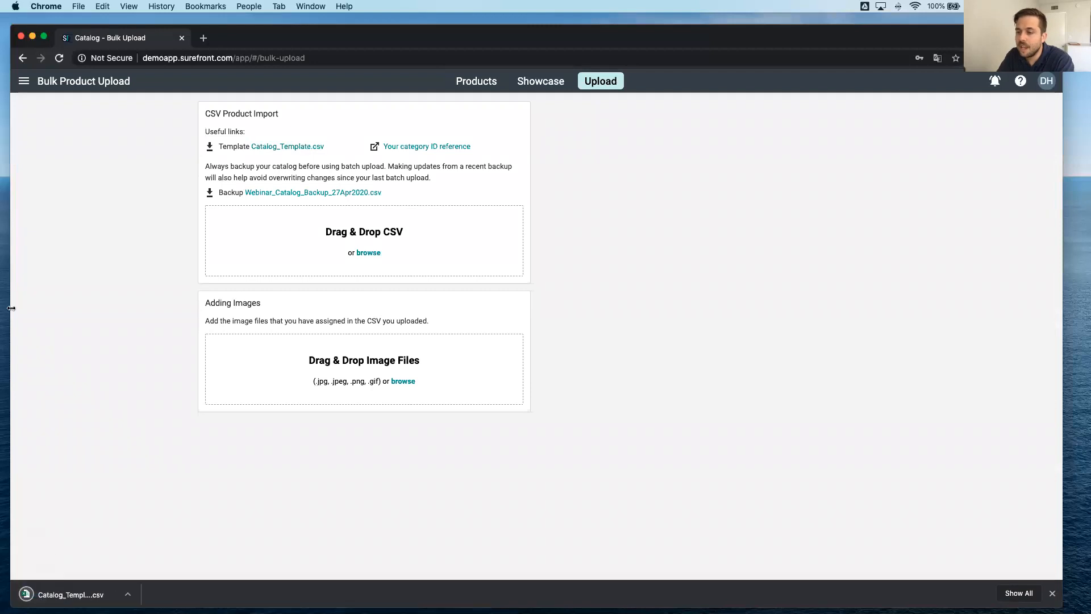
{"action": "left_click", "coordinate": [58, 594]}
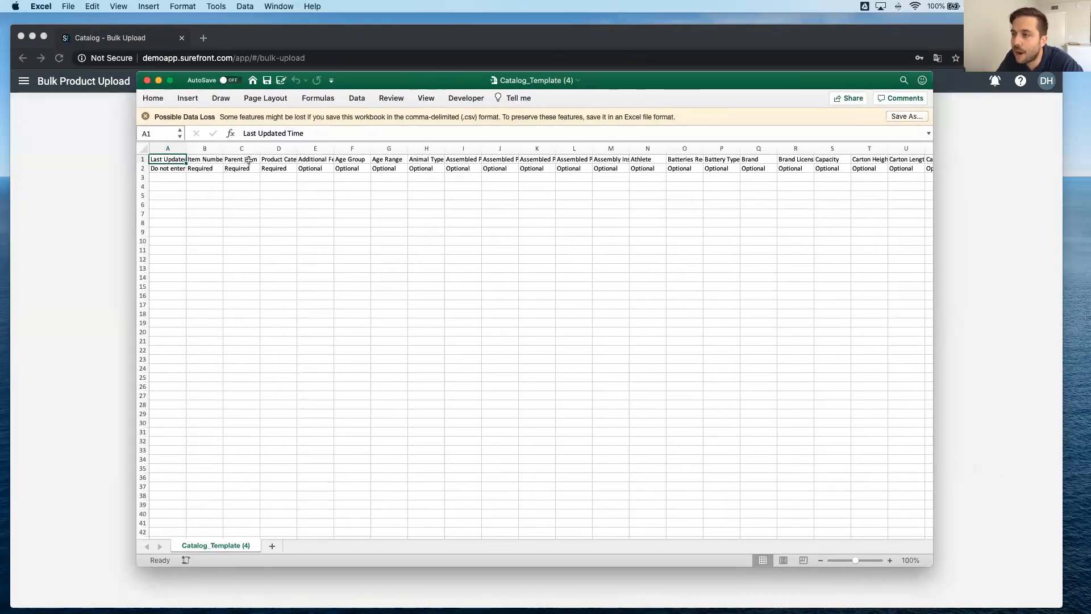
Check the template's Product Category ID column, and open the category ID reference on the bulk upload page in Chrome.
{"action": "left_click", "coordinate": [282, 159]}
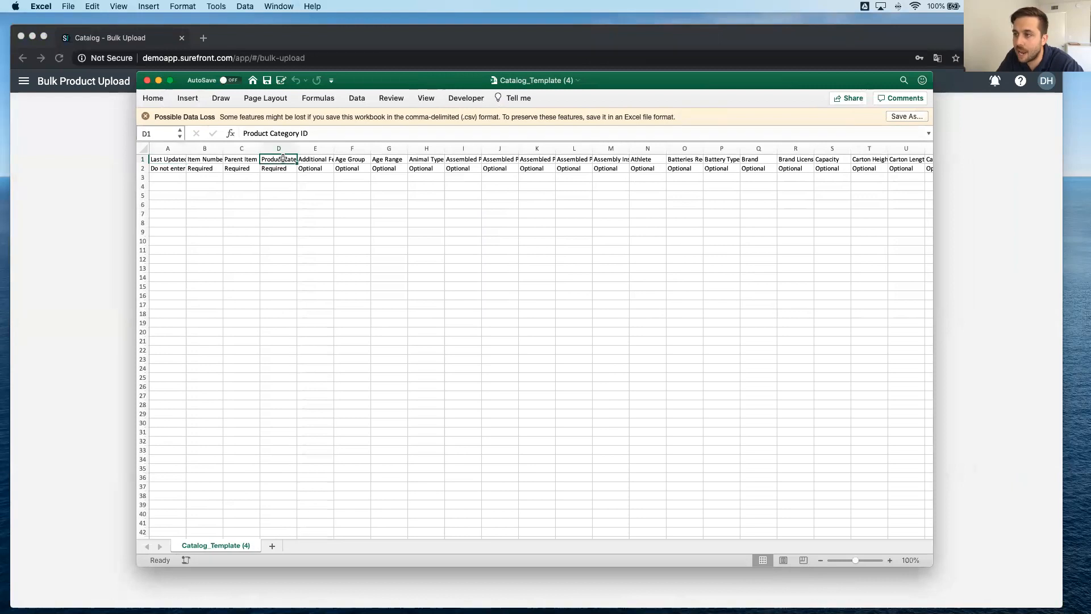
{"action": "double_click", "coordinate": [415, 78]}
{"action": "left_click", "coordinate": [452, 147]}
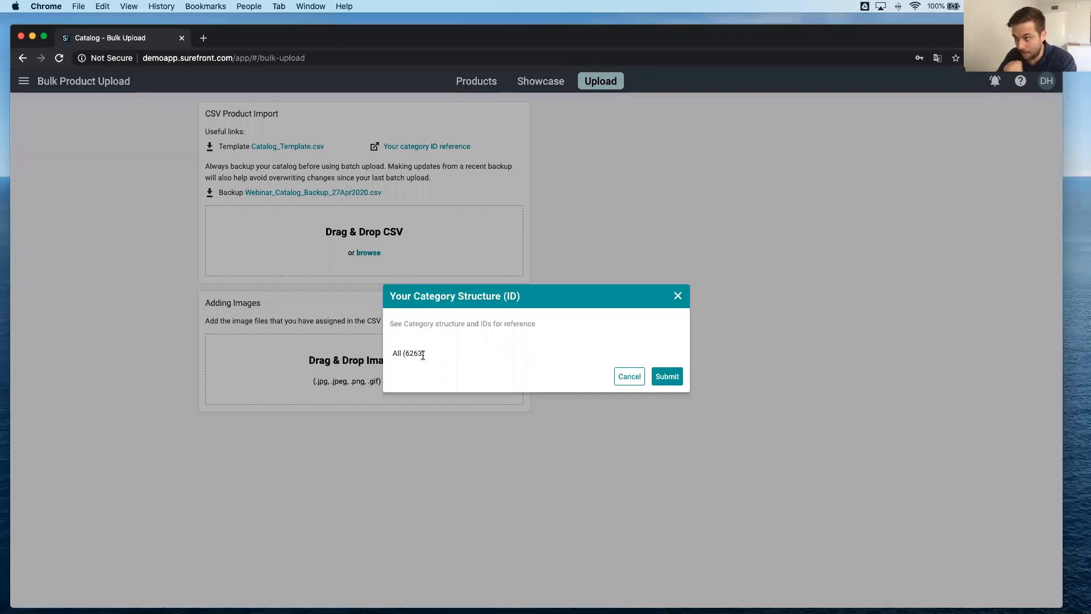
Highlight the ID of category All in the category structure reference and close the reference.
{"action": "left_click_drag", "start_coordinate": [424, 354], "coordinate": [406, 353]}
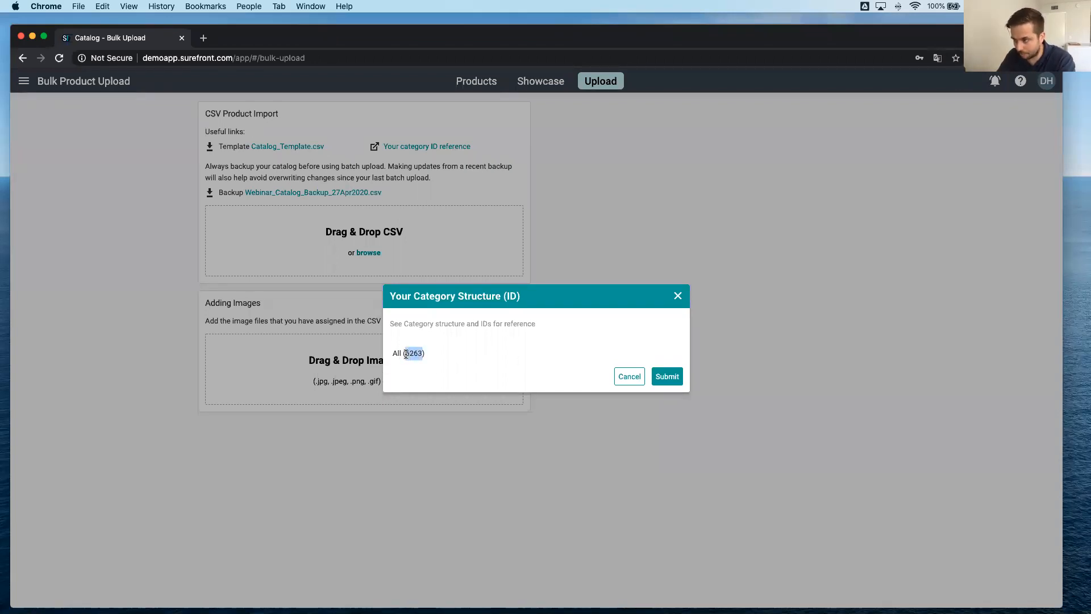
{"action": "left_click", "coordinate": [677, 296]}
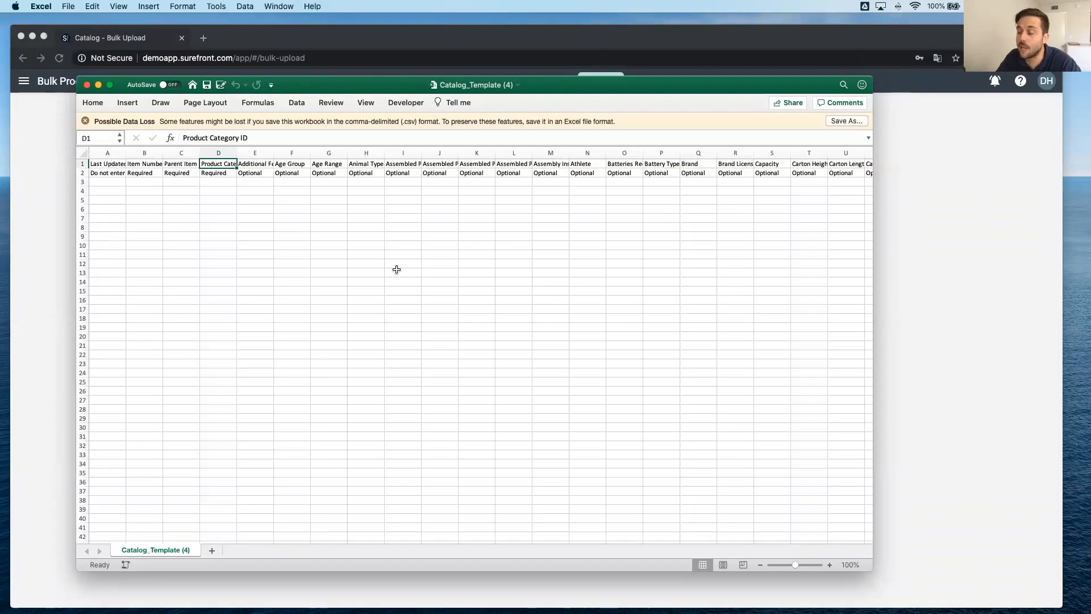
Review the required Item Number, Parent Item and Product Category ID columns of the template in Excel, and close the workbook.
{"action": "scroll", "coordinate": [397, 270], "scroll_direction": "right", "scroll_amount": 2}
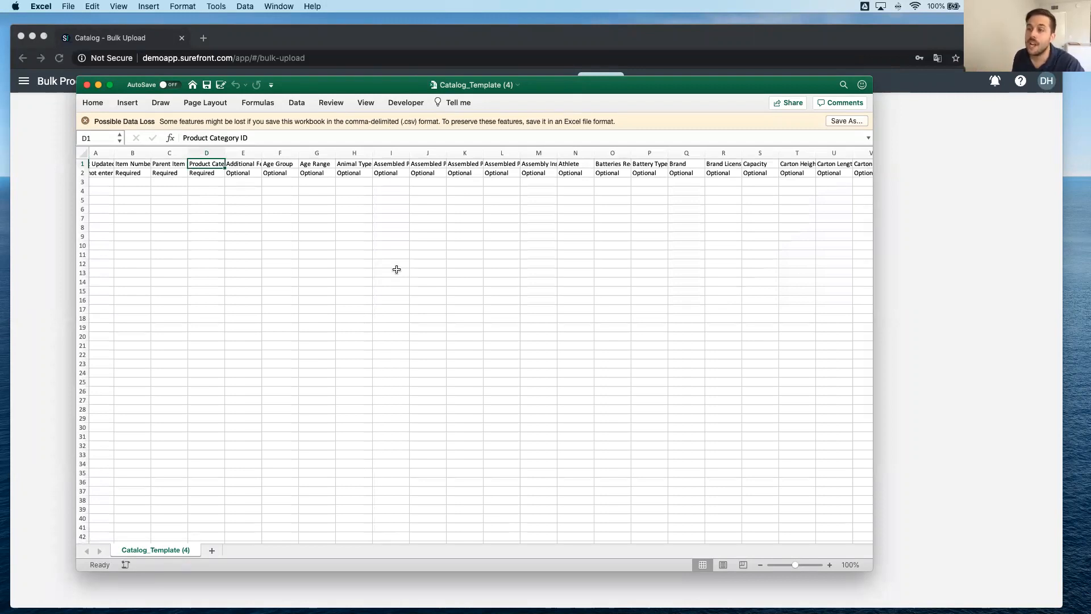
{"action": "scroll", "coordinate": [195, 215], "scroll_direction": "left", "scroll_amount": 2}
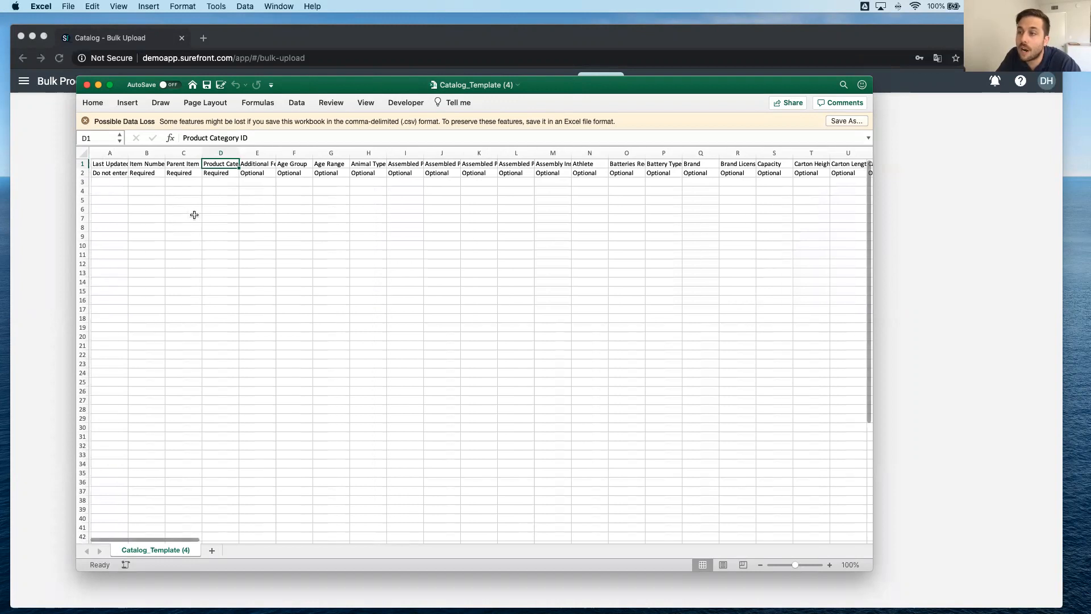
{"action": "left_click_drag", "start_coordinate": [159, 152], "coordinate": [213, 152]}
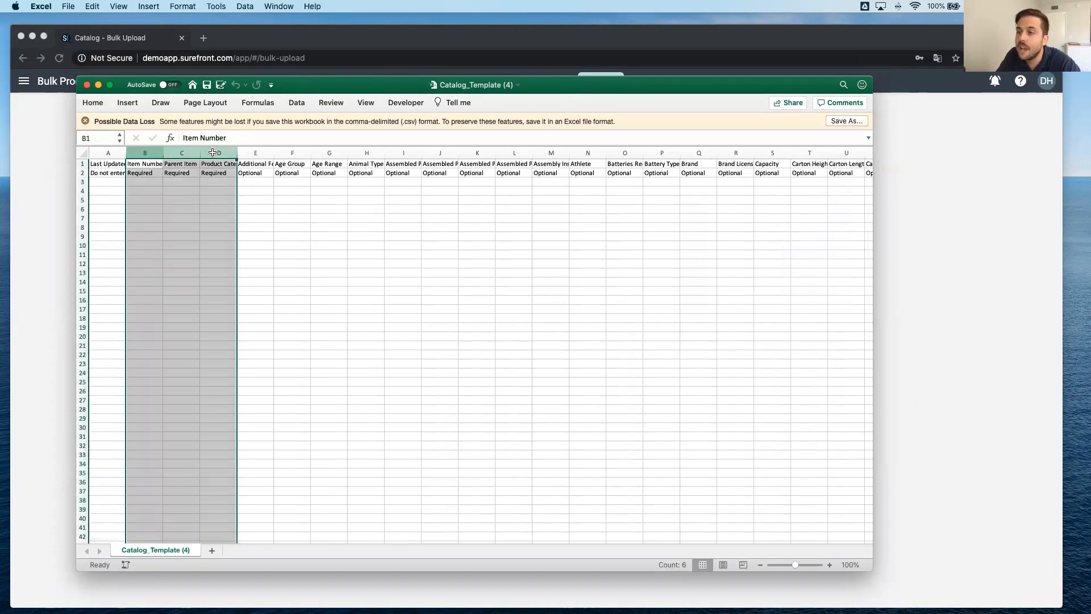
{"action": "left_click", "coordinate": [87, 85]}
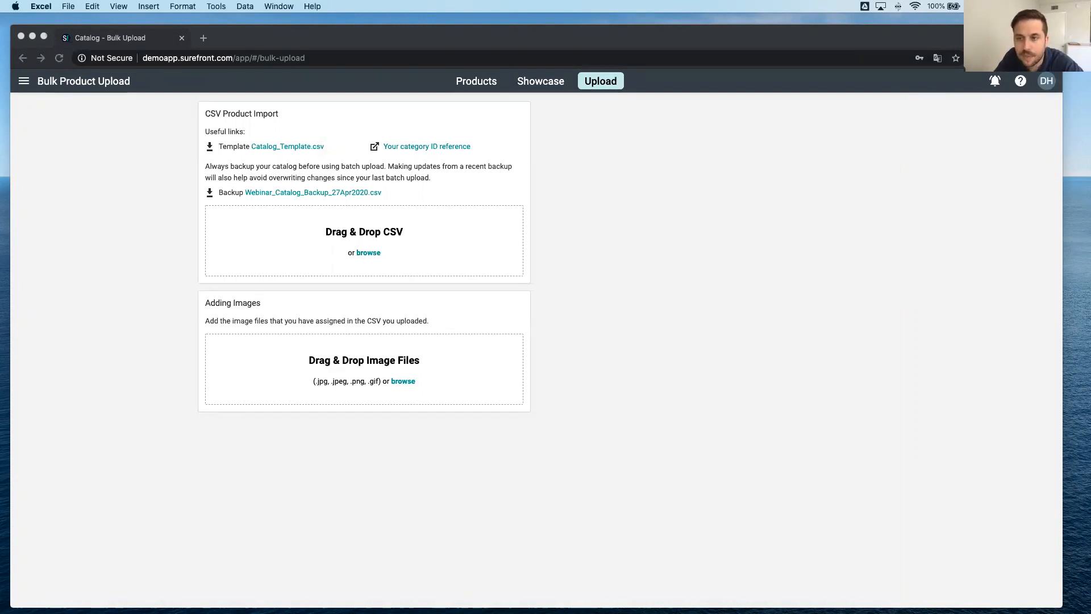
Look across the product columns of the Webinar_Catalog_Backup_27Apr2020 (1) sheet in Google Sheets and inspect the first product's Image File Names entry.
{"action": "left_click_drag", "start_coordinate": [0, 144], "coordinate": [351, 33]}
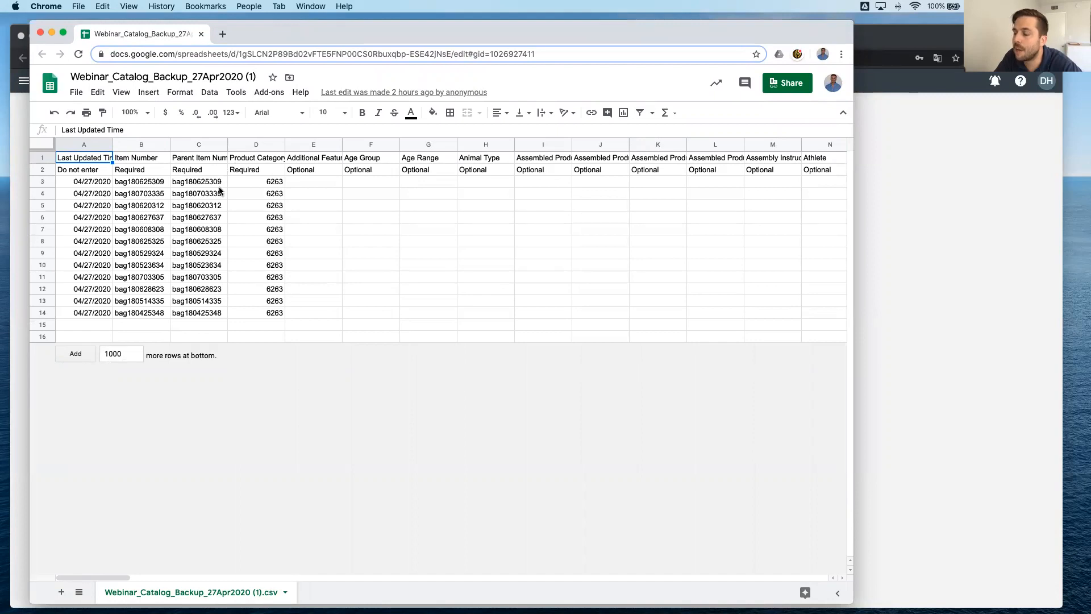
{"action": "scroll", "coordinate": [412, 227], "scroll_direction": "right", "scroll_amount": 10}
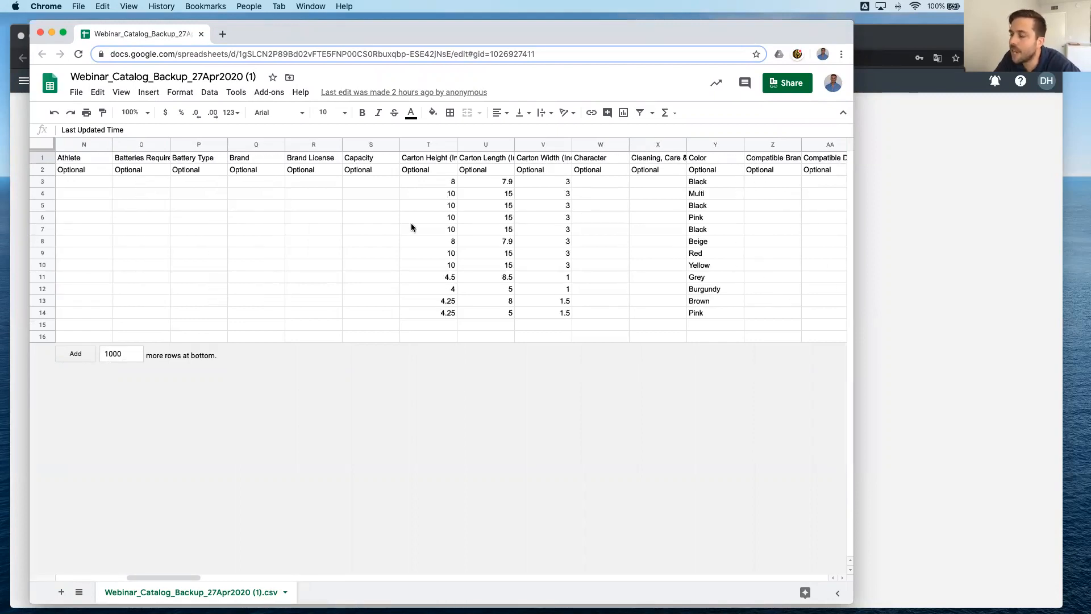
{"action": "scroll", "coordinate": [471, 236], "scroll_direction": "right", "scroll_amount": 5}
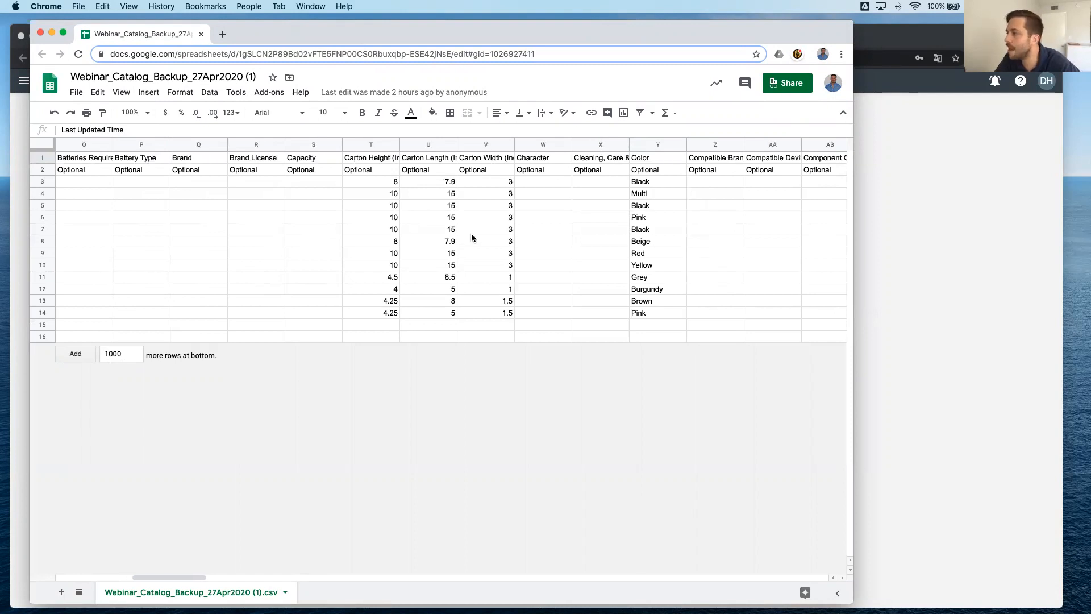
{"action": "scroll", "coordinate": [472, 237], "scroll_direction": "right", "scroll_amount": 10}
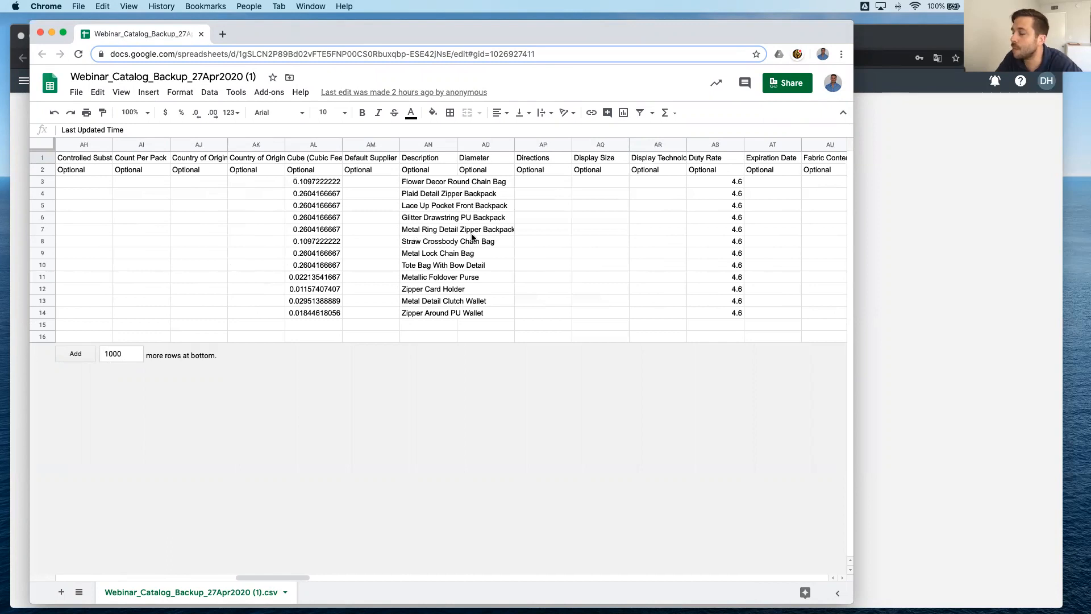
{"action": "scroll", "coordinate": [472, 237], "scroll_direction": "right", "scroll_amount": 12}
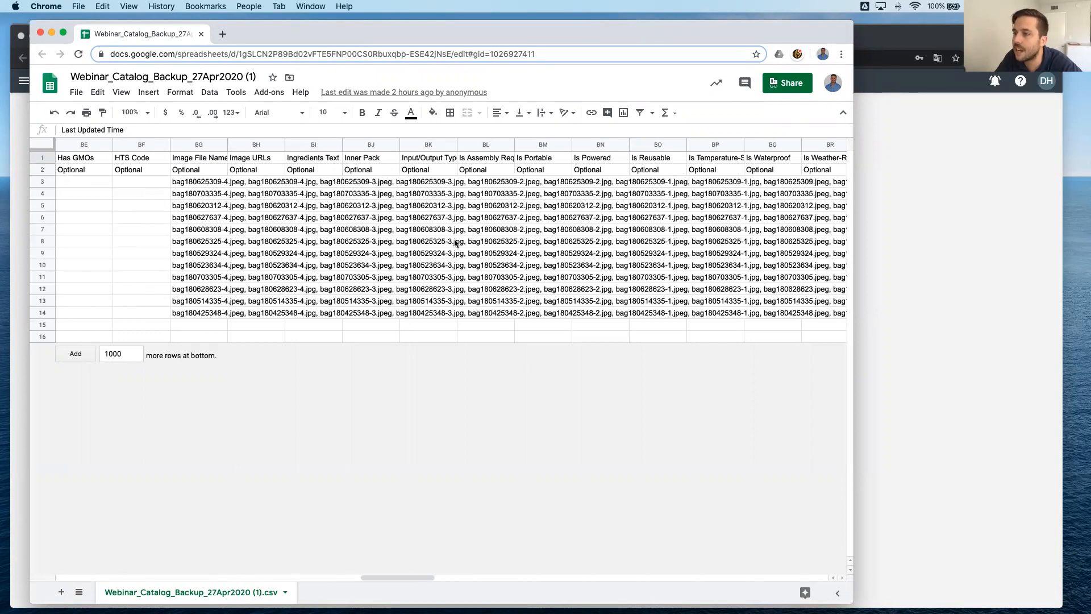
{"action": "left_click", "coordinate": [211, 146]}
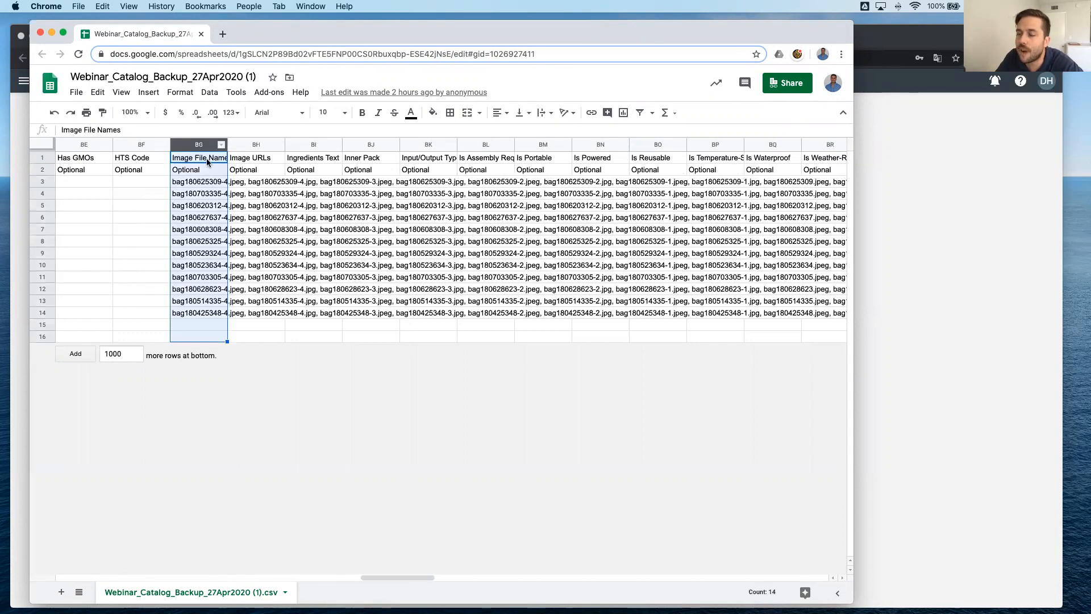
{"action": "left_click", "coordinate": [198, 185]}
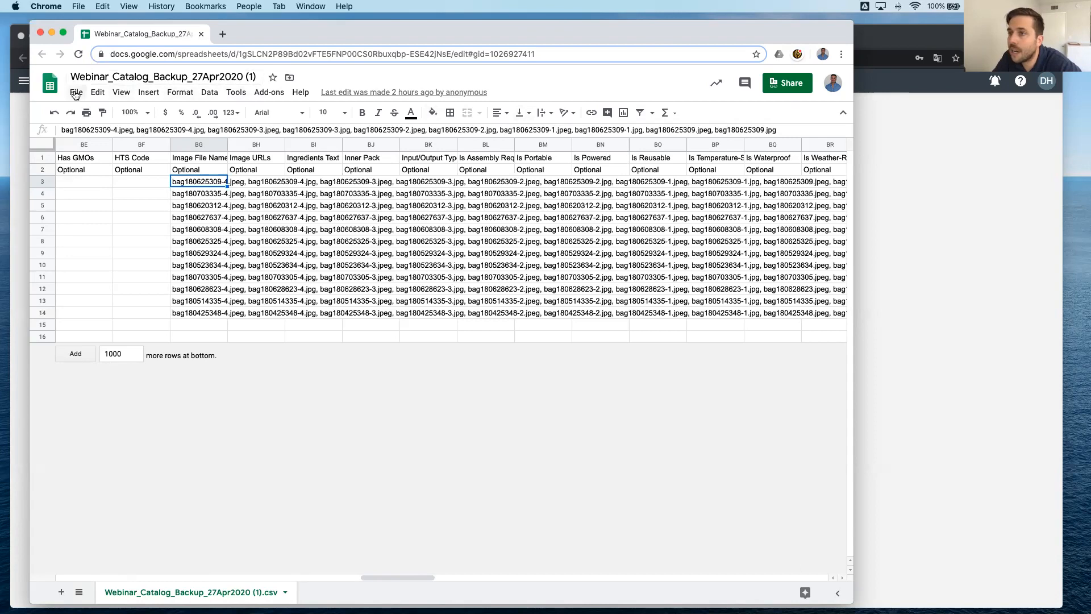
Download the current sheet as comma-separated values and upload that file to the CSV product import on the bulk upload page.
{"action": "left_click", "coordinate": [76, 93]}
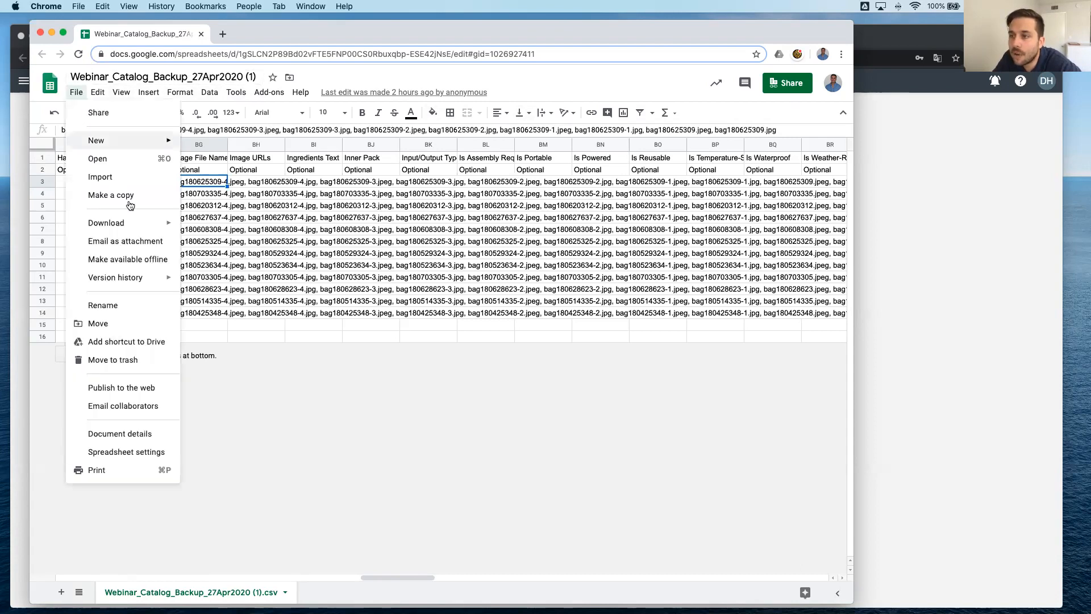
{"action": "mouse_move", "coordinate": [142, 223]}
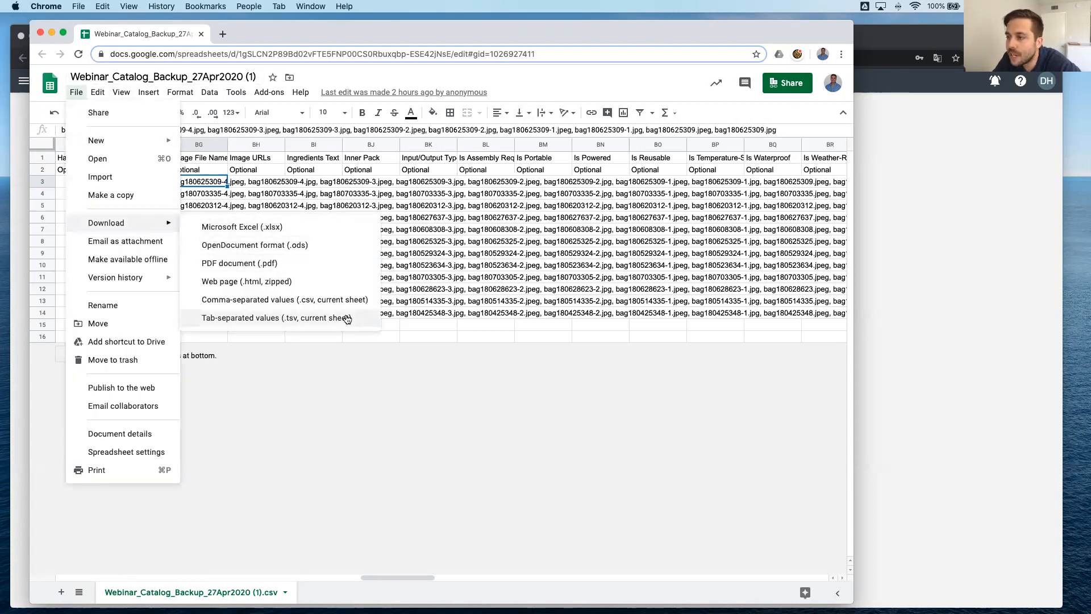
{"action": "left_click", "coordinate": [344, 300]}
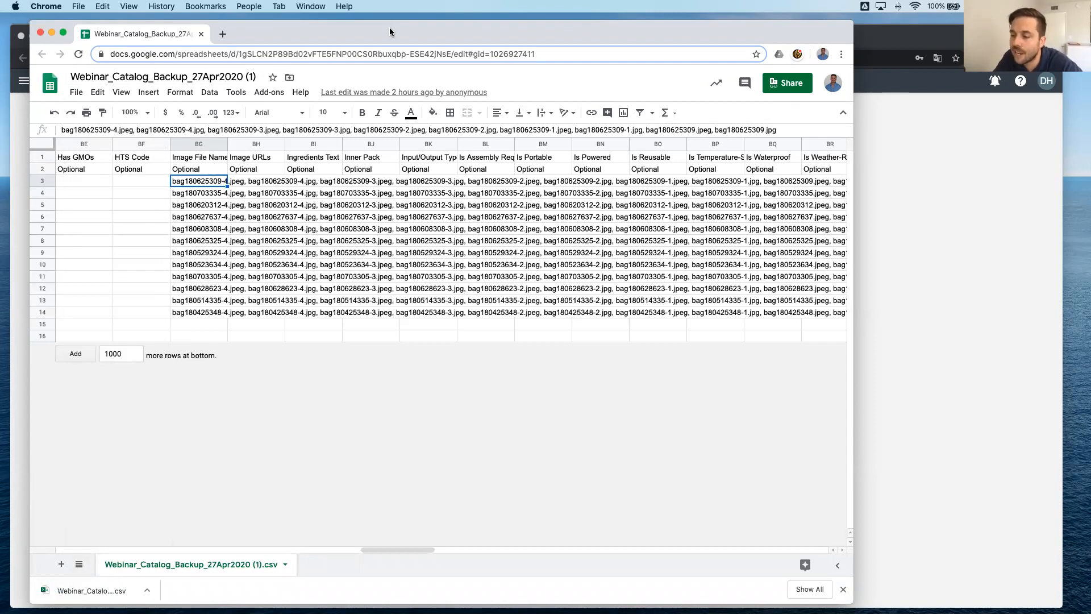
{"action": "left_click_drag", "start_coordinate": [322, 34], "coordinate": [734, 28]}
{"action": "left_click_drag", "start_coordinate": [503, 581], "coordinate": [332, 249]}
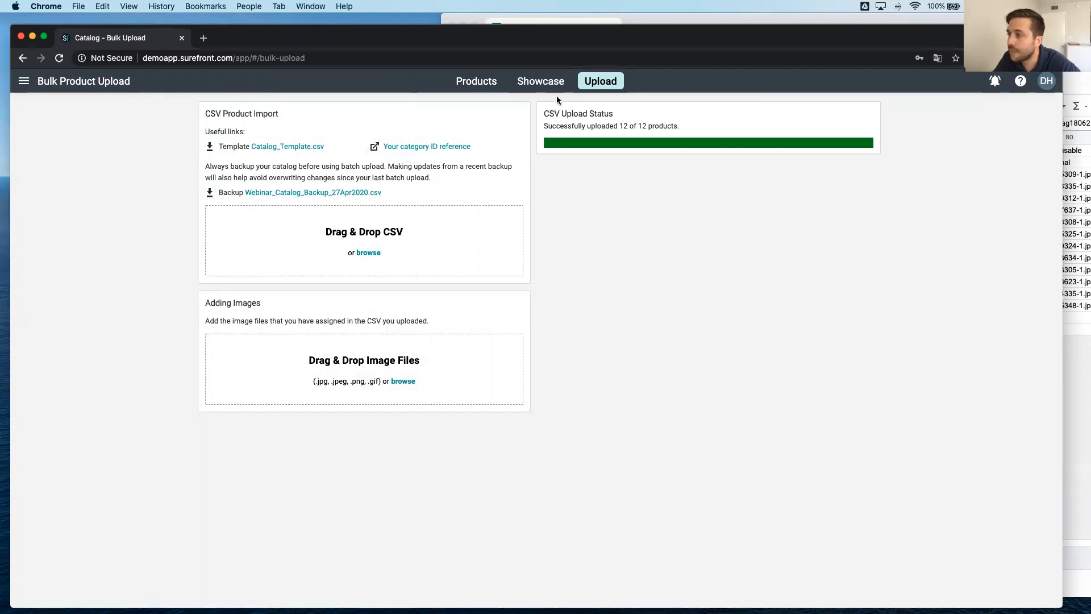
Check the imported products in the catalog, view the details of bag180425348 and close its page.
{"action": "left_click", "coordinate": [476, 81]}
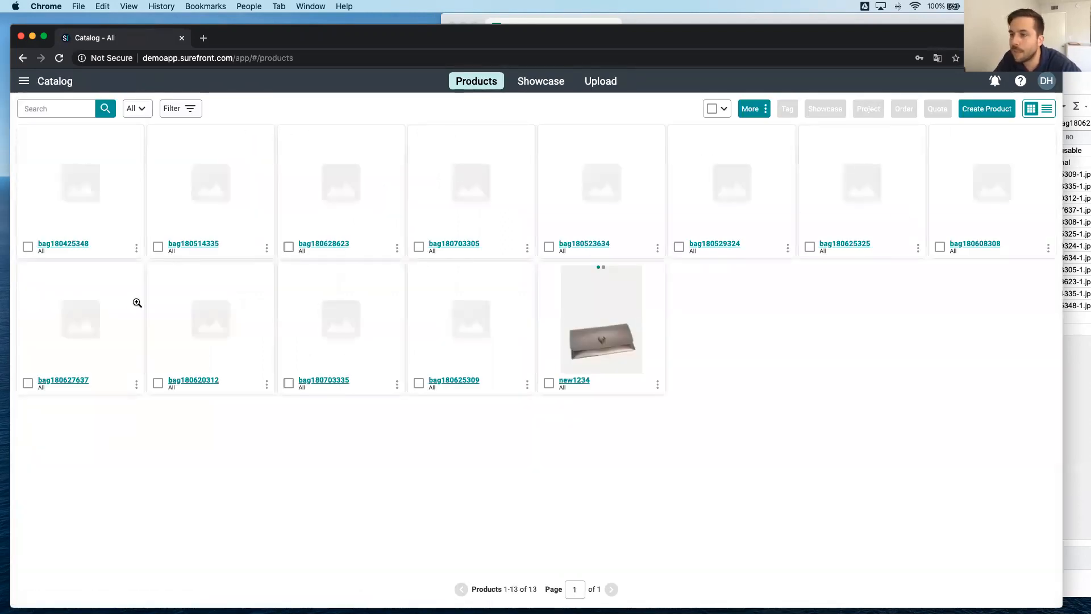
{"action": "left_click", "coordinate": [83, 243]}
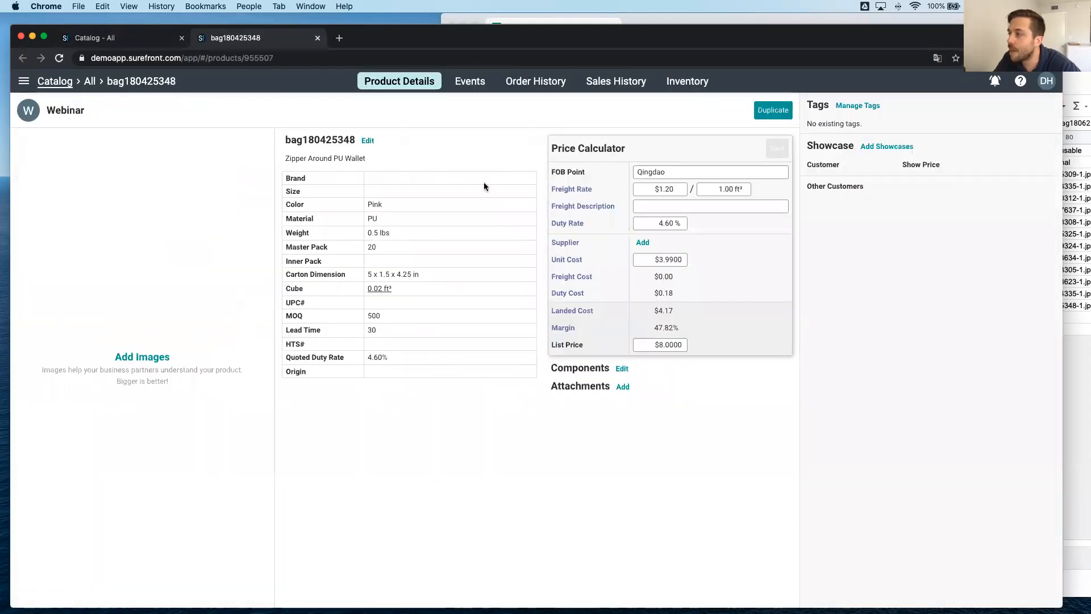
{"action": "left_click", "coordinate": [316, 38]}
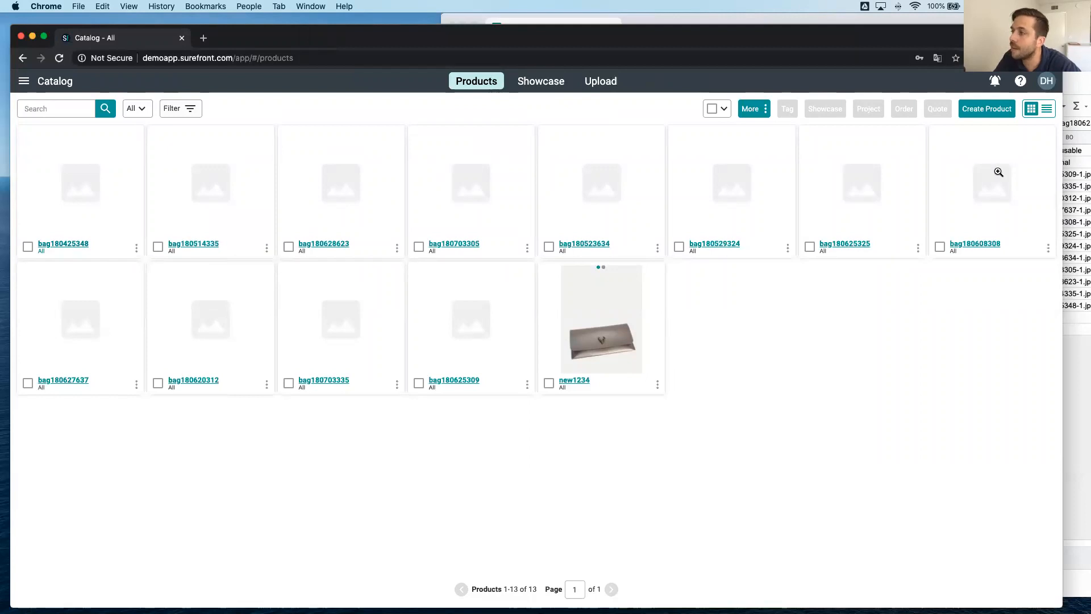
Add all the image files from the Webinar folder in Finder to the bulk upload page's image upload.
{"action": "left_click", "coordinate": [593, 83]}
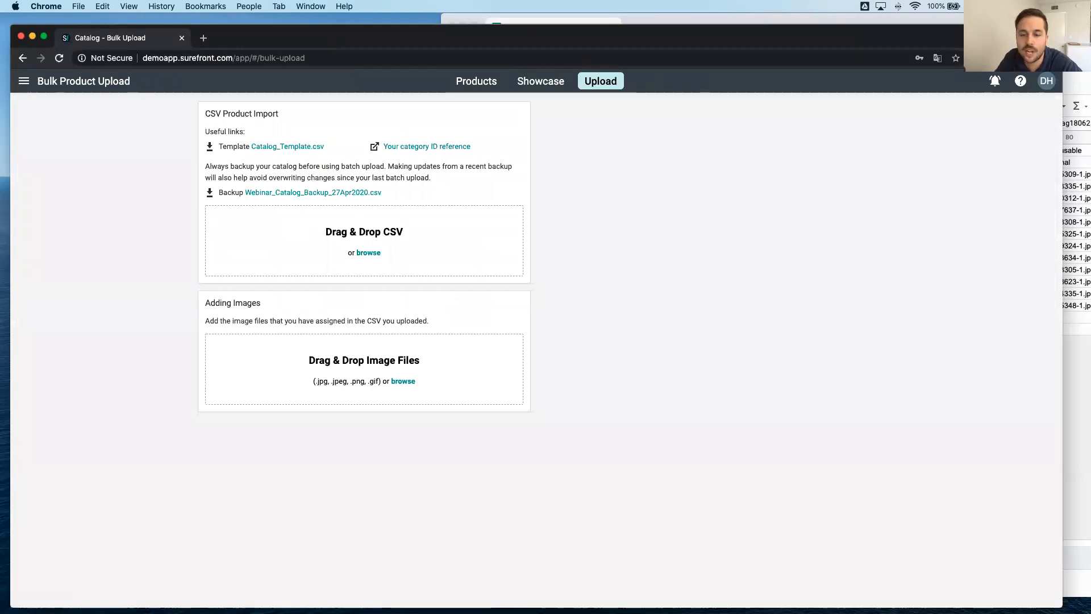
{"action": "left_click_drag", "start_coordinate": [0, 192], "coordinate": [683, 170]}
{"action": "scroll", "coordinate": [610, 249], "scroll_direction": "up", "scroll_amount": 10}
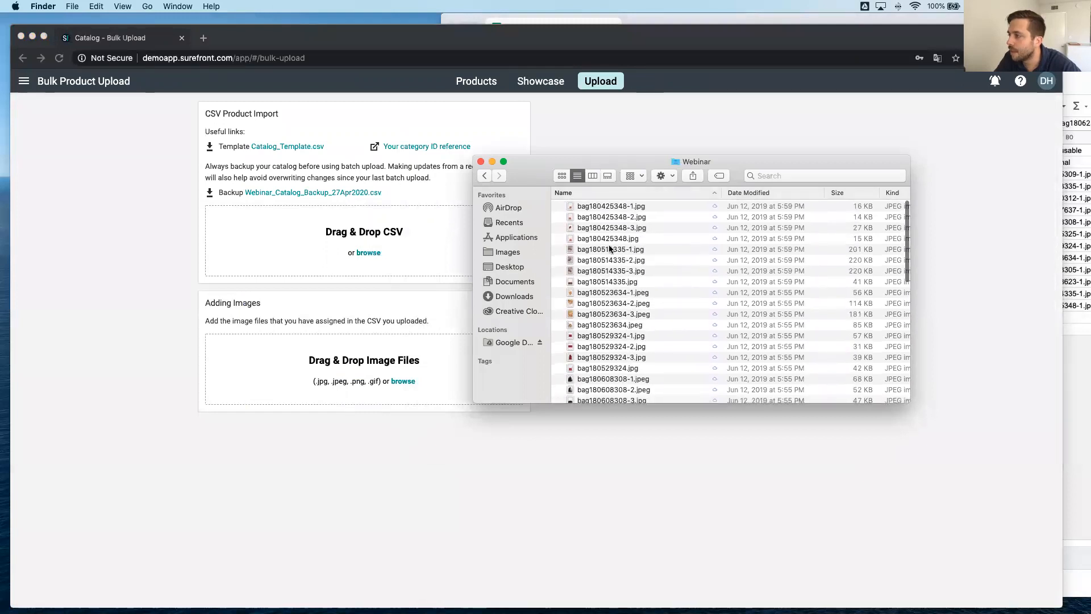
{"action": "left_click", "coordinate": [610, 208]}
{"action": "scroll", "coordinate": [602, 301], "scroll_direction": "down", "scroll_amount": 10}
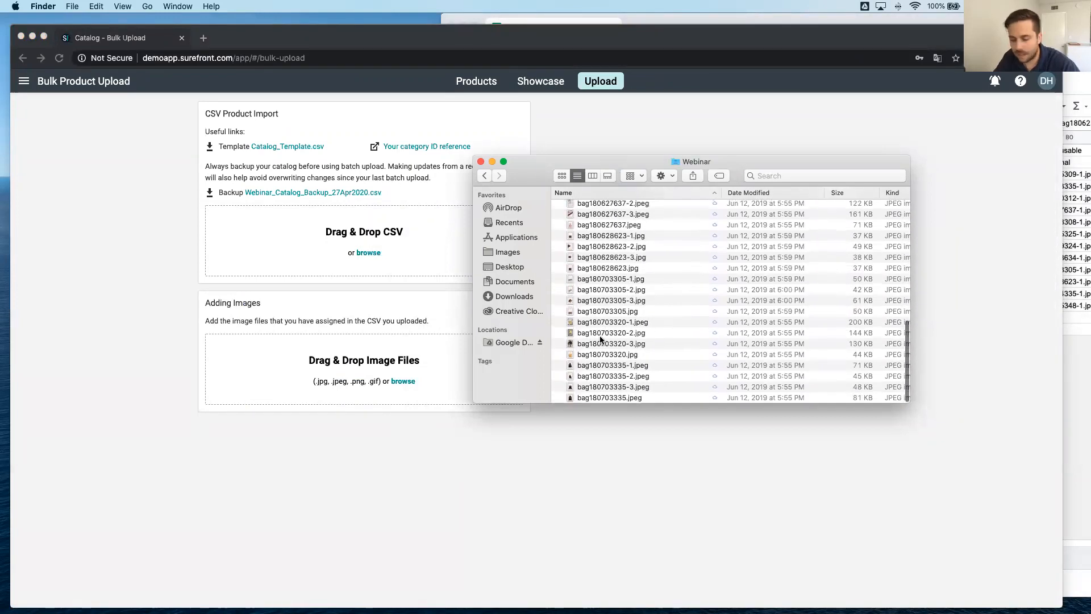
{"action": "left_click", "coordinate": [600, 397], "text": "shift"}
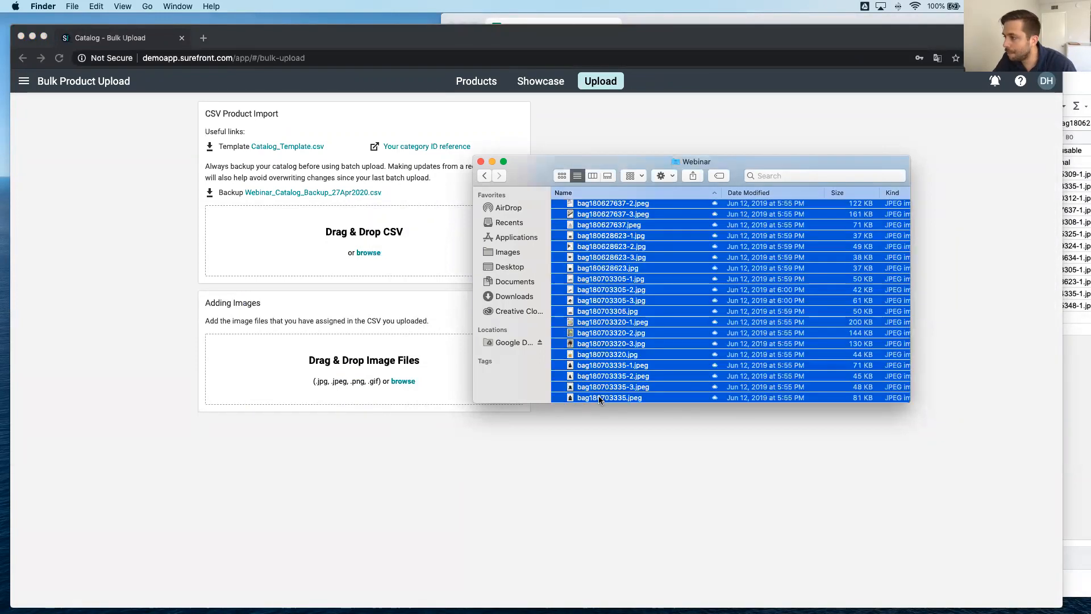
{"action": "left_click_drag", "start_coordinate": [626, 255], "coordinate": [363, 375]}
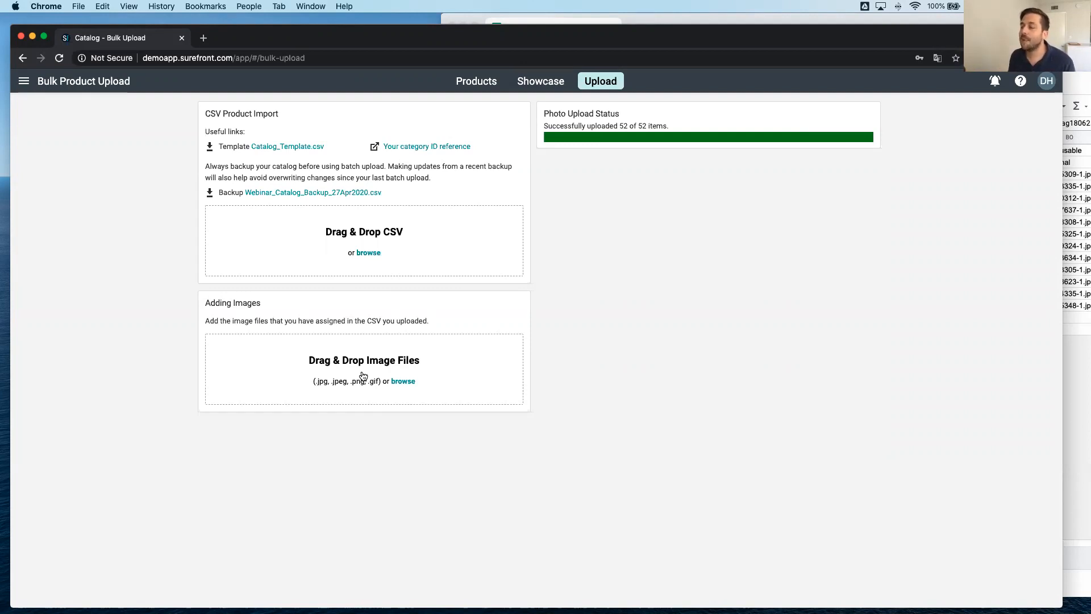
Check the product images in the catalog, view the images and details of bag180625325, and return to the catalog.
{"action": "left_click", "coordinate": [466, 83]}
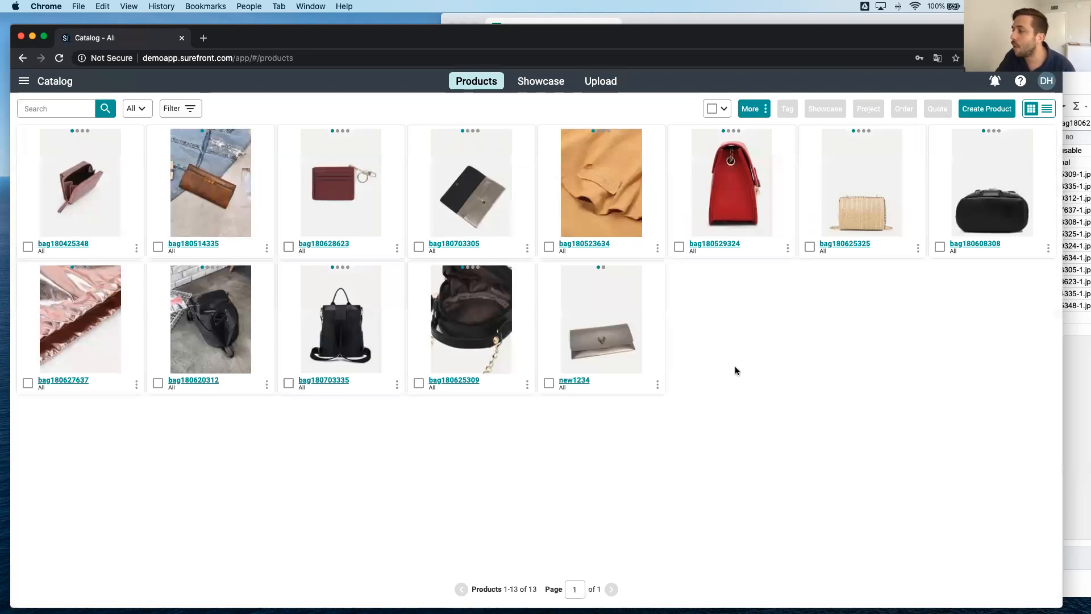
{"action": "left_click", "coordinate": [841, 244]}
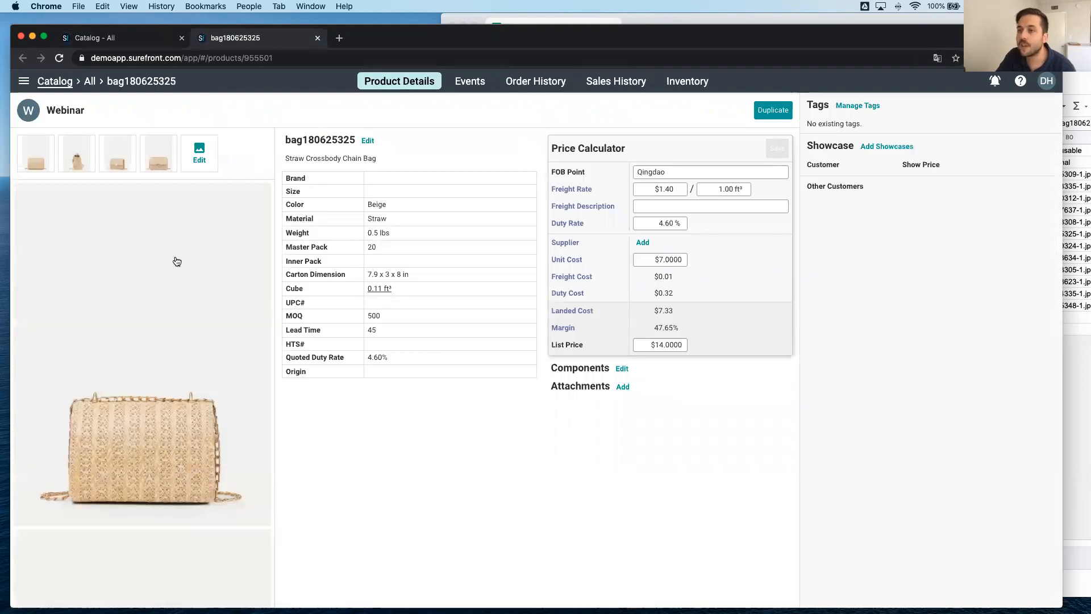
{"action": "left_click", "coordinate": [124, 163]}
{"action": "scroll", "coordinate": [114, 358], "scroll_direction": "down", "scroll_amount": 10}
{"action": "scroll", "coordinate": [113, 369], "scroll_direction": "down", "scroll_amount": 5}
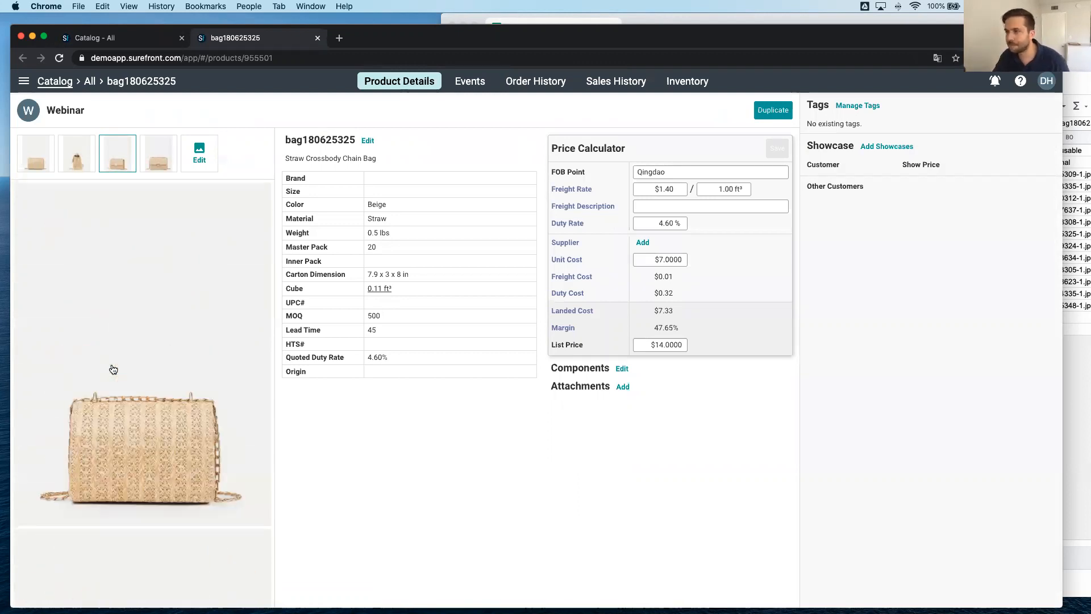
{"action": "left_click", "coordinate": [58, 83]}
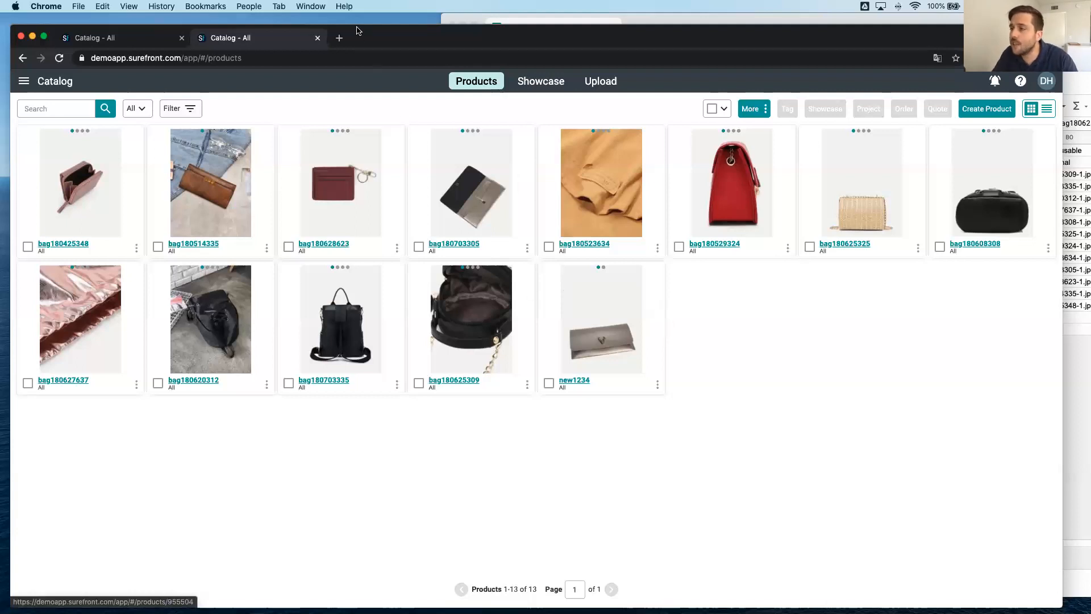
Switch to the dress catalog's browser window, open the help messenger, view a new conversation and go back to the messenger's start page.
{"action": "mouse_move", "coordinate": [370, 38]}
{"action": "left_mouse_down"}
{"action": "mouse_move", "coordinate": [369, 112]}
{"action": "mouse_move", "coordinate": [367, 27]}
{"action": "left_mouse_up"}
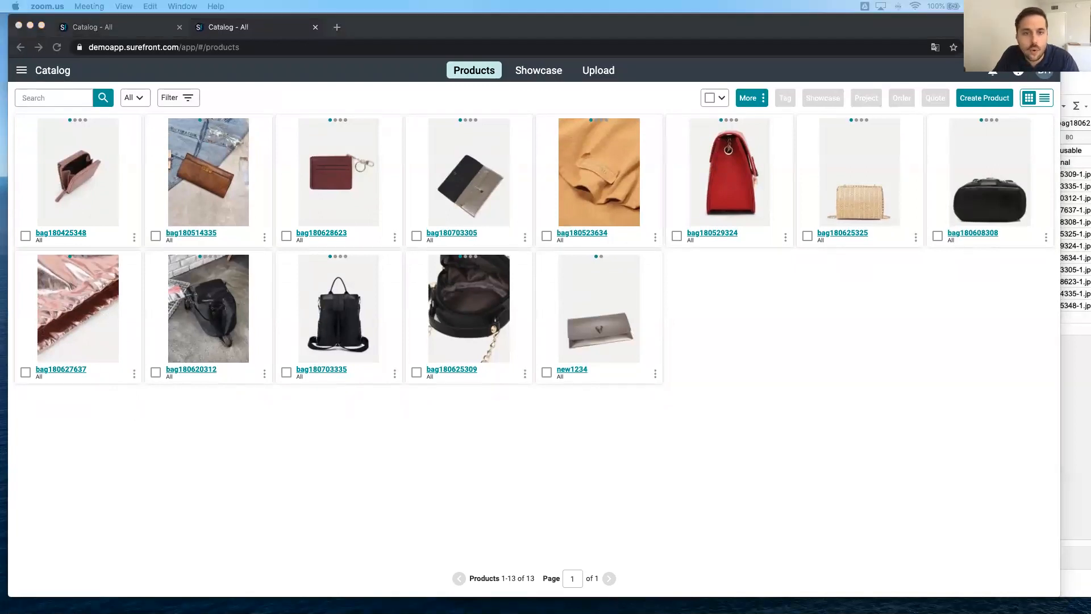
{"action": "key", "text": "super+w"}
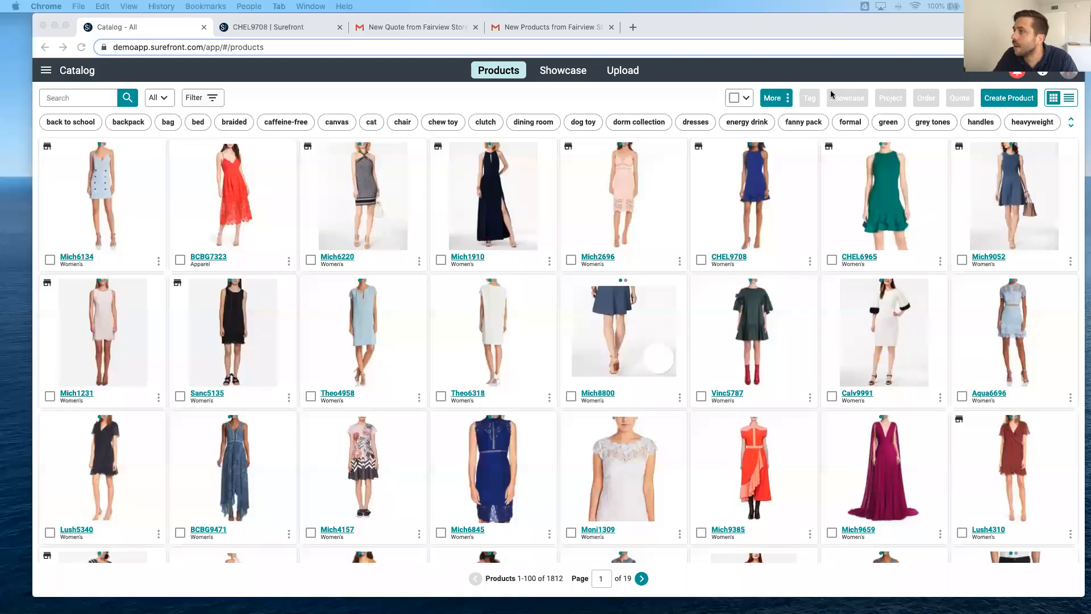
{"action": "left_click_drag", "start_coordinate": [835, 27], "coordinate": [819, 27]}
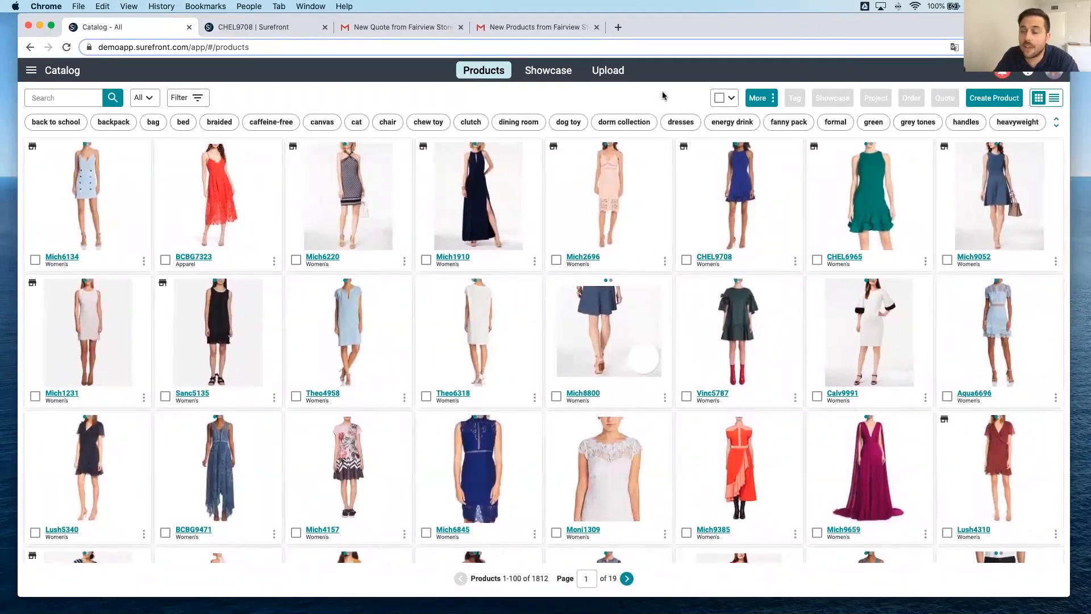
{"action": "left_click", "coordinate": [1030, 74]}
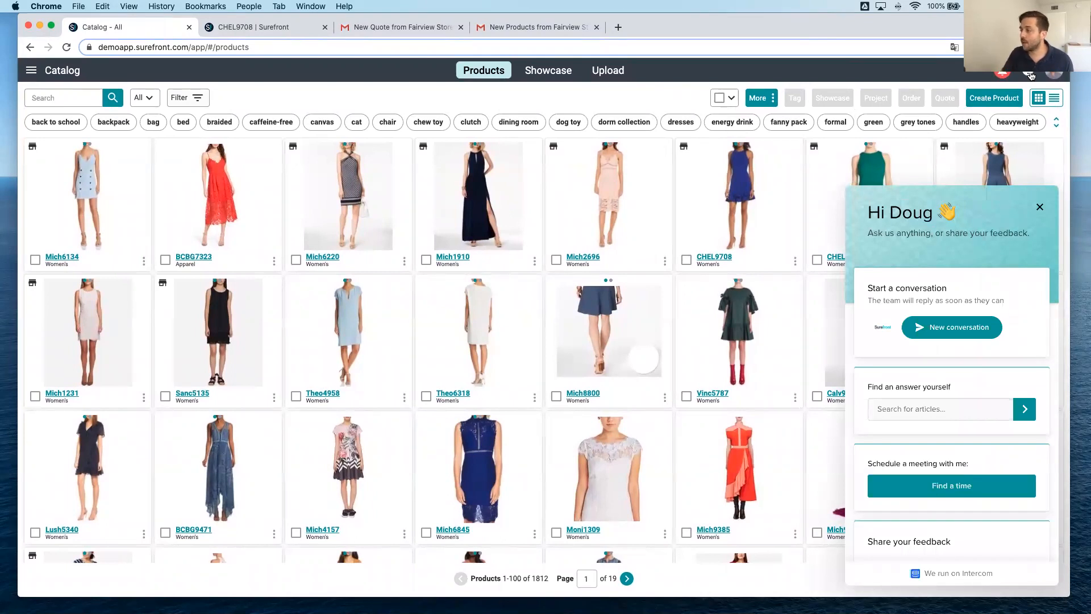
{"action": "left_click", "coordinate": [952, 327]}
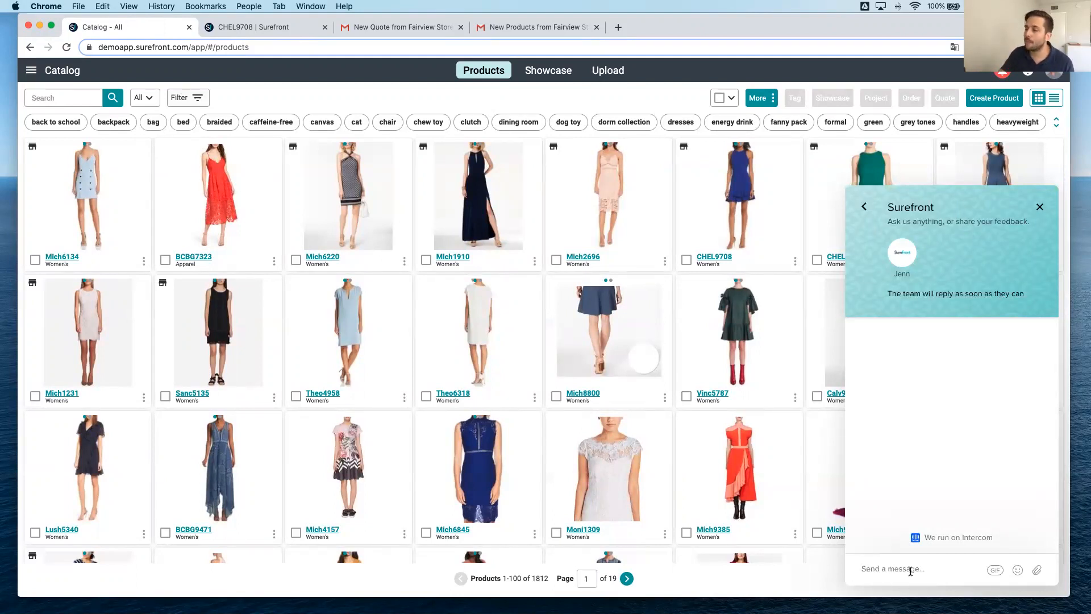
{"action": "left_click", "coordinate": [864, 207]}
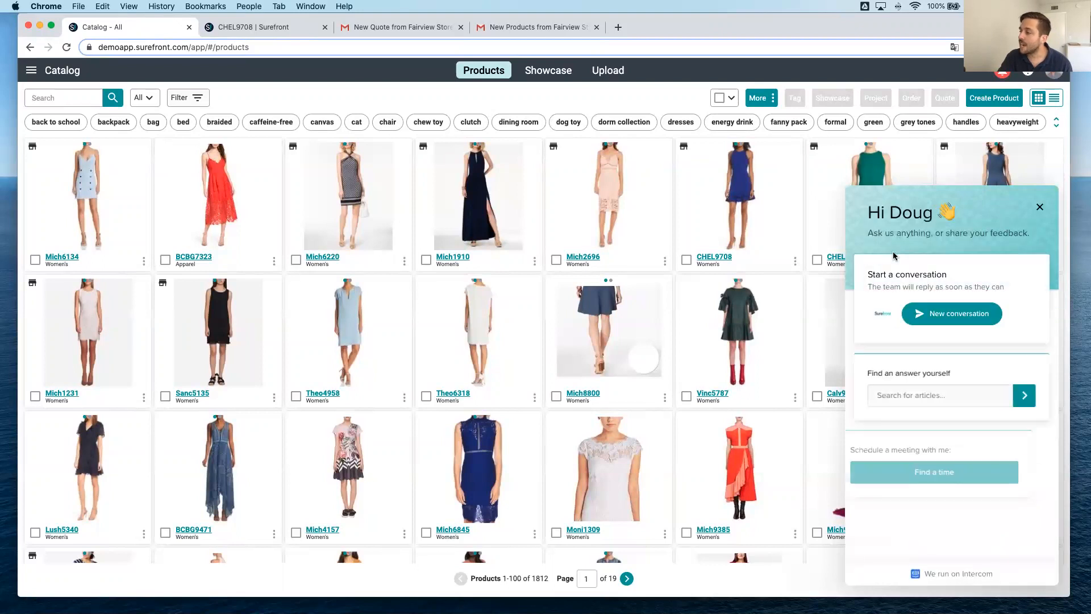
Search the messenger's help articles for "catalog" and look through the full results on the support site.
{"action": "left_click", "coordinate": [935, 394]}
{"action": "type", "text": "catalog"}
{"action": "key", "text": "Return"}
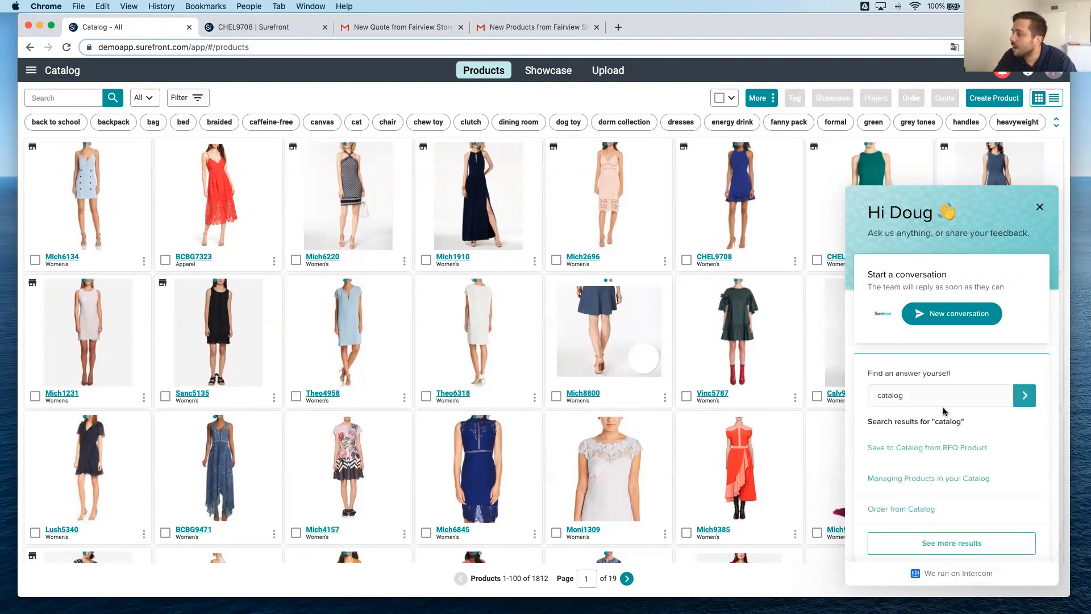
{"action": "scroll", "coordinate": [978, 293], "scroll_direction": "down", "scroll_amount": 3}
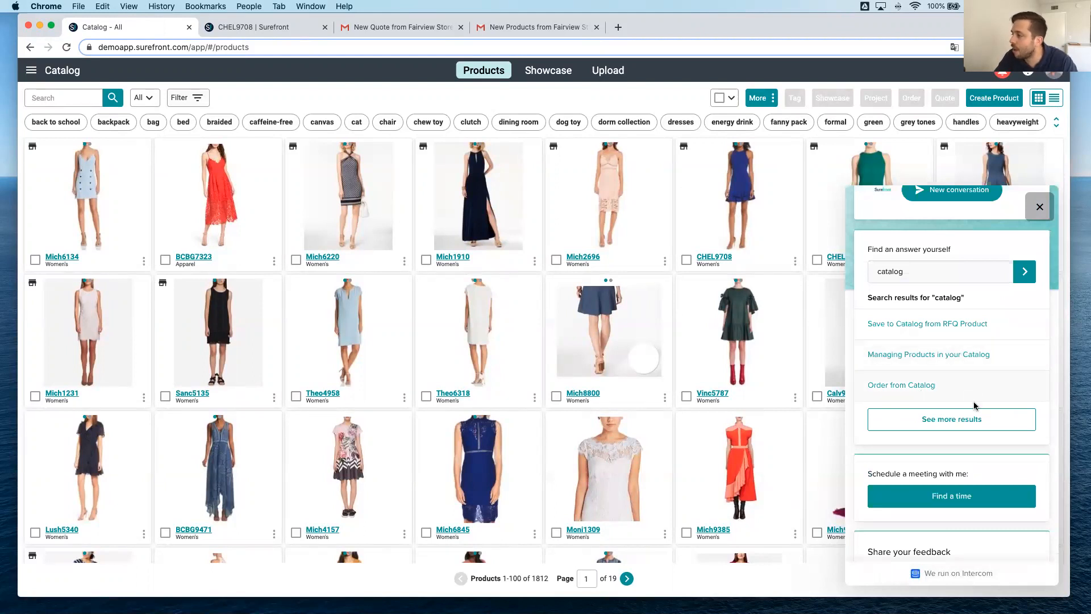
{"action": "left_click", "coordinate": [975, 423]}
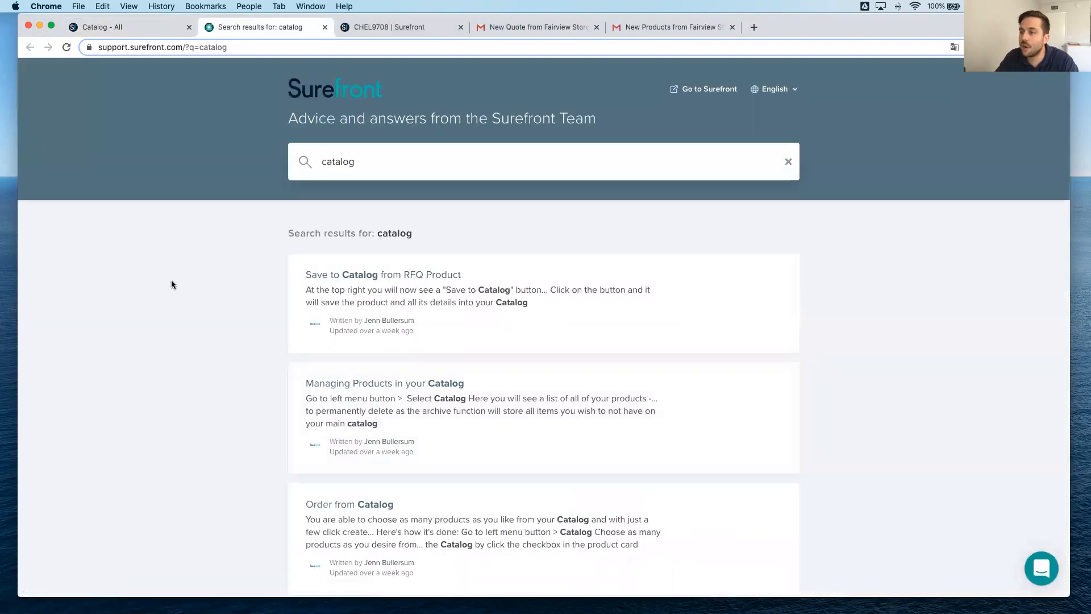
{"action": "scroll", "coordinate": [172, 280], "scroll_direction": "down", "scroll_amount": 8}
{"action": "scroll", "coordinate": [172, 280], "scroll_direction": "up", "scroll_amount": 8}
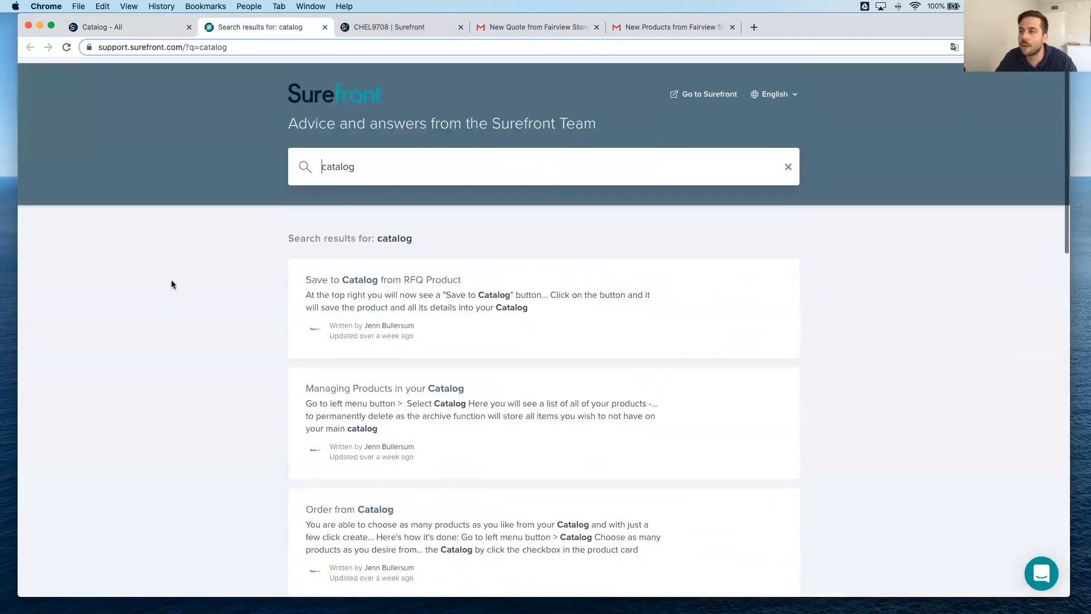
Clear the support site's article search text, then return to the product catalog and close its help messenger.
{"action": "double_click", "coordinate": [378, 160]}
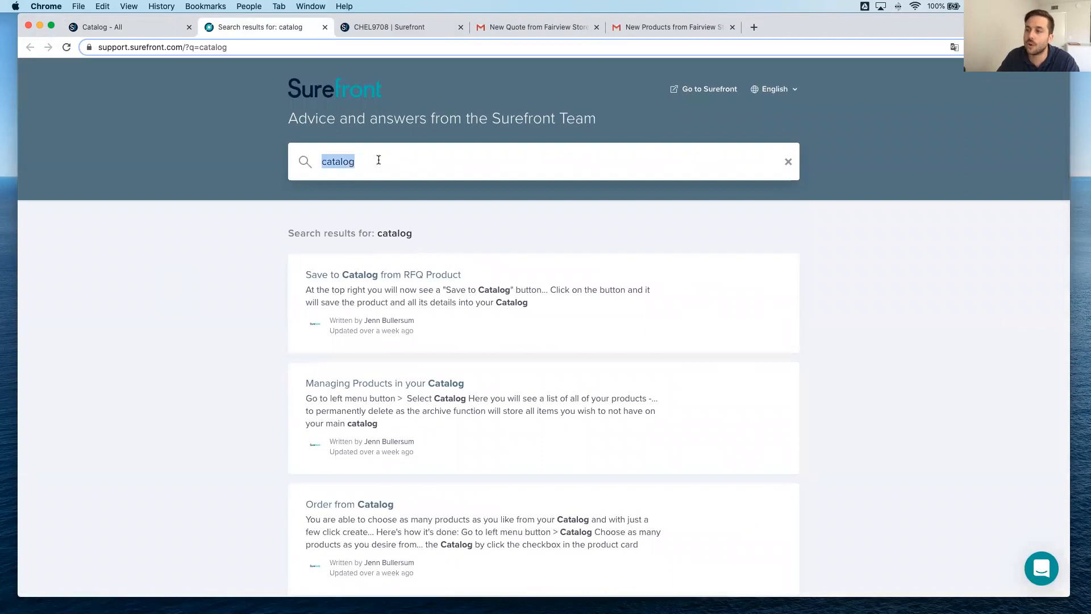
{"action": "key", "text": "BackSpace"}
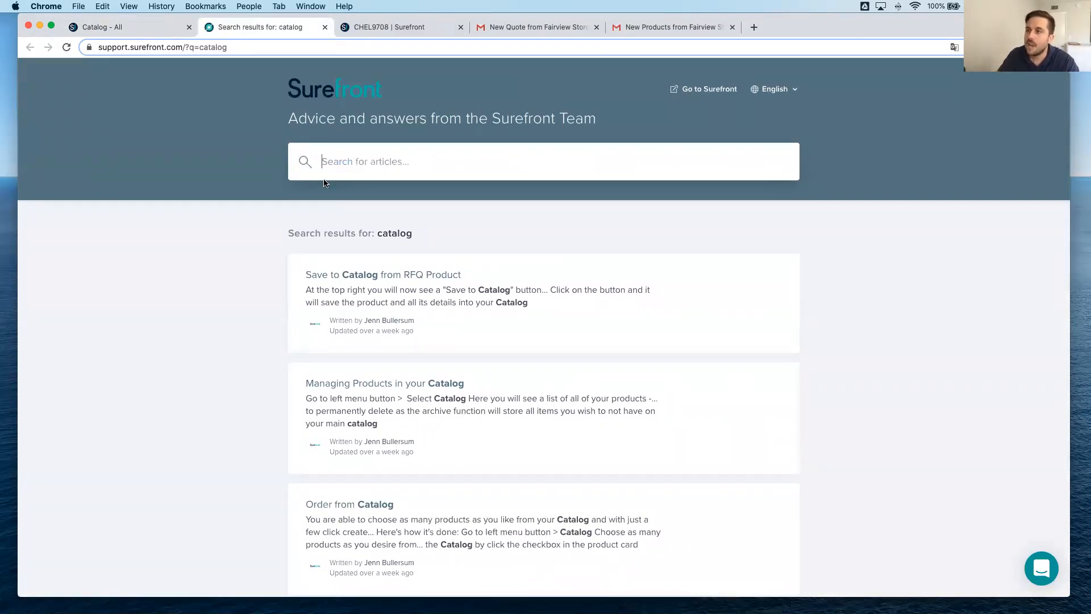
{"action": "left_click", "coordinate": [163, 31]}
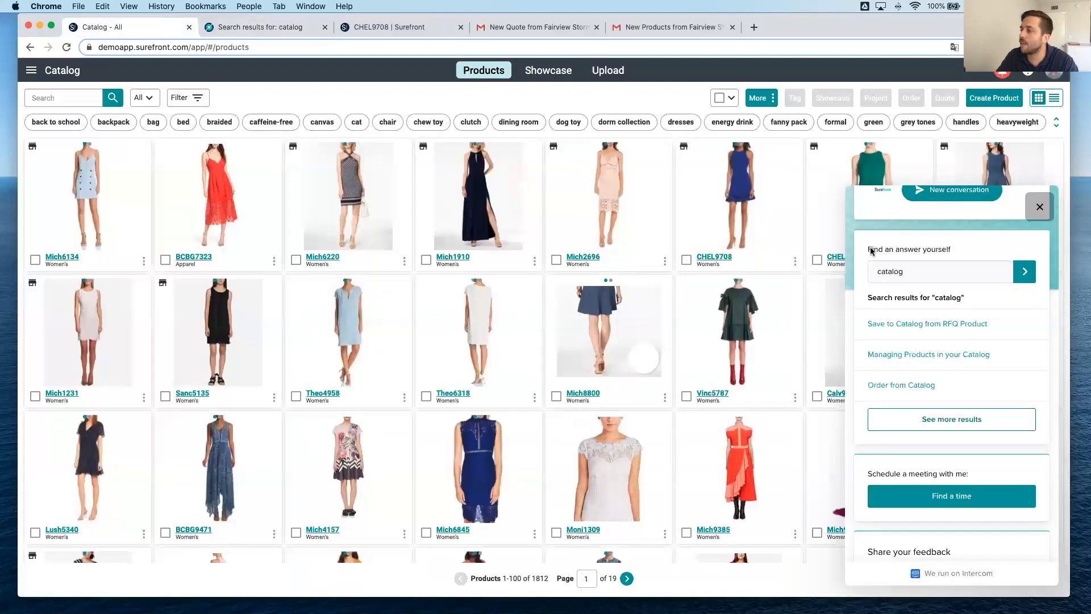
{"action": "left_click", "coordinate": [1038, 207]}
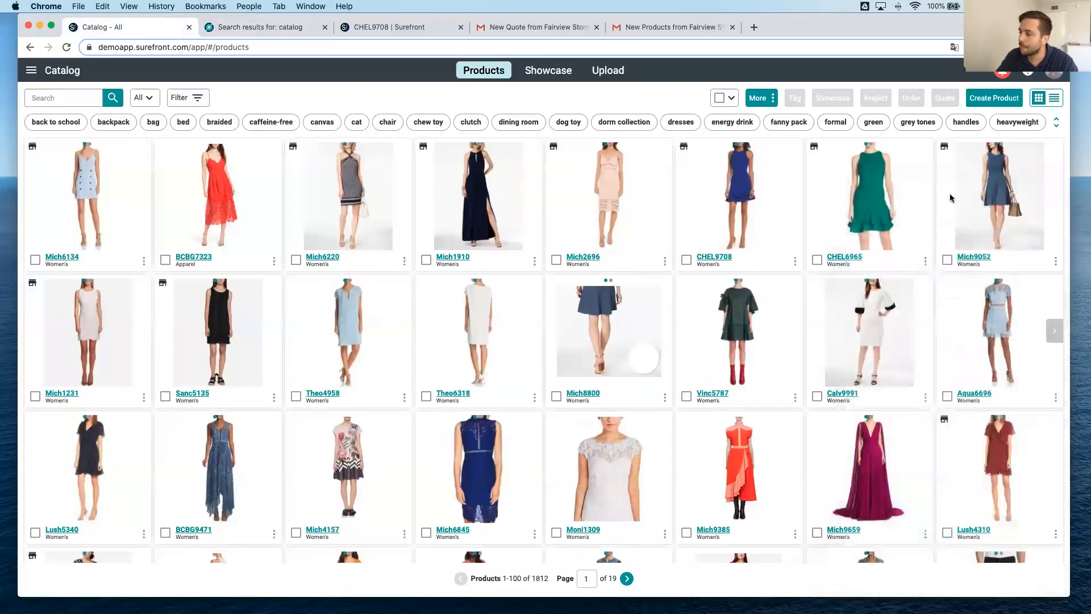